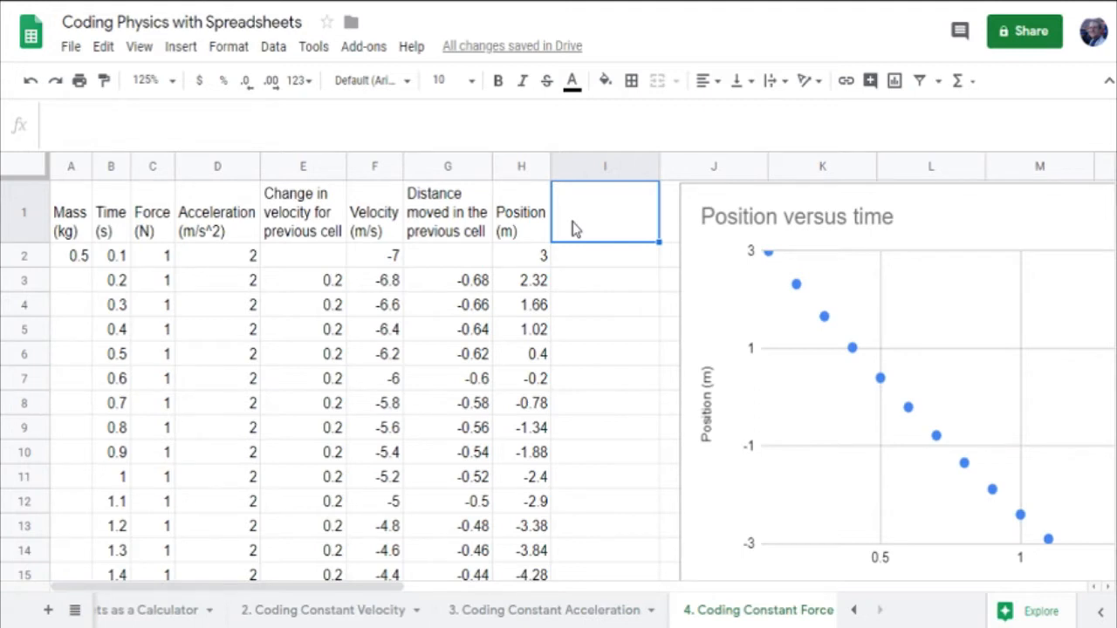
Review the Mass (kg) column, from its header to the value in A2.
key(Left)
key(Left)
key(Left)
key(Left)
key(Left)
key(Left)
key(Left)
key(Left)
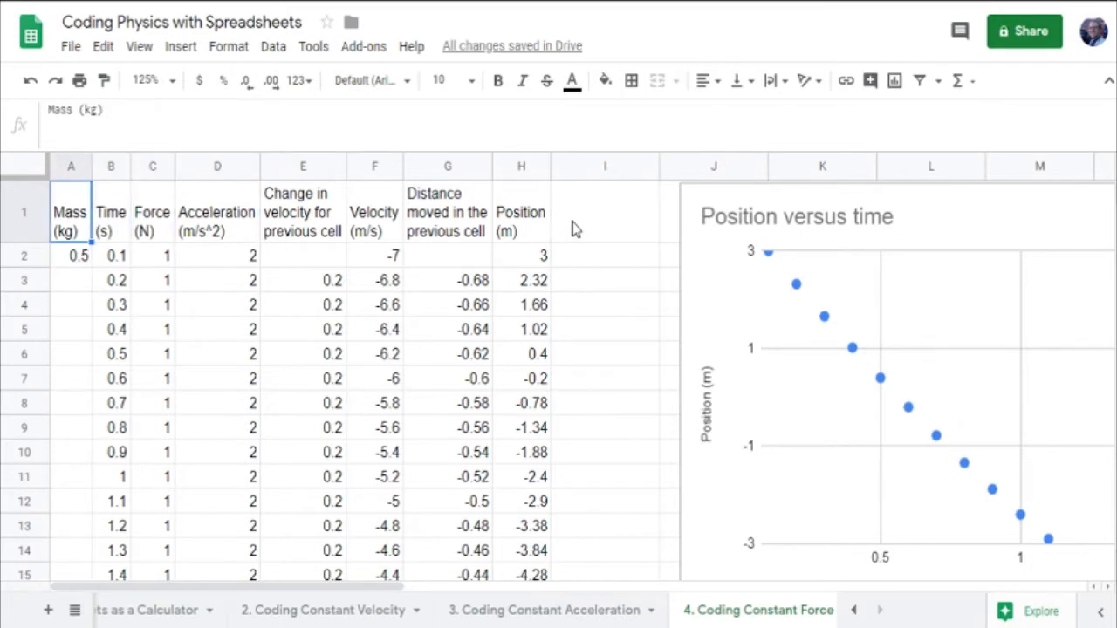
key(Down)
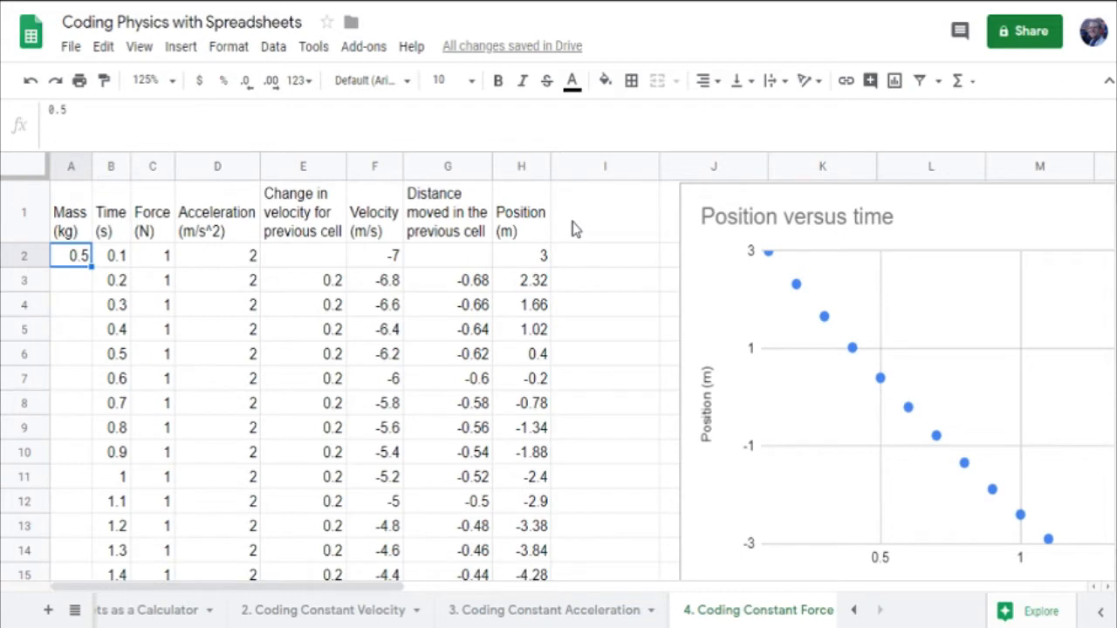
Examine the Time (s) column from its header to the last entry in row 21, ending back at B2.
key(Right)
key(Up)
key(Down)
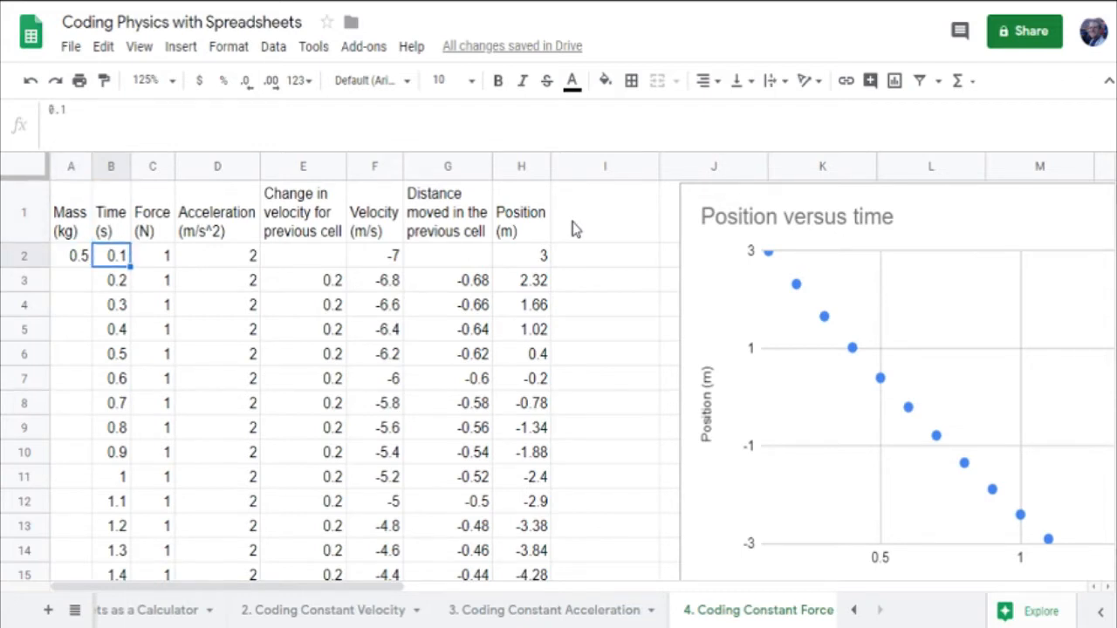
key(Down)
key(Down)
key(Down)
key(Down)
key(Down)
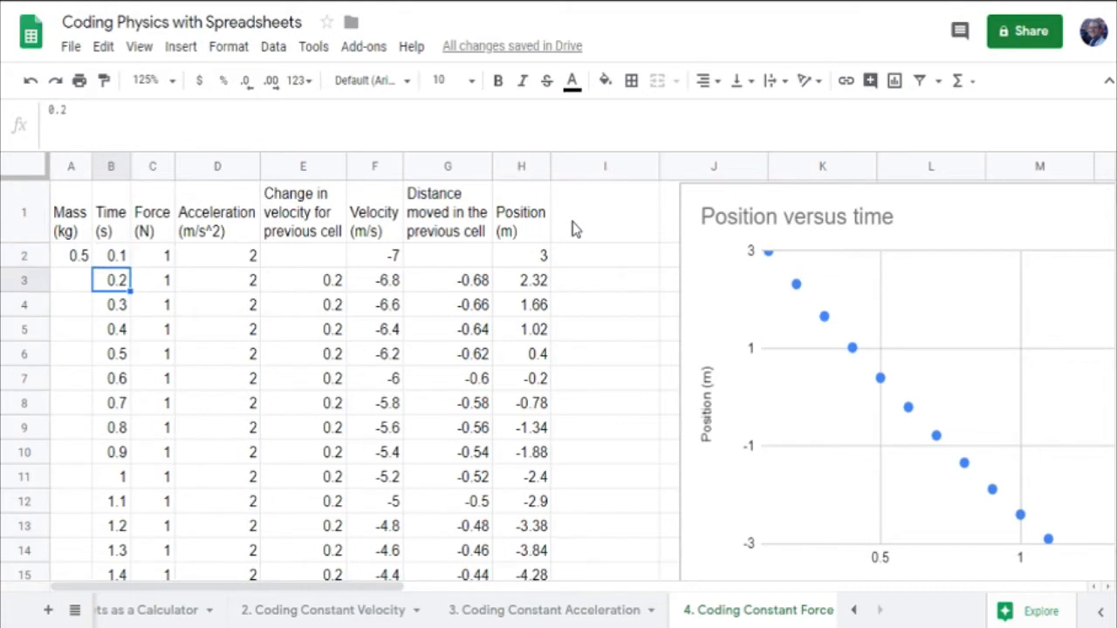
key(Down)
key(Down)
key(Down)
key(Down)
key(Down)
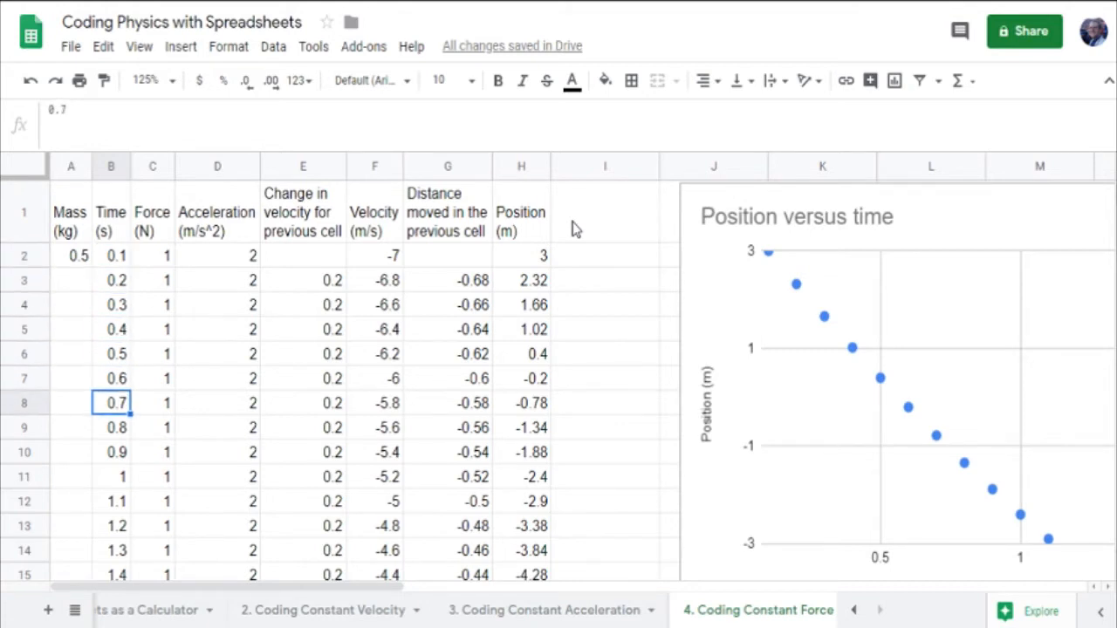
key(Down)
key(Down)
key(Down)
key(Down)
key(Down)
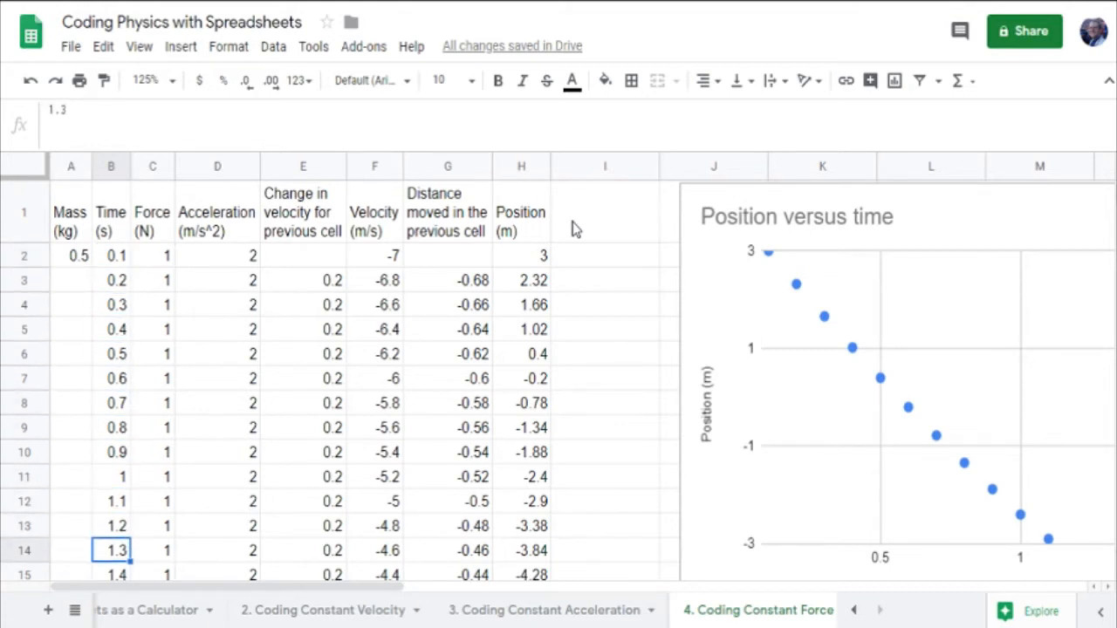
key(Down)
key(Down)
key(Down)
key(Down)
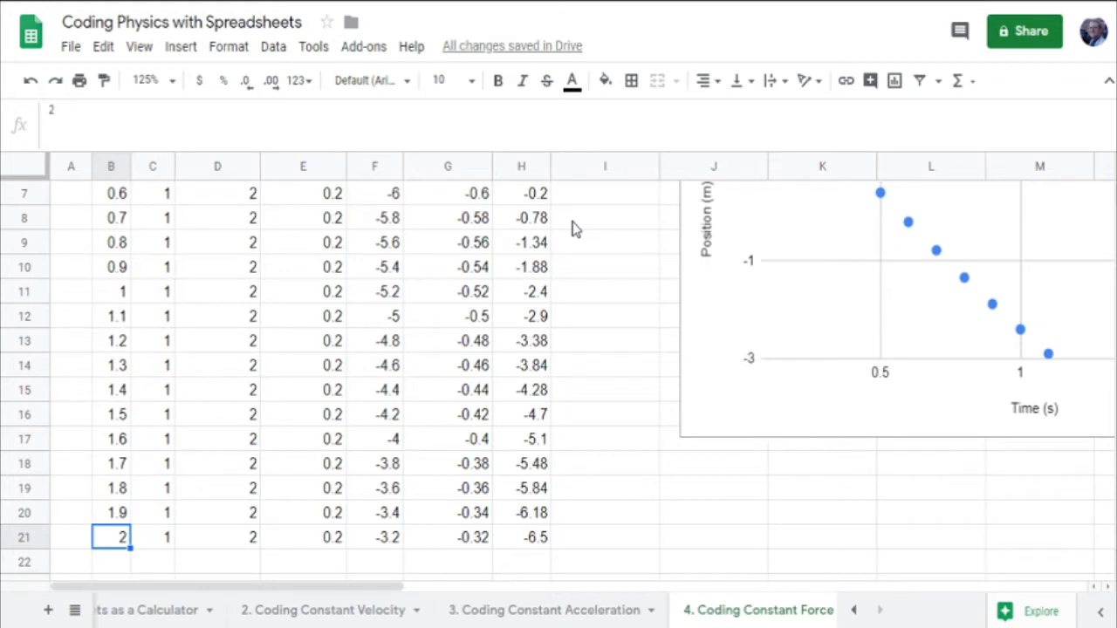
key(ctrl+Up)
key(Down)
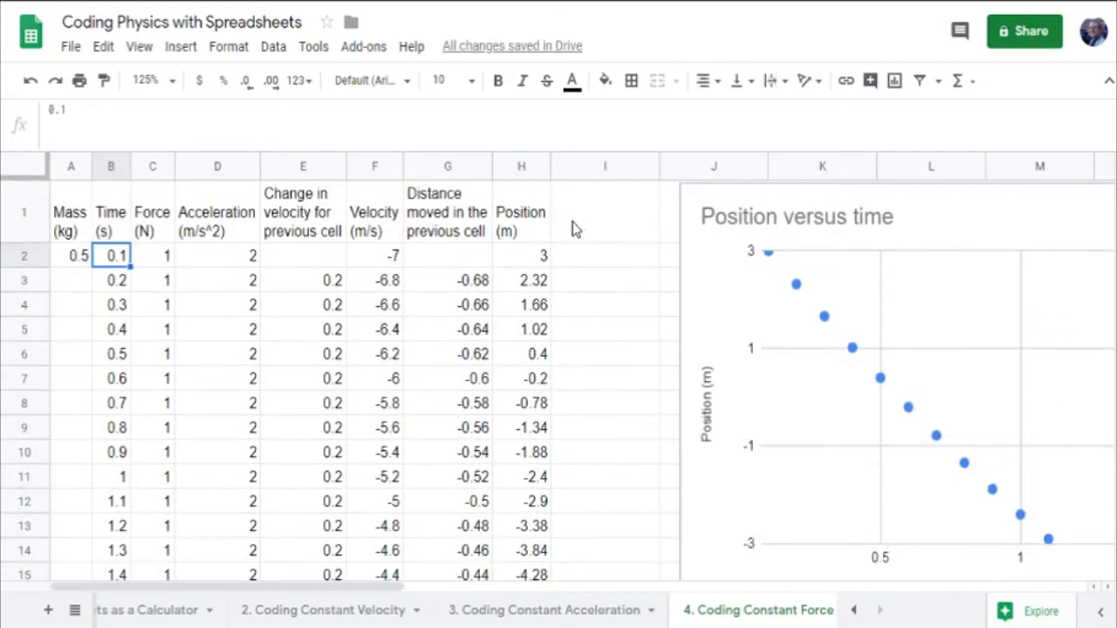
key(Up)
key(Down)
key(Up)
key(Down)
key(Down)
key(Down)
key(Up)
key(Up)
key(Down)
key(Down)
key(Down)
key(Down)
key(Down)
key(Up)
key(Up)
key(Up)
key(Up)
key(Up)
key(Up)
key(Down)
key(Down)
key(Down)
key(Down)
key(Down)
key(Down)
key(Down)
key(Down)
key(Down)
key(Down)
key(Down)
key(Down)
key(Up)
key(Up)
key(Up)
key(Up)
key(Up)
key(Up)
key(Up)
key(Up)
key(Up)
key(Up)
key(Up)
key(Up)
Examine the Force (N) column from its header down through the rows.
key(Right)
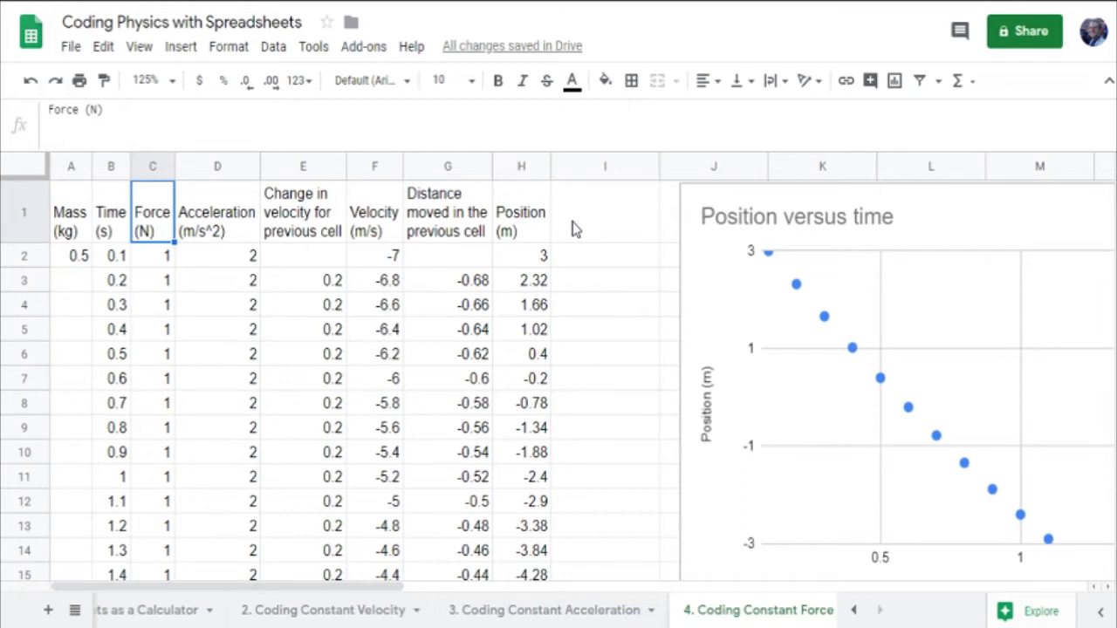
key(Down)
key(Down)
key(Down)
key(Down)
key(Down)
key(Down)
key(Down)
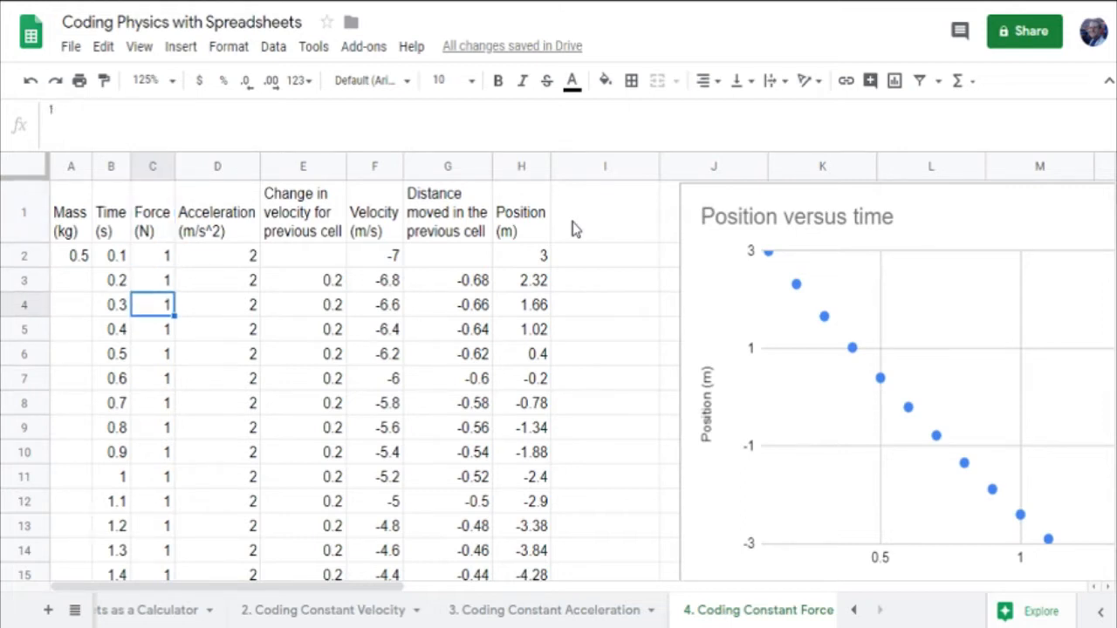
key(Down)
key(Down)
key(Down)
key(Down)
key(Down)
key(Down)
key(Down)
key(Down)
key(Down)
key(Down)
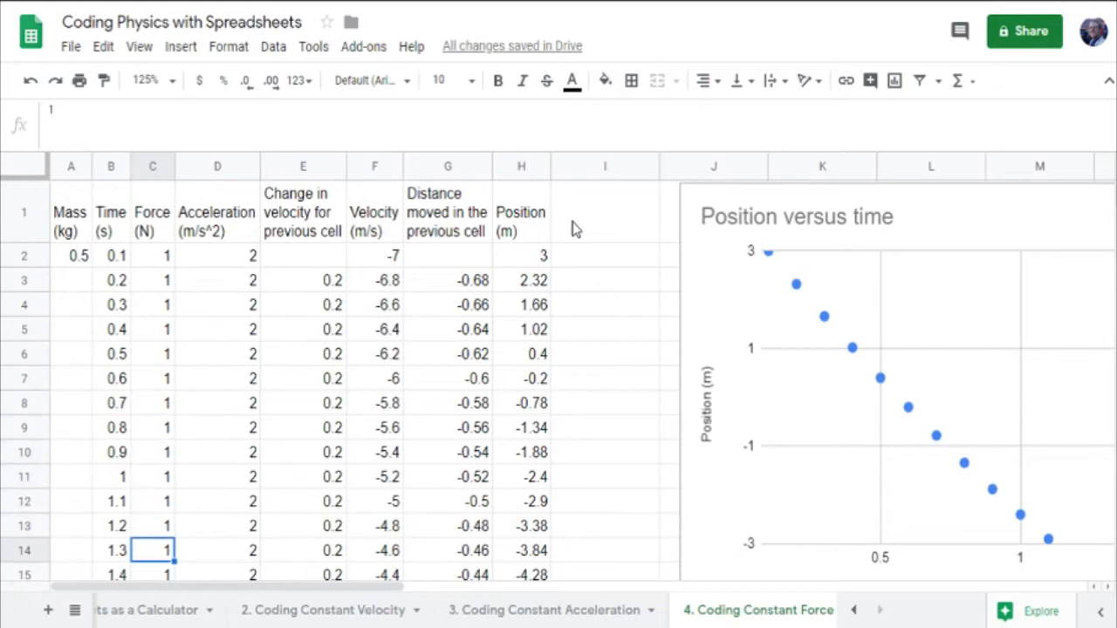
Make C3 reference the cell above with =C2 and fill that formula down the Force column to row 21.
key(ctrl+Up)
key(Down)
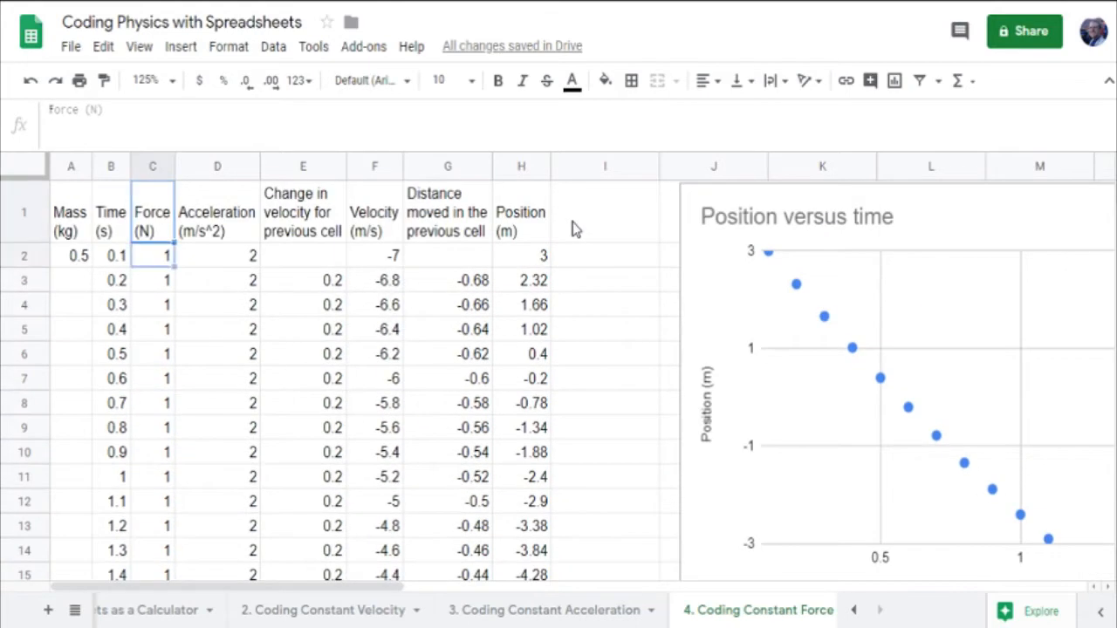
key(Down)
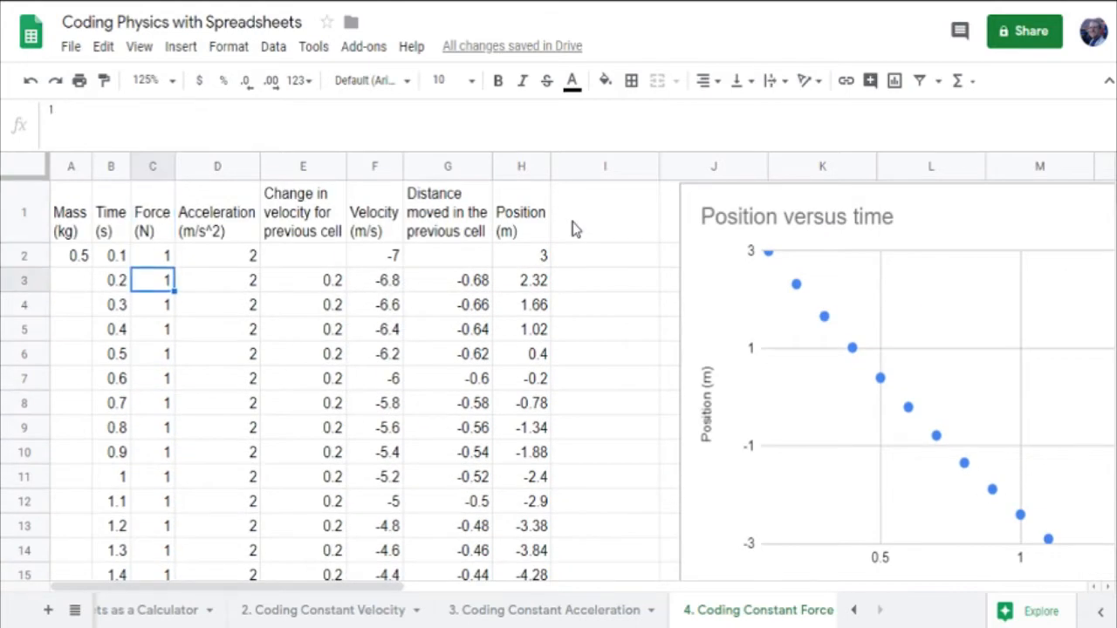
text(=)
key(Up)
key(Return)
key(Up)
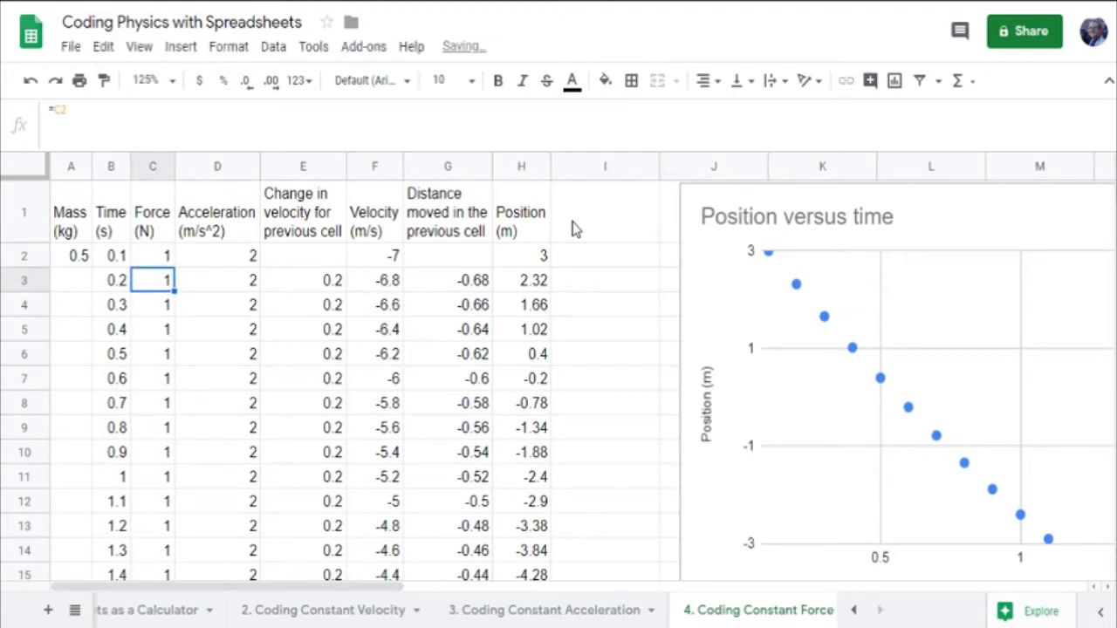
drag(175, 290, 171, 489)
Inspect the Acceleration formula in D2 and compare its force and mass references in the rows below.
click(259, 415)
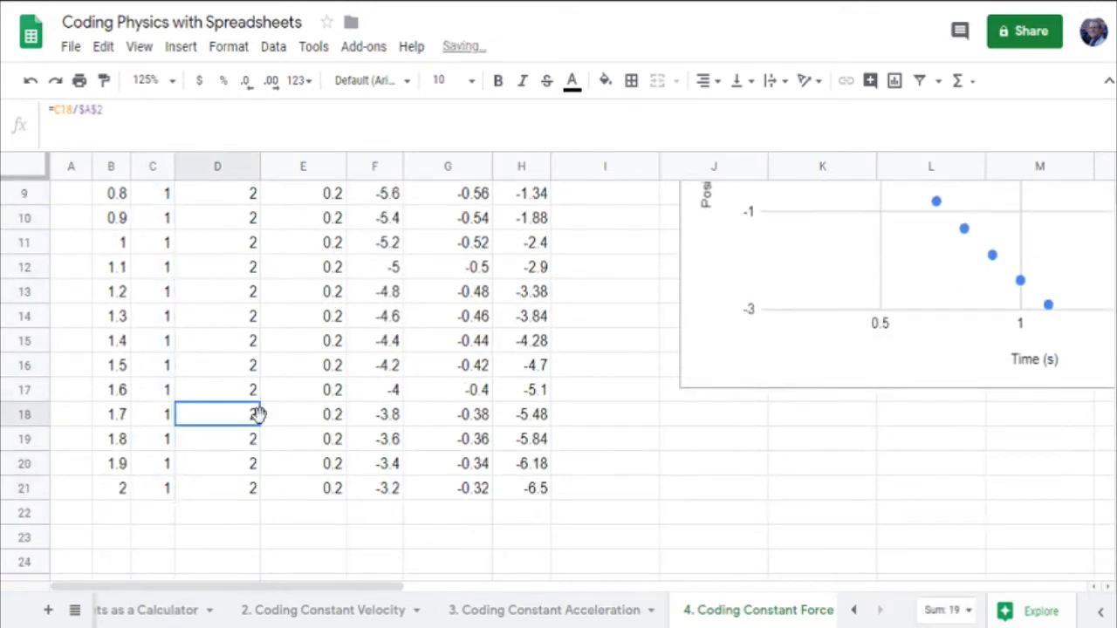
key(ctrl+Up)
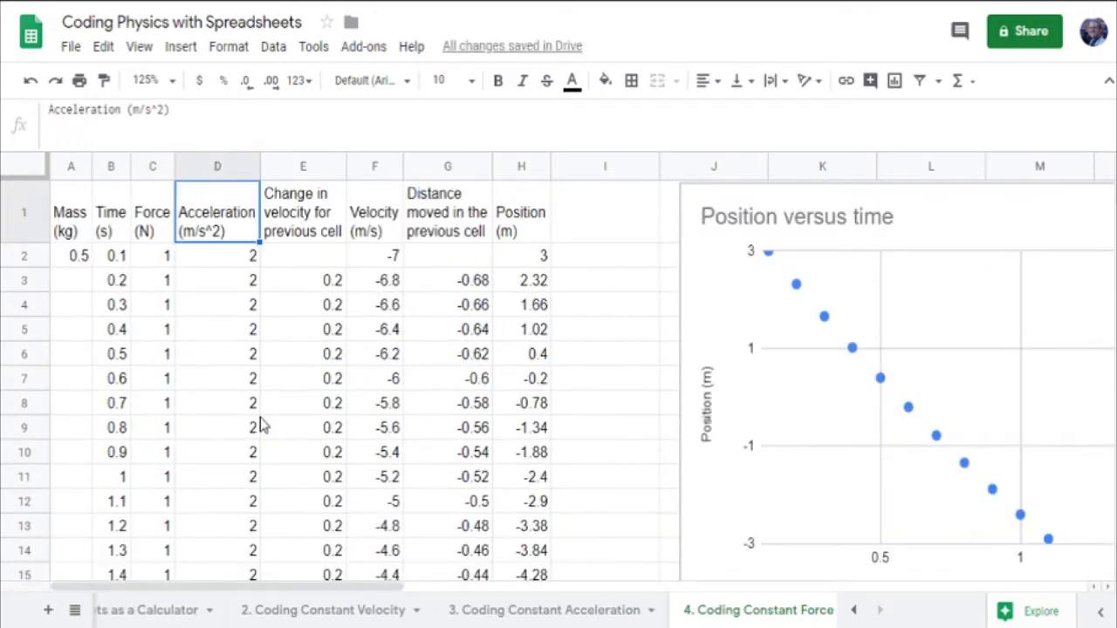
click(218, 269)
click(203, 109)
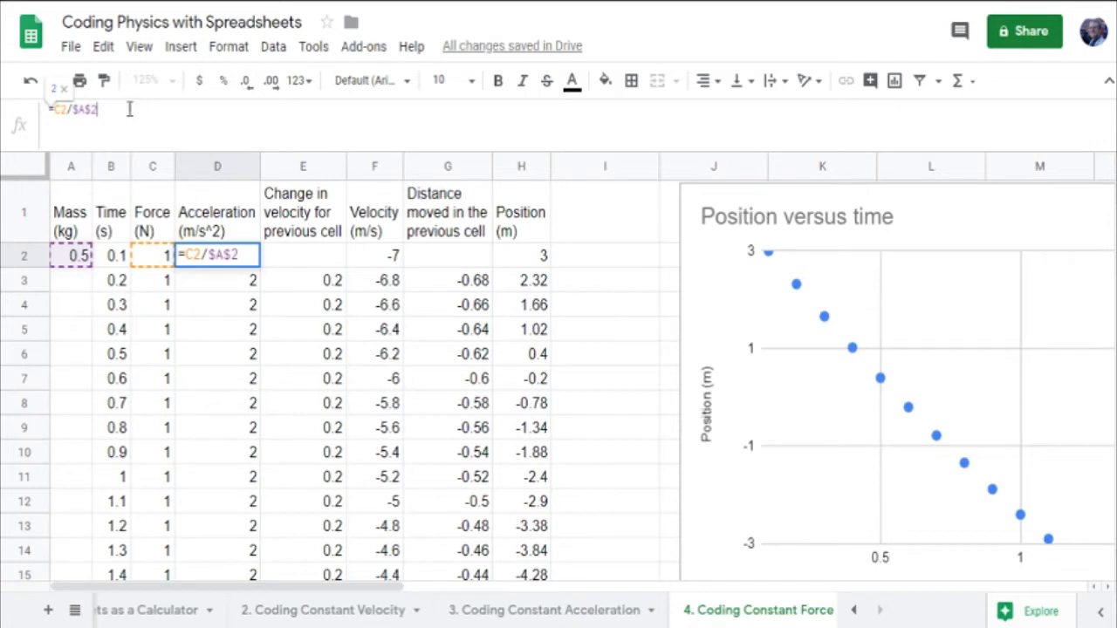
key(Return)
key(Down)
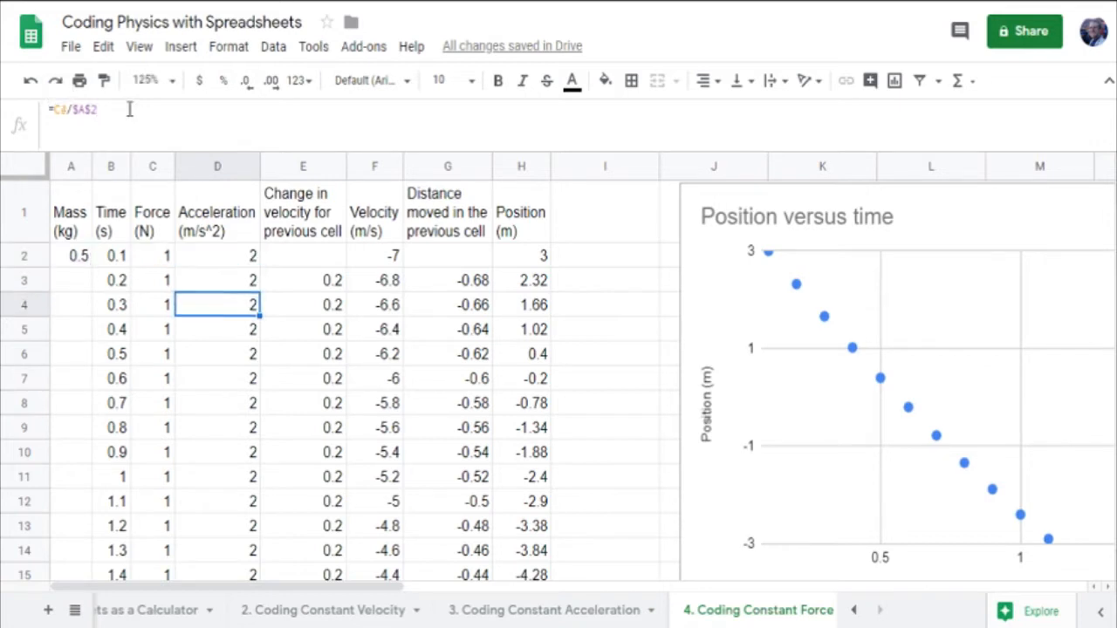
key(Down)
key(Down)
key(Down)
key(Down)
key(Down)
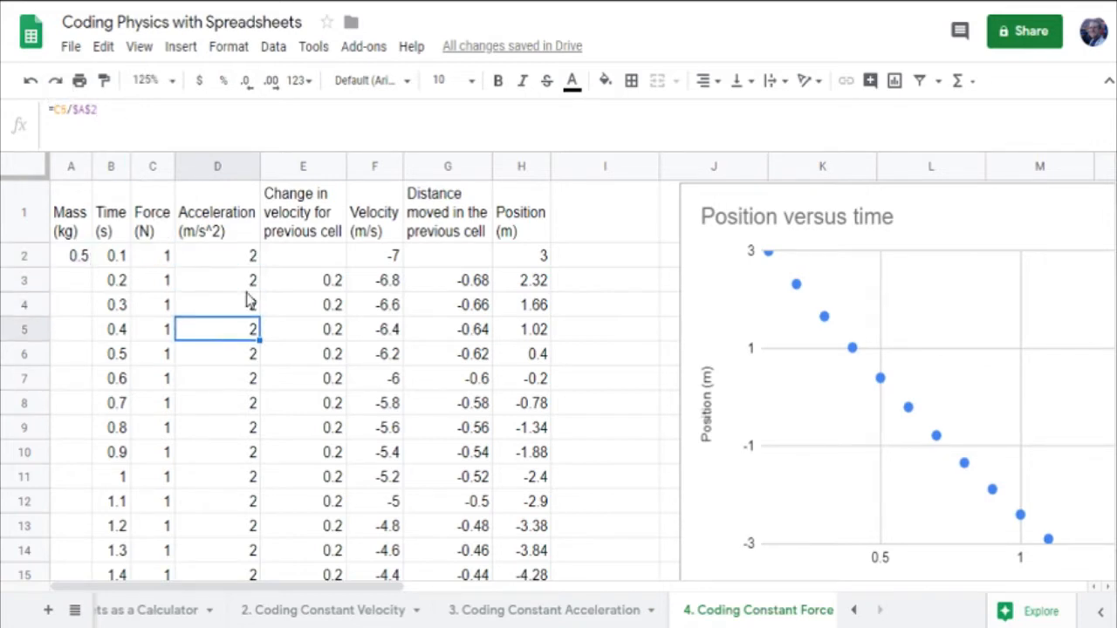
key(Down)
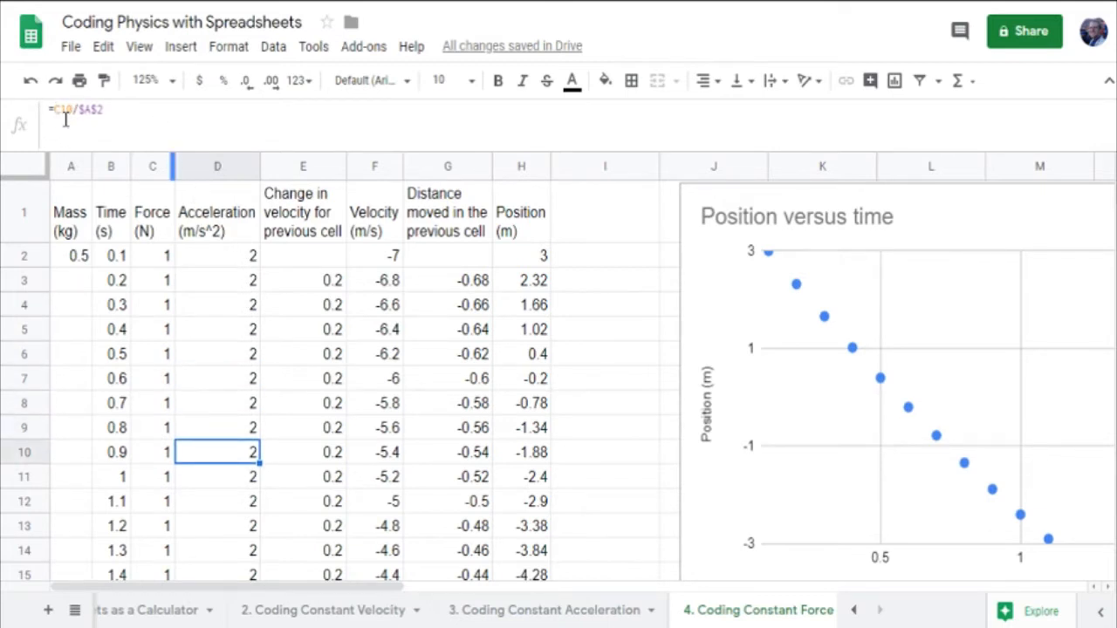
key(Down)
key(Down)
key(Down)
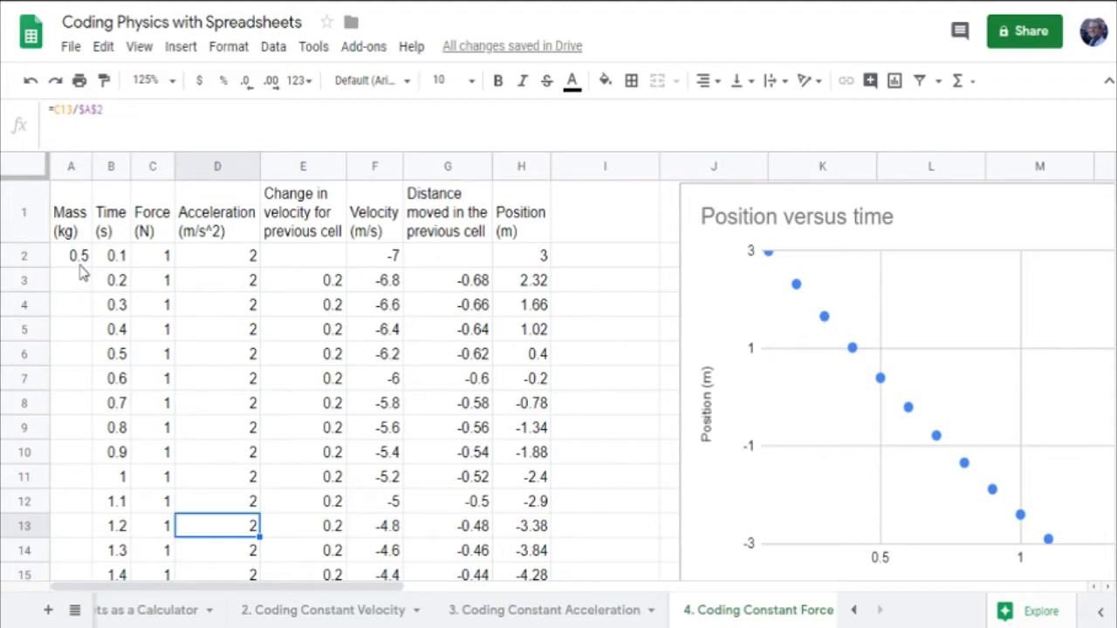
Inspect the cell references in the formula for the change in velocity in E3.
click(297, 225)
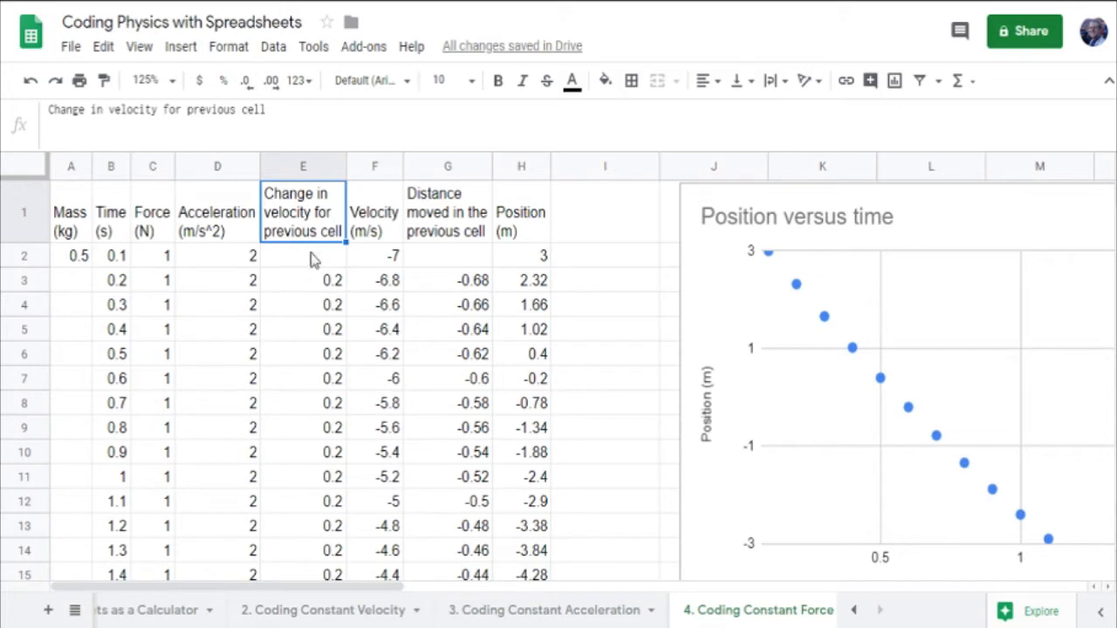
click(310, 290)
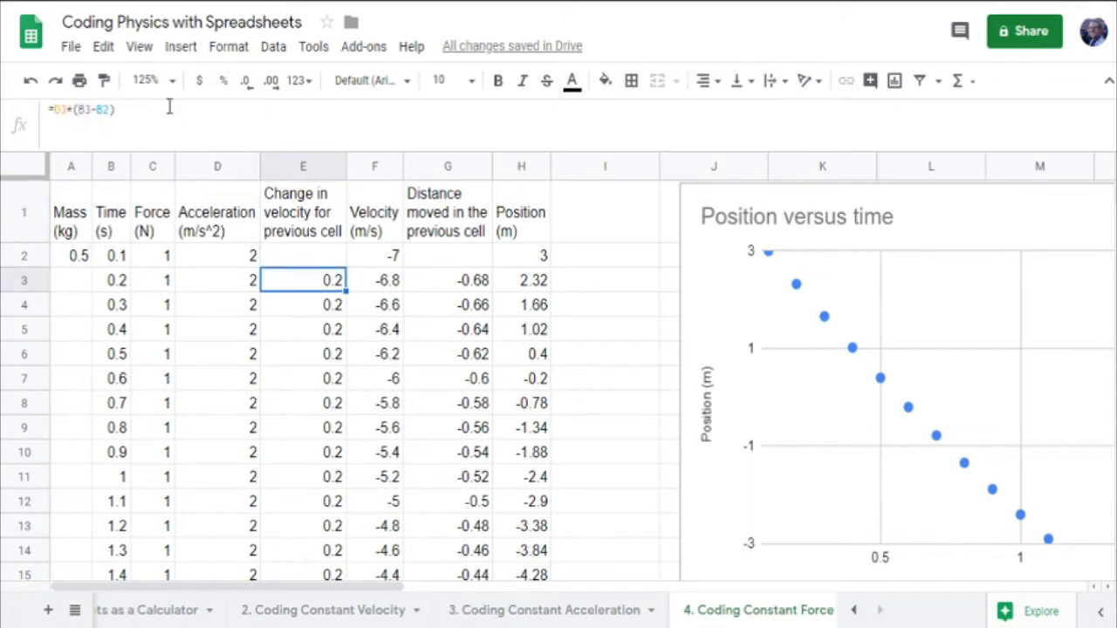
double_click(309, 290)
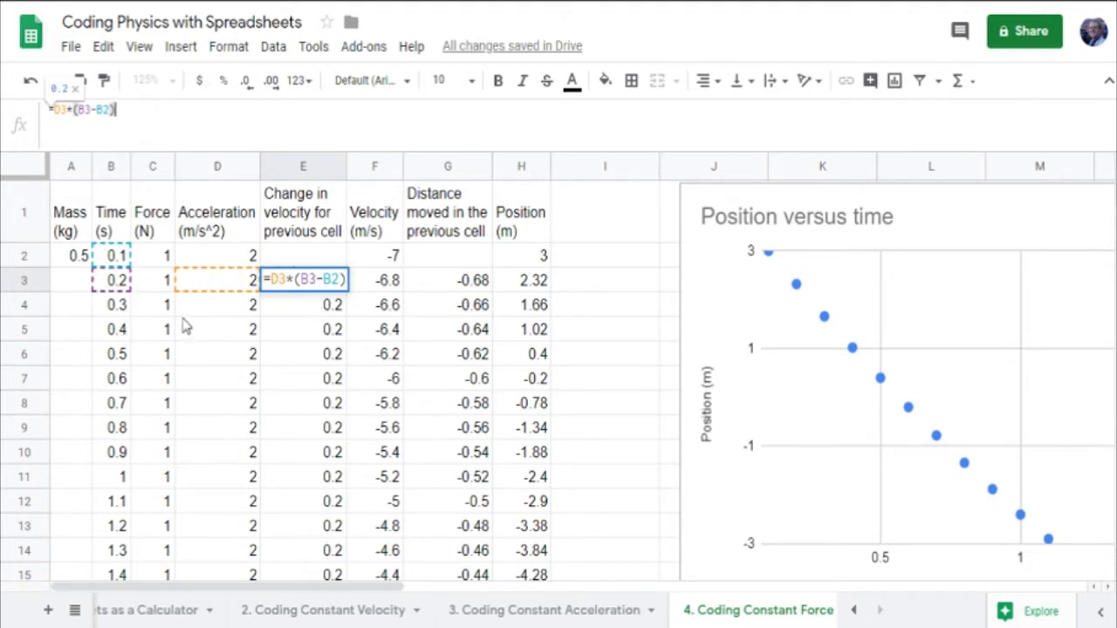
Inspect the Velocity formulas in F3, F4 and F5 to see which cells each one adds.
key(Tab)
click(210, 120)
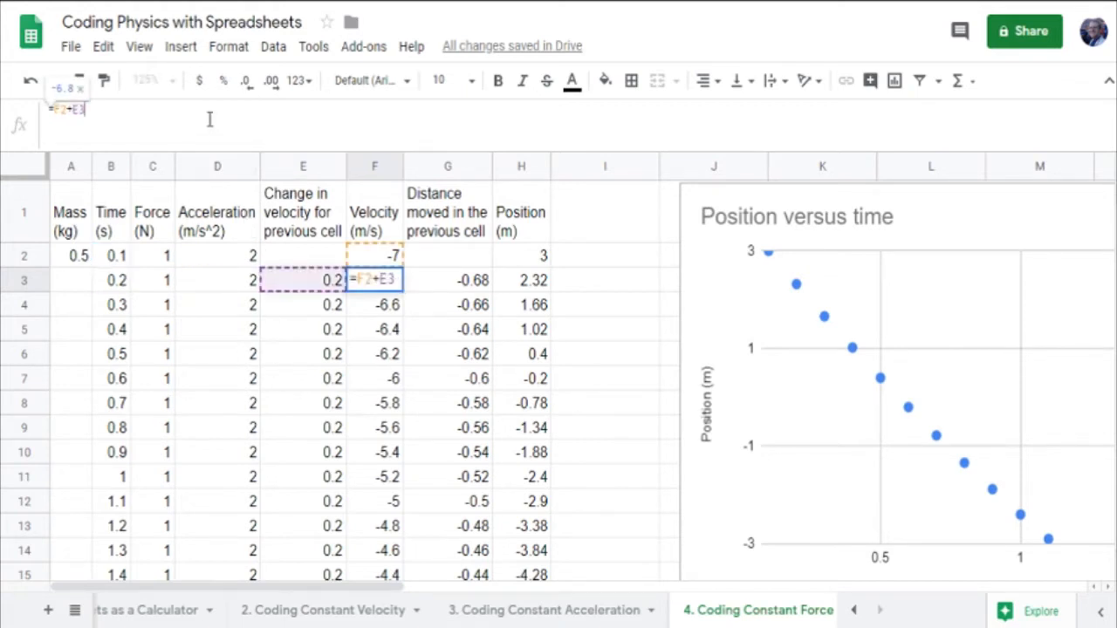
click(340, 303)
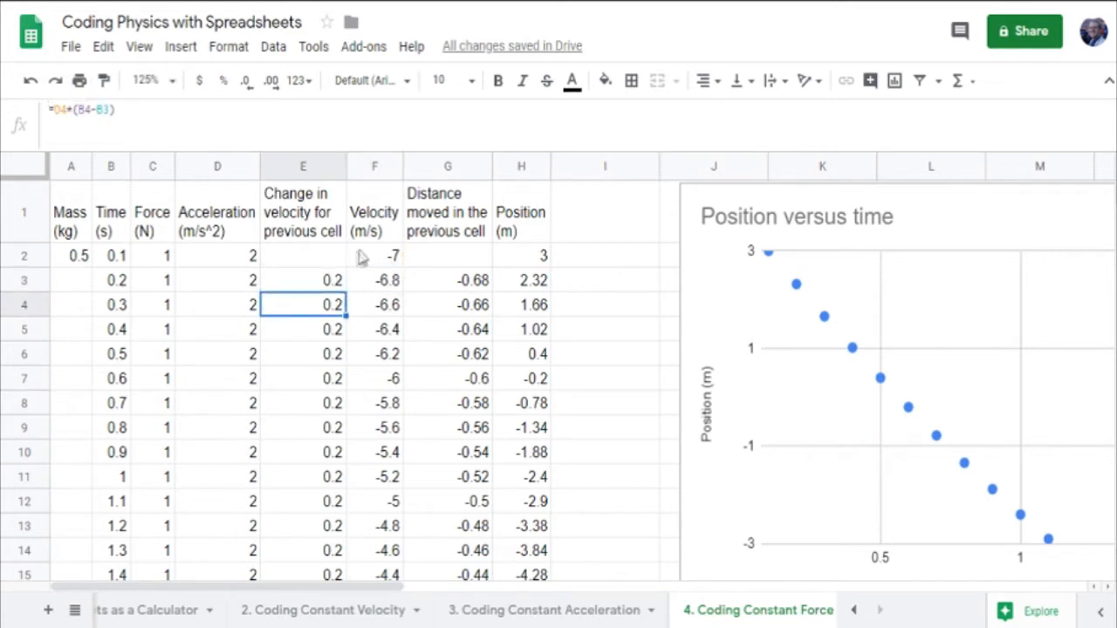
key(Tab)
click(358, 144)
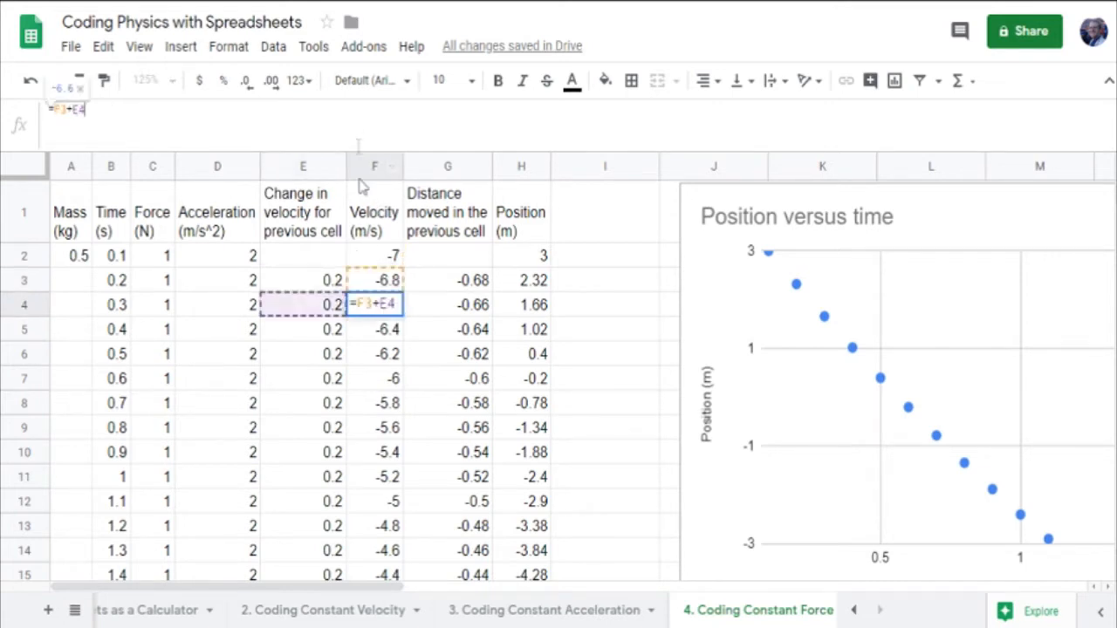
key(Return)
click(340, 126)
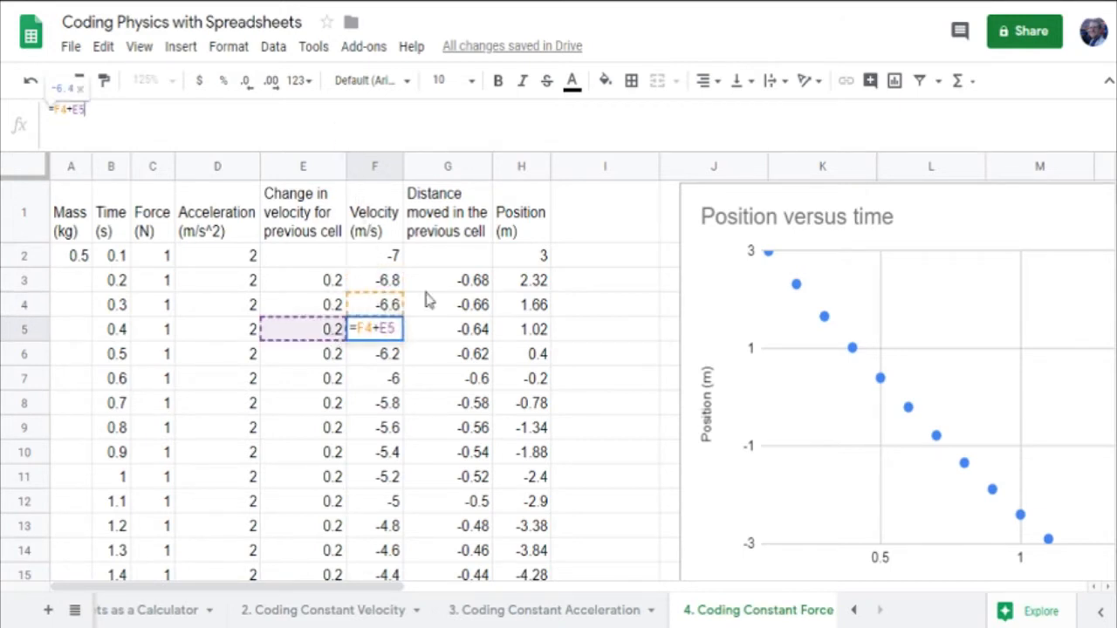
Inspect the distance-moved formulas in G5 and G6 and the Position formula in H7.
click(436, 336)
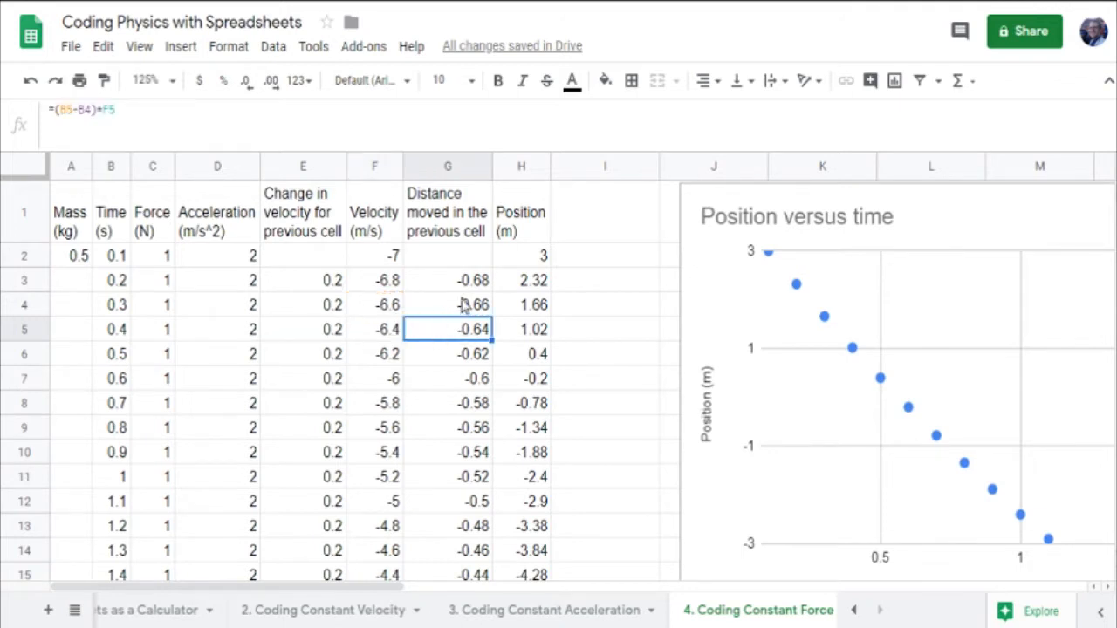
click(375, 124)
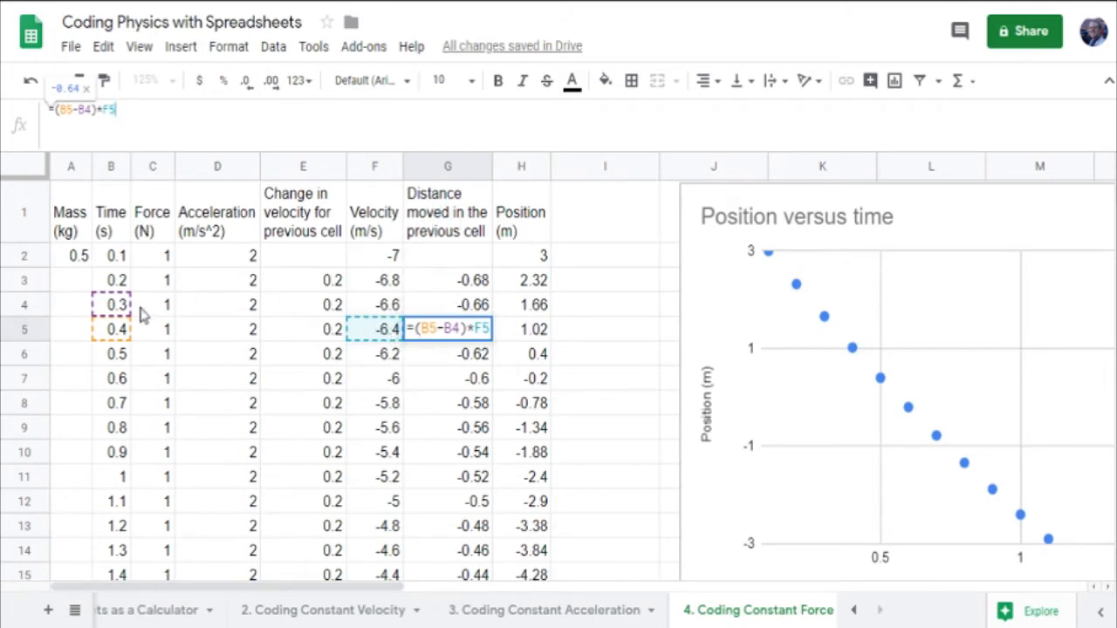
key(Return)
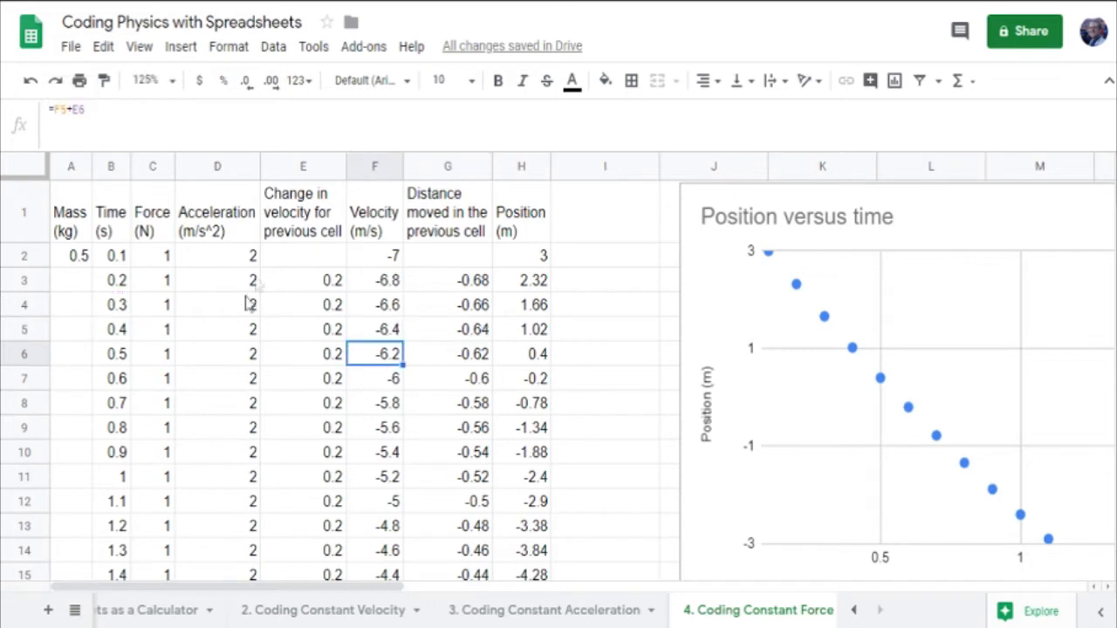
key(Right)
key(Return)
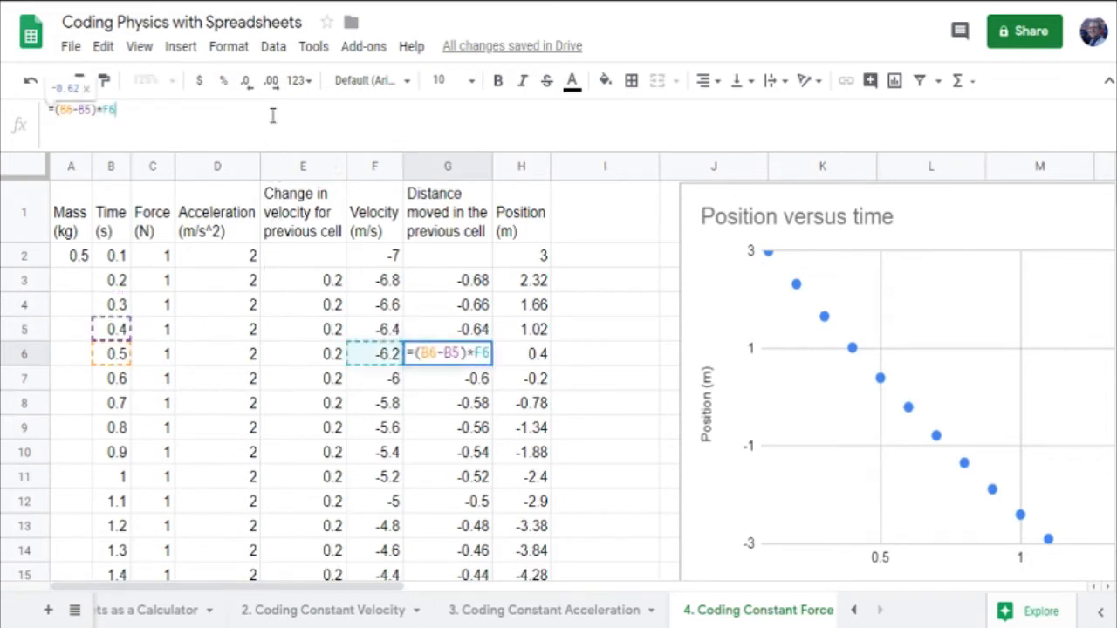
key(Return)
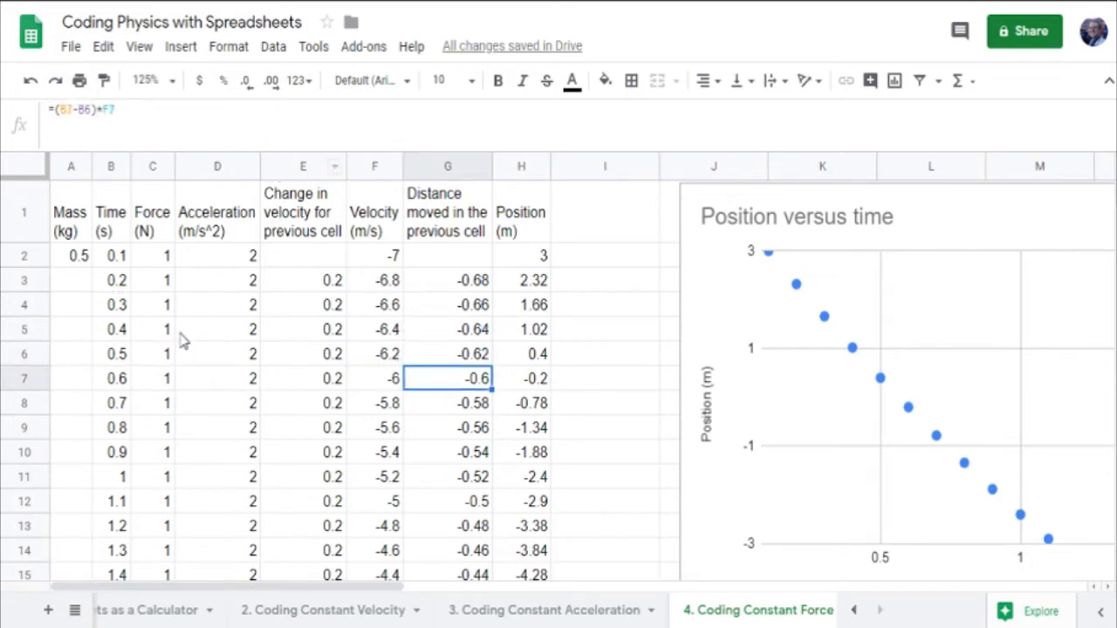
key(Right)
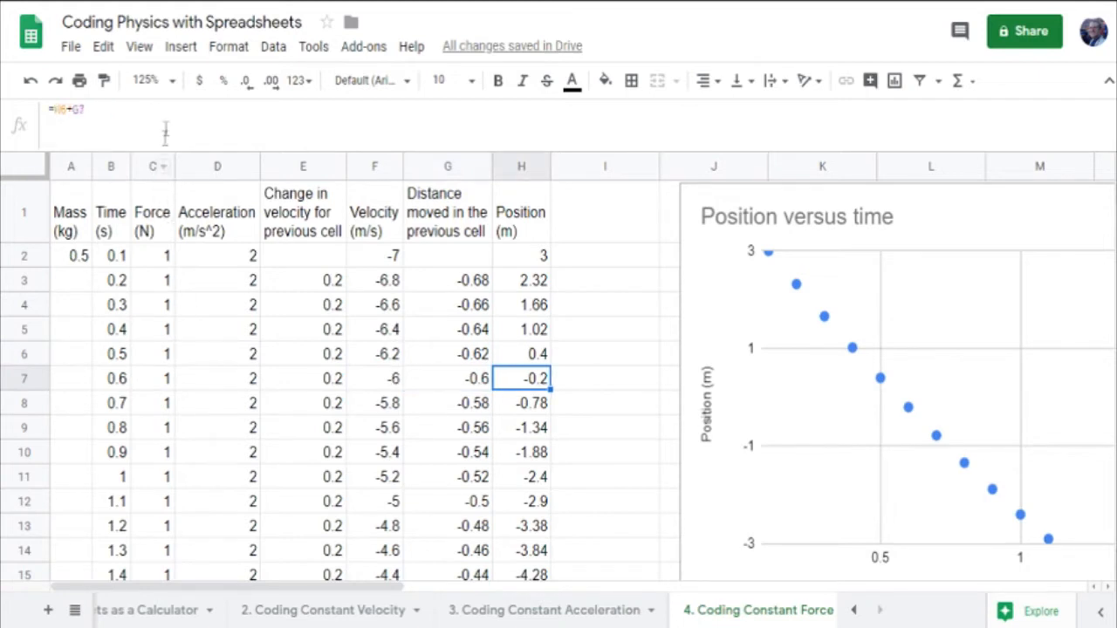
key(Return)
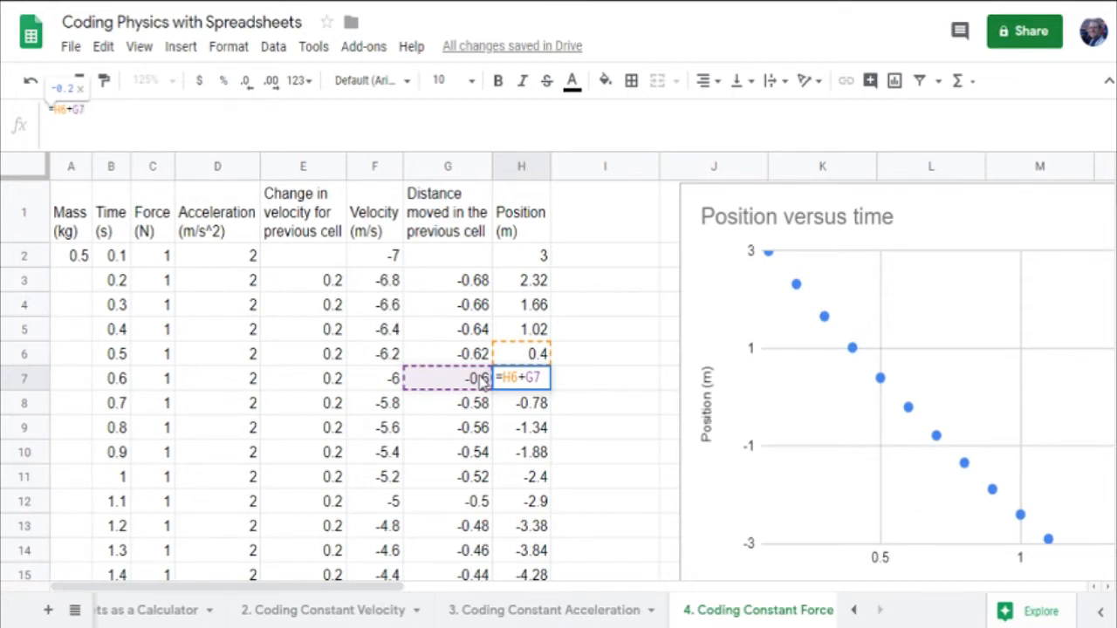
Close the Position formula in H7 and return to the first Force value in C2.
key(Return)
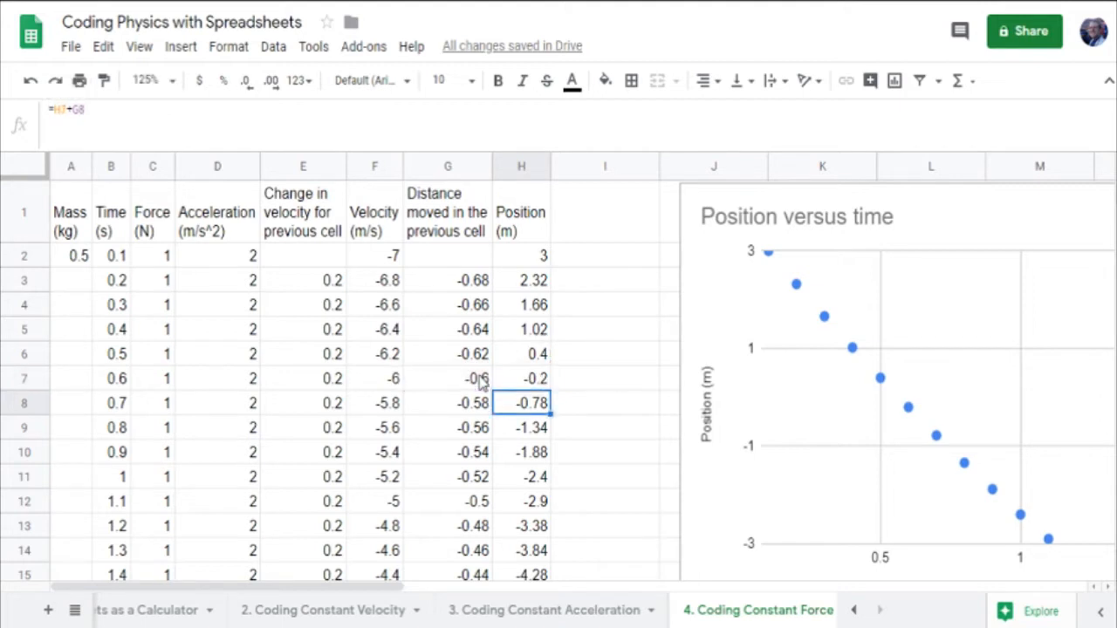
key(Up)
key(Up)
key(Up)
key(Up)
key(Up)
key(Up)
key(Left)
key(Left)
key(Left)
key(Left)
key(Left)
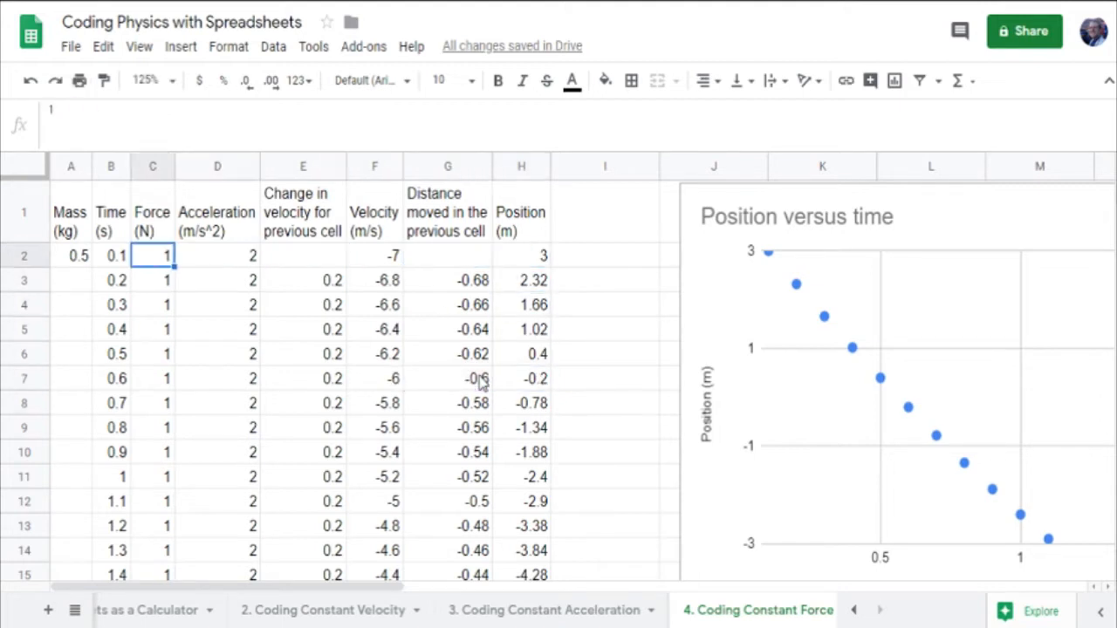
Review the starting values across row 2, from Time and Force through to Velocity and Position.
key(Right)
key(Right)
key(Right)
key(Right)
key(Right)
key(Right)
key(Left)
key(Left)
key(Left)
key(Left)
key(Left)
key(Left)
key(Left)
key(Right)
key(Right)
key(Right)
key(Left)
key(Right)
key(Right)
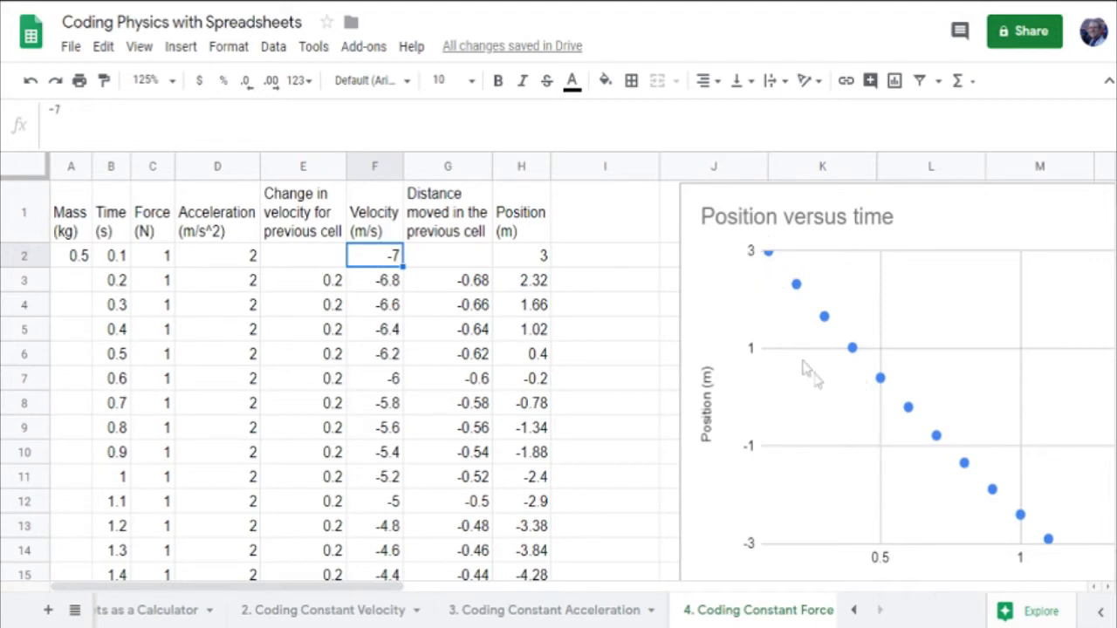
Compare the Force in C2 with the Velocity values in F3 to F7.
click(157, 263)
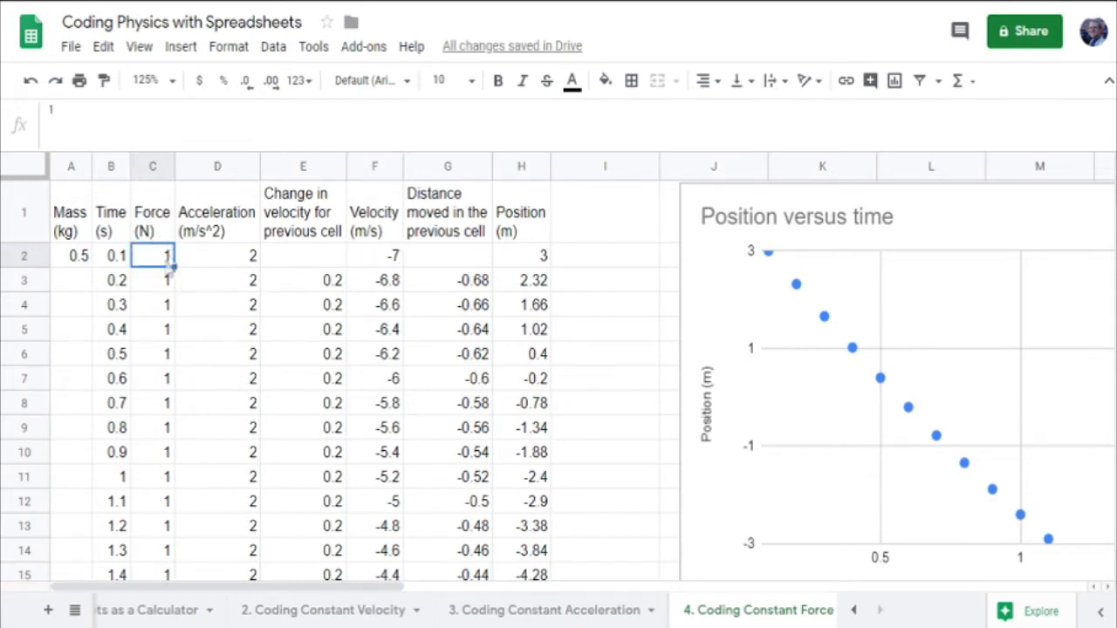
click(379, 285)
click(381, 310)
click(380, 331)
click(383, 355)
click(384, 377)
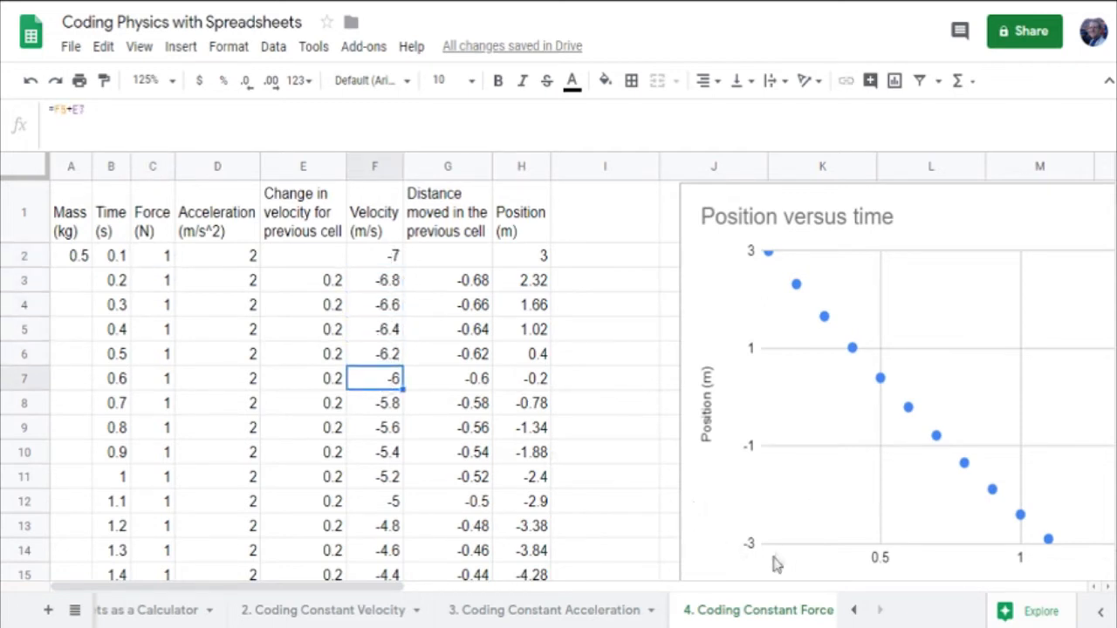
Set the vertical axis minimum of the Position versus time chart to -10 and view the whole curve.
scroll(455, 598, right, 5)
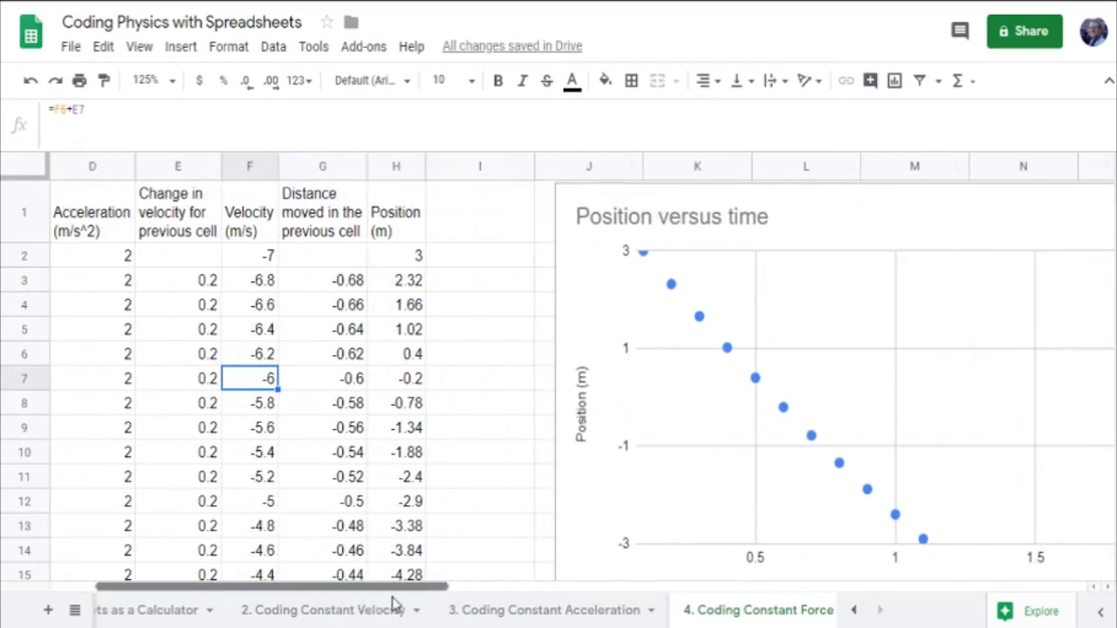
scroll(463, 609, right, 1)
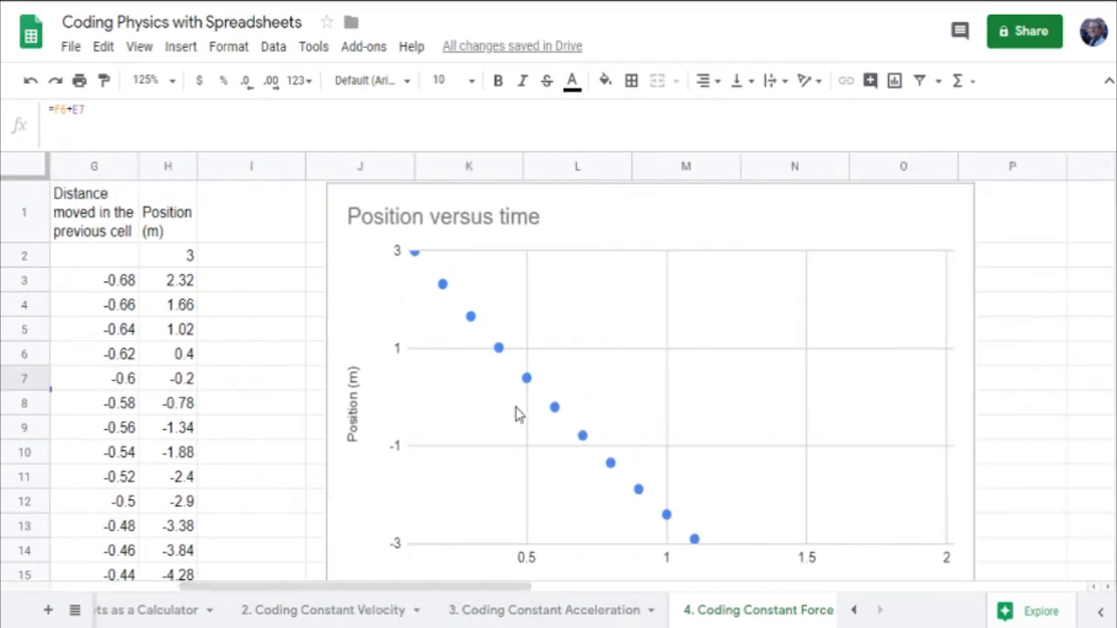
mouse_move(425, 589)
mouse_down()
mouse_move(451, 589)
mouse_move(427, 589)
mouse_up()
double_click(396, 555)
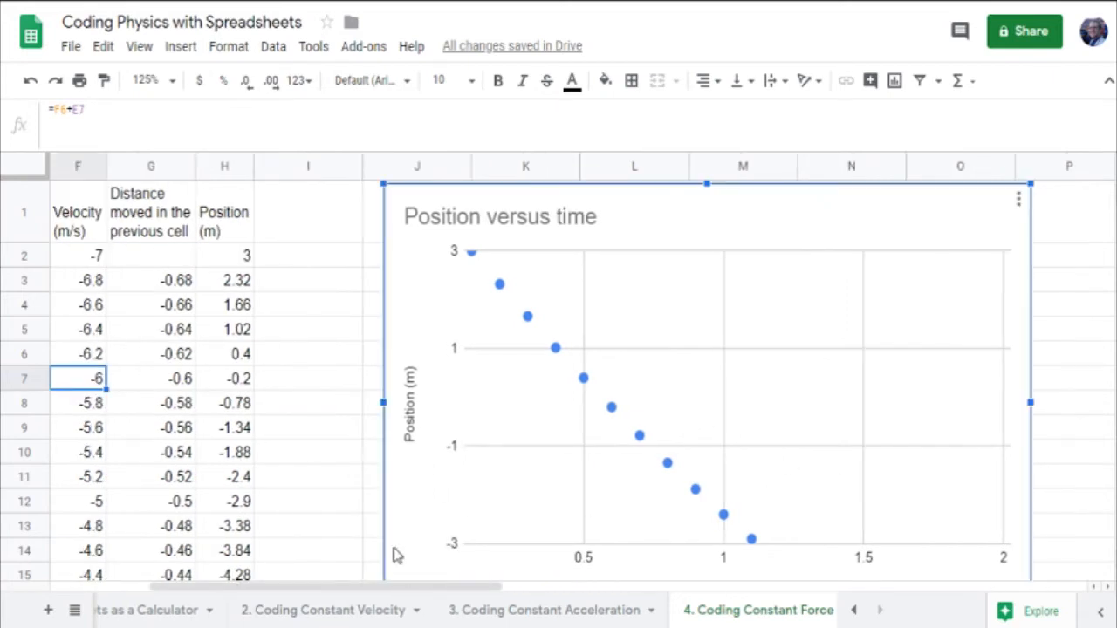
click(456, 548)
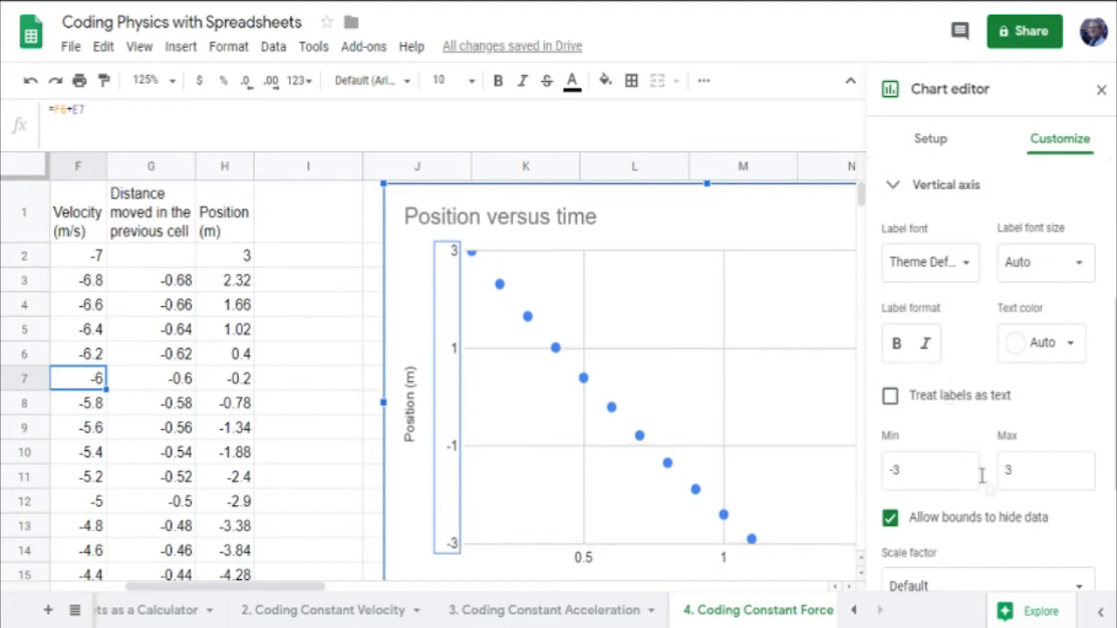
click(927, 473)
text(-)
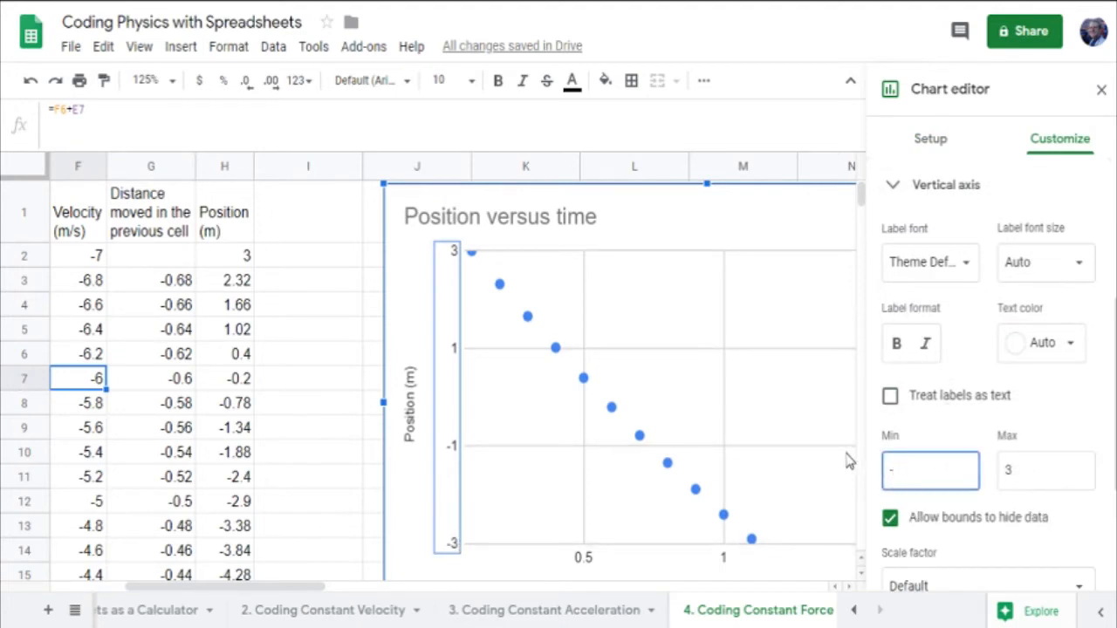
text(10)
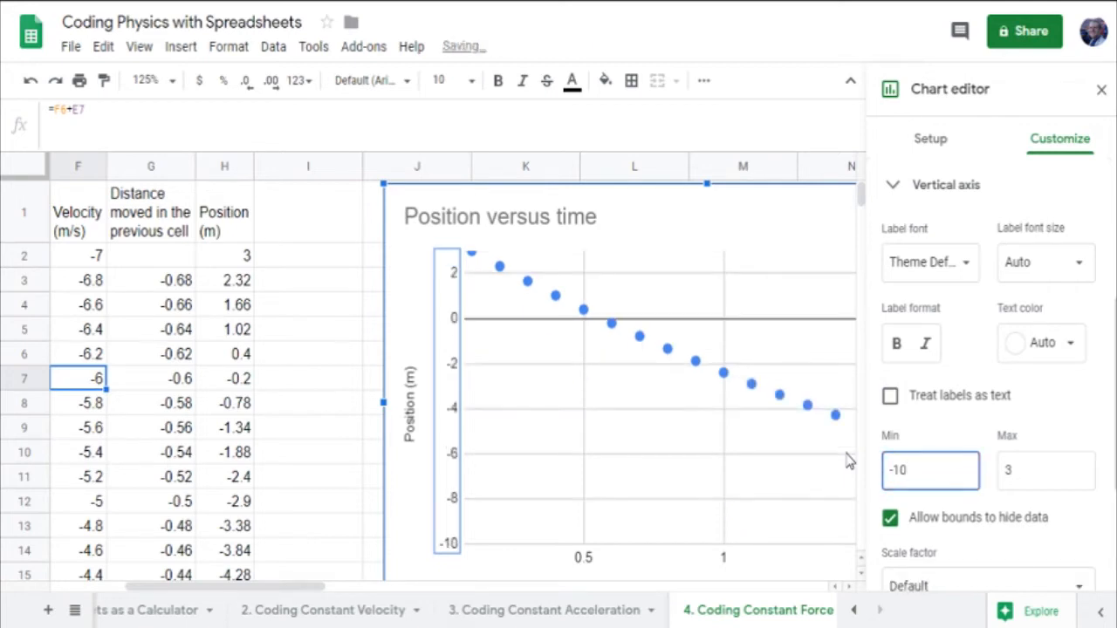
click(1101, 91)
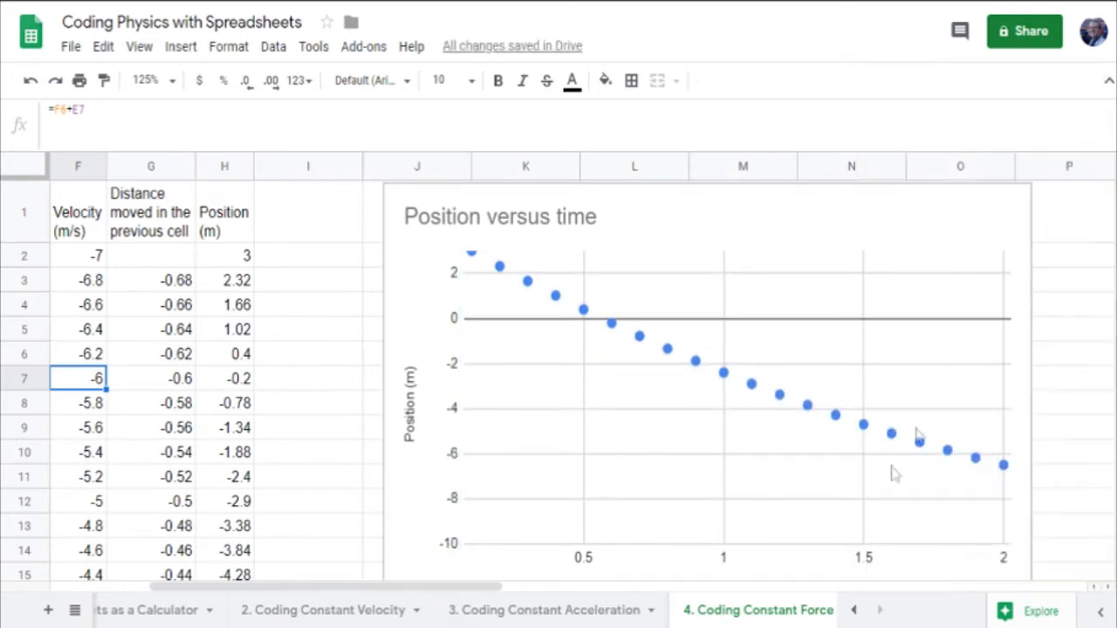
drag(376, 588, 447, 609)
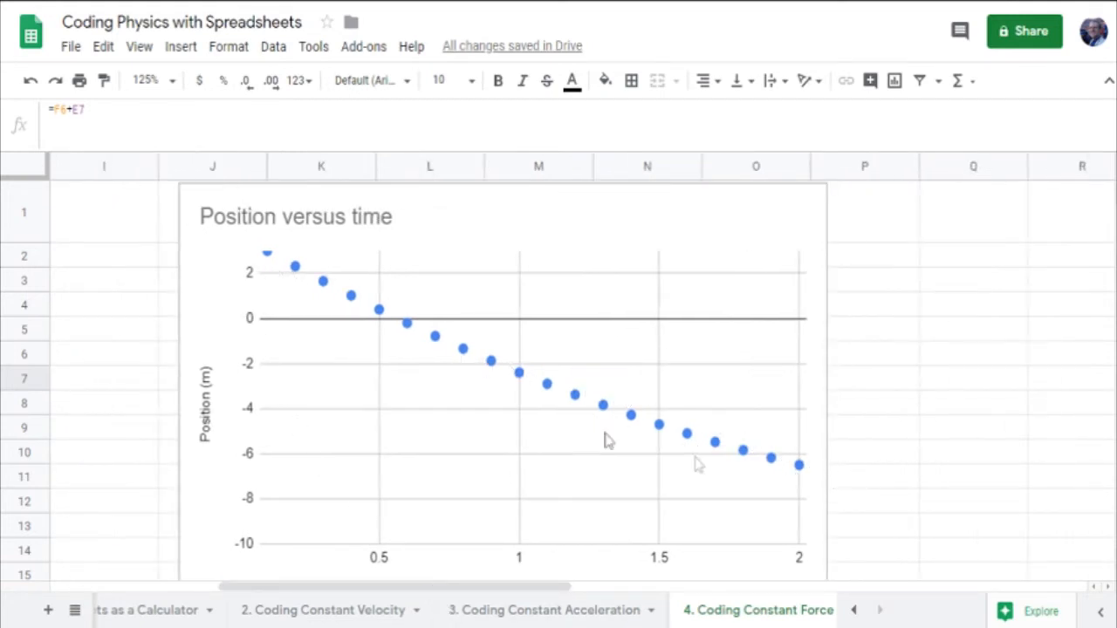
Set the force in C2 to 2 N and examine the resulting Position versus time curve.
drag(416, 592, 249, 596)
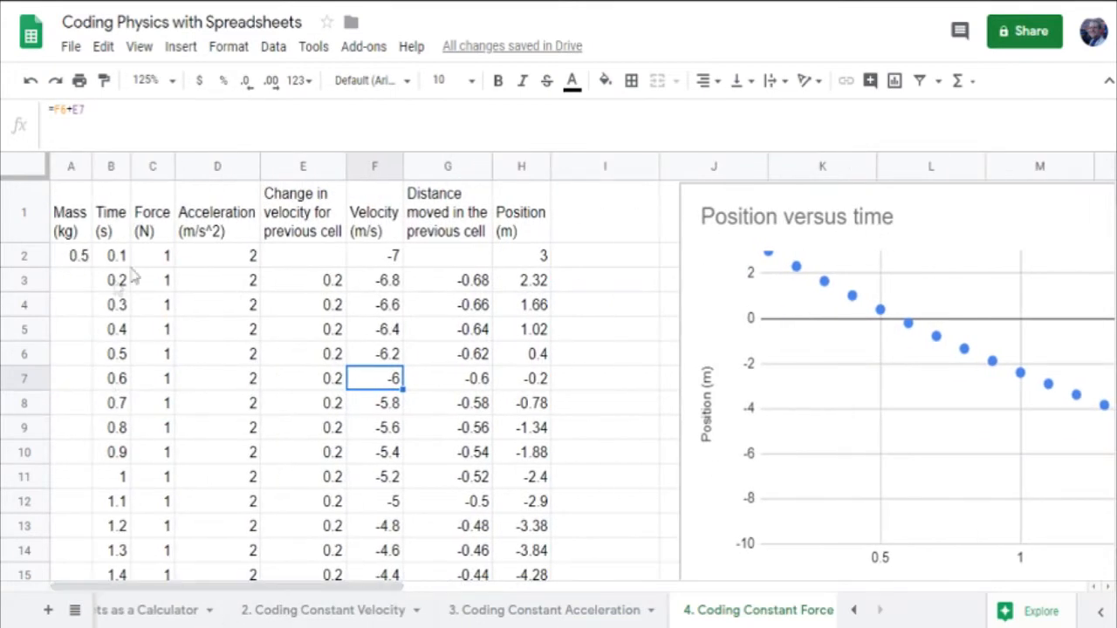
click(163, 256)
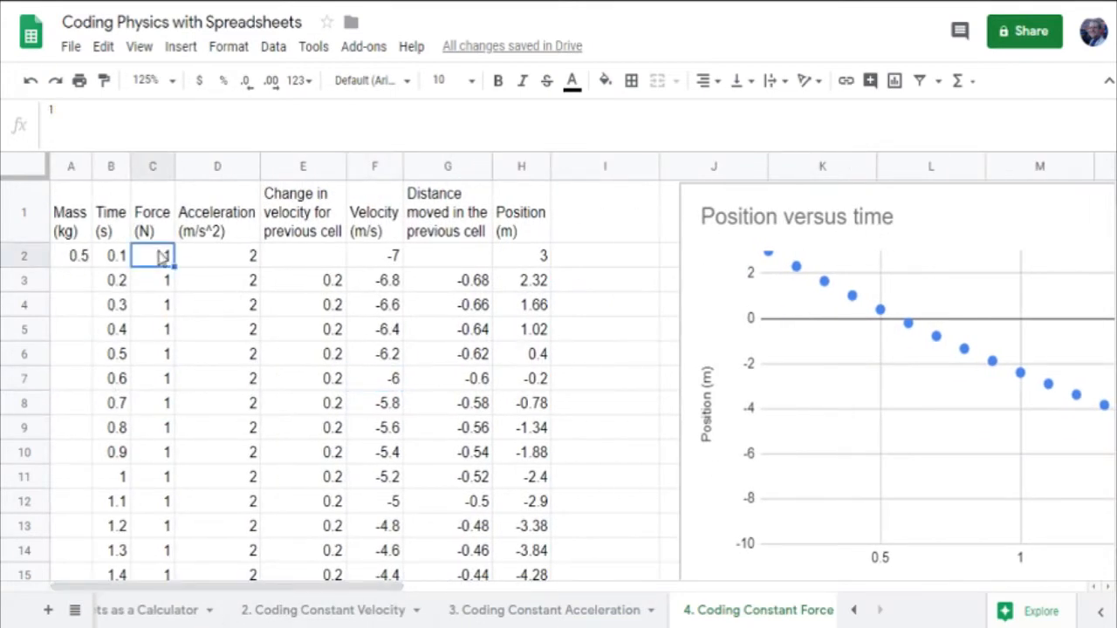
text(2)
key(Return)
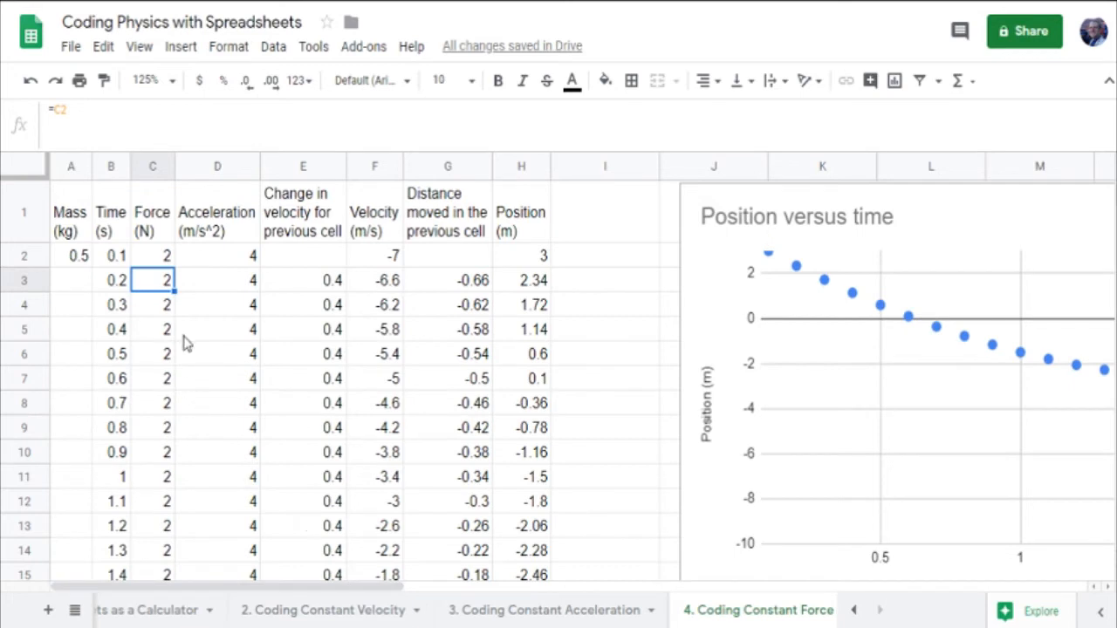
drag(384, 586, 534, 590)
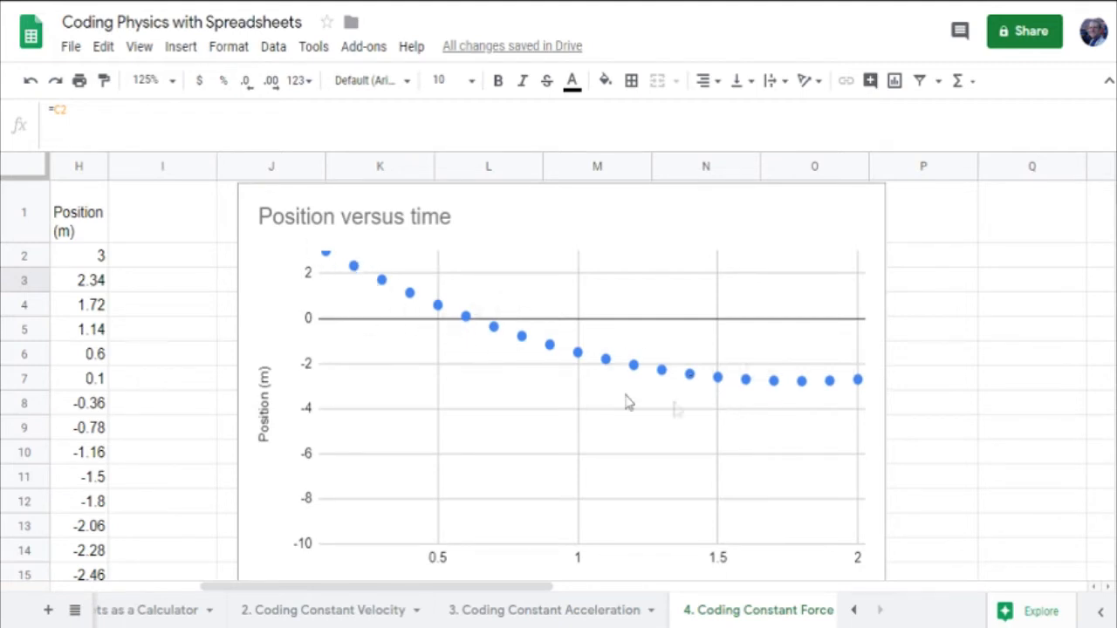
Set the force in C2 to 3 N and examine the resulting Position versus time curve.
drag(529, 587, 210, 590)
click(168, 262)
text(3)
key(Return)
drag(361, 586, 542, 592)
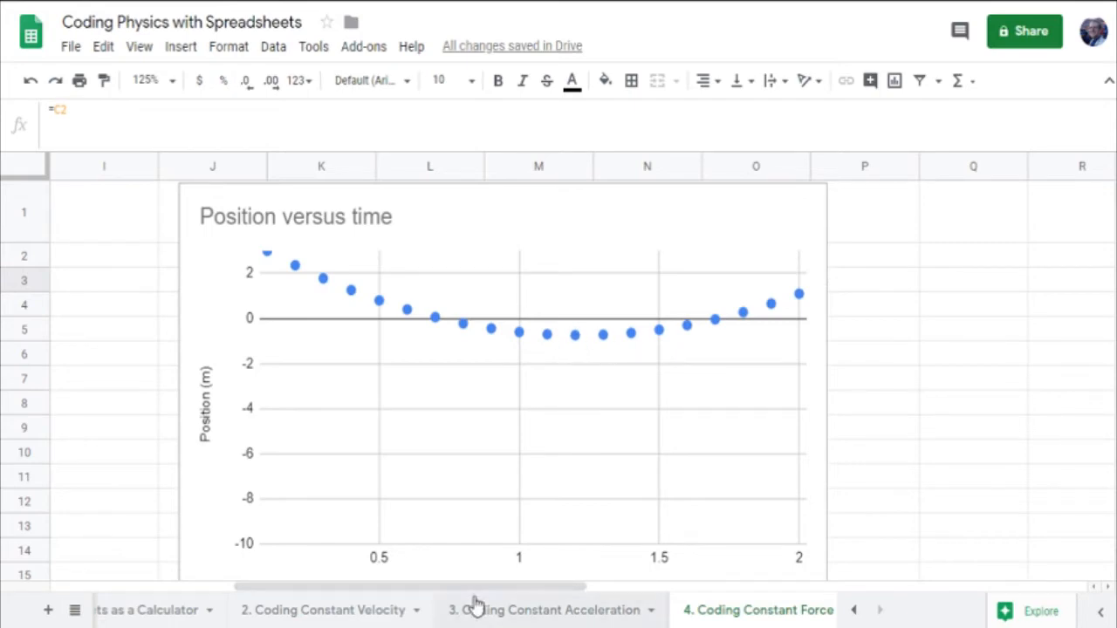
Trace the Velocity column from F3 down to F14 to find where the motion reverses direction.
drag(469, 595, 286, 595)
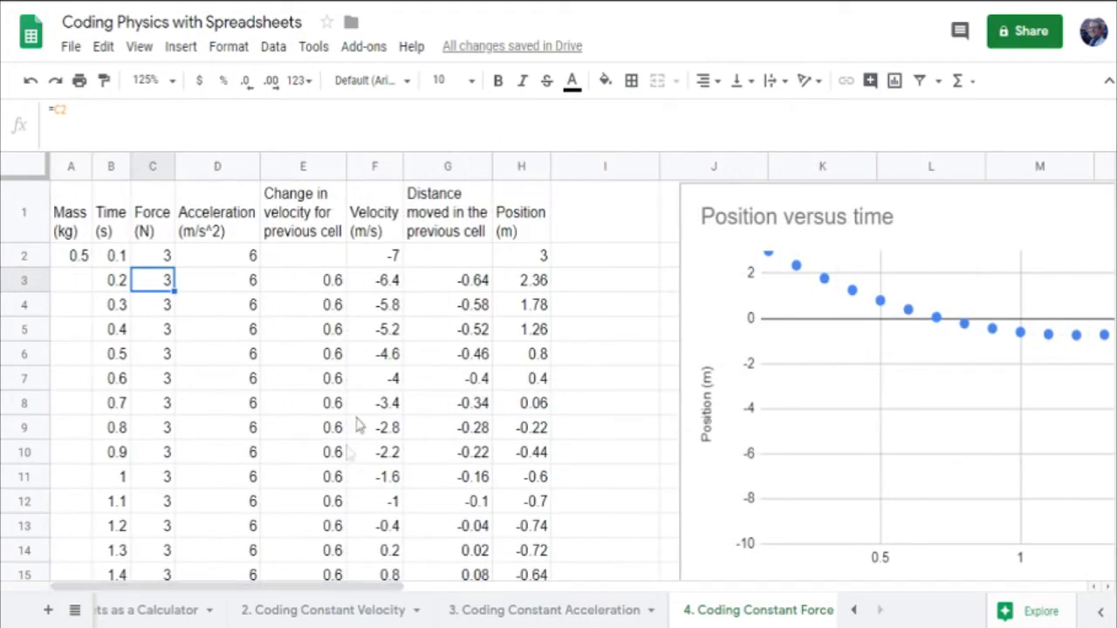
click(375, 281)
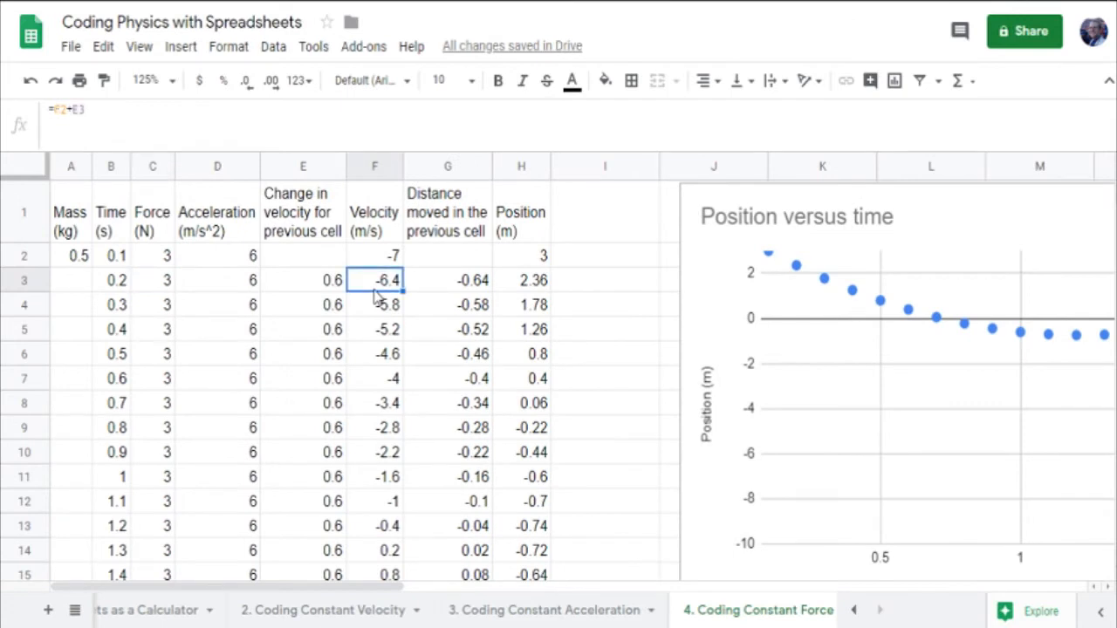
key(Down)
key(Down)
key(Down)
key(Down)
key(Down)
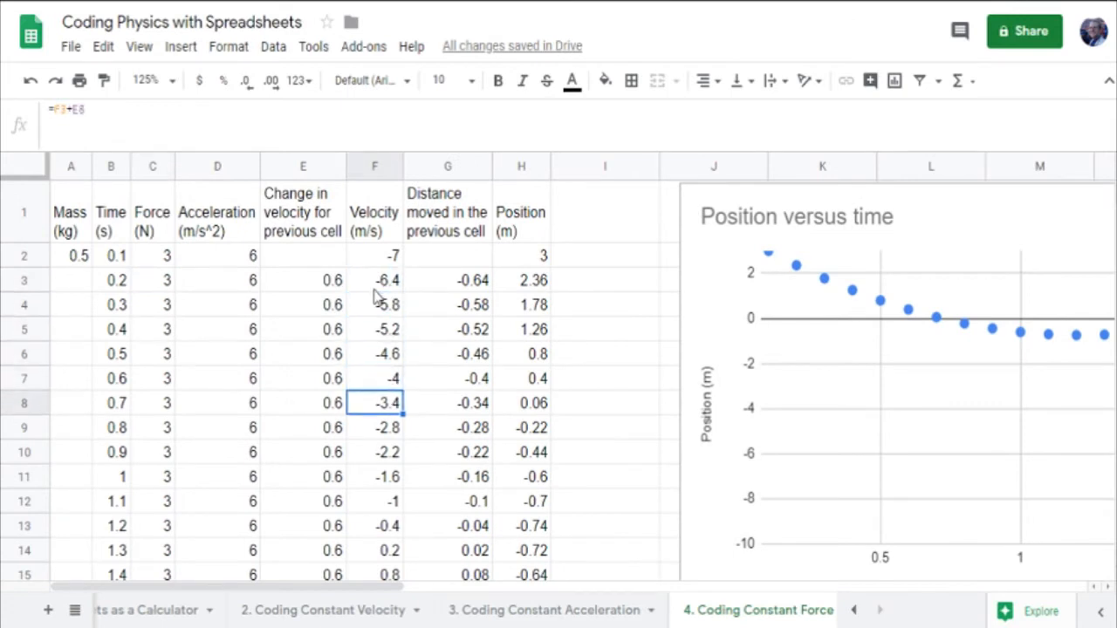
key(Down)
key(Down)
key(Down)
key(Down)
key(Down)
key(Down)
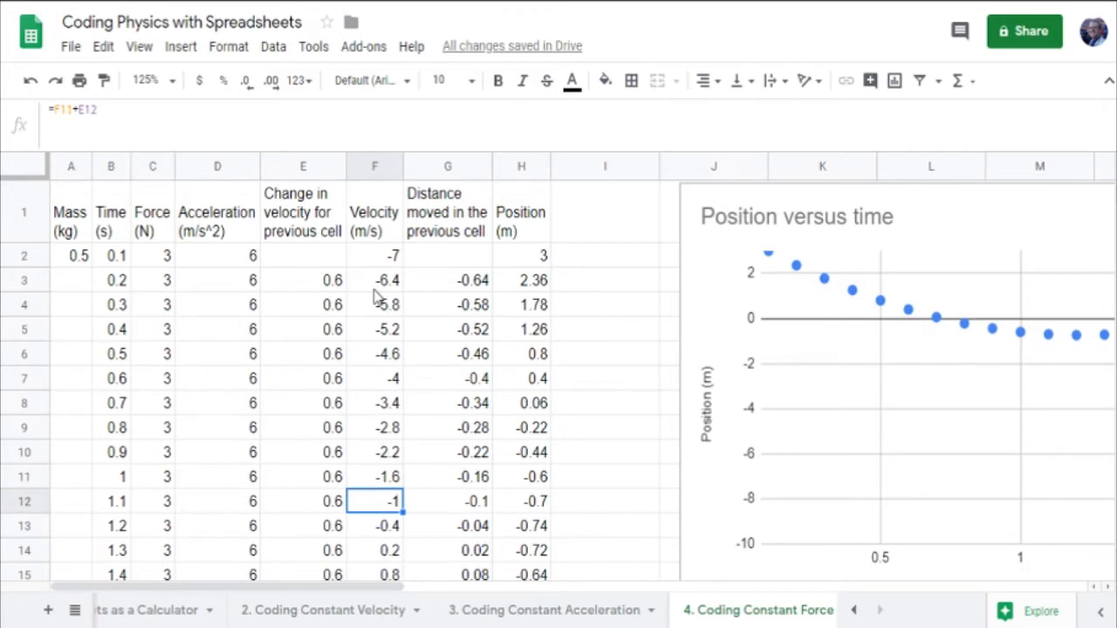
key(Up)
key(Down)
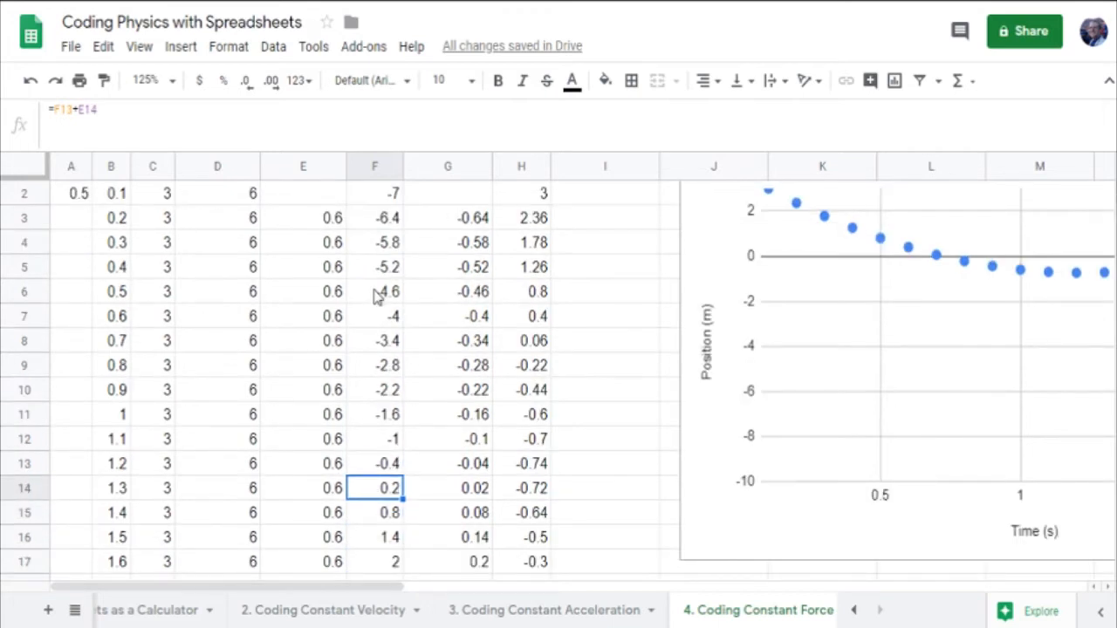
key(Up)
key(Down)
key(Up)
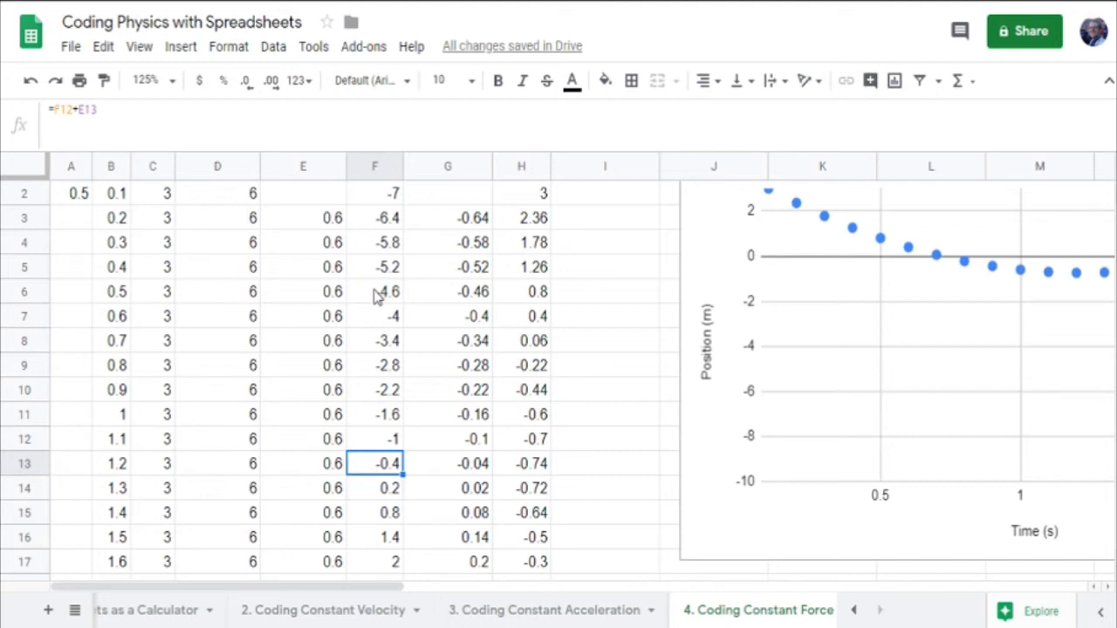
Compare the times in B13 and B14 with the velocities beside them and the turning point on the position chart.
click(114, 465)
click(123, 494)
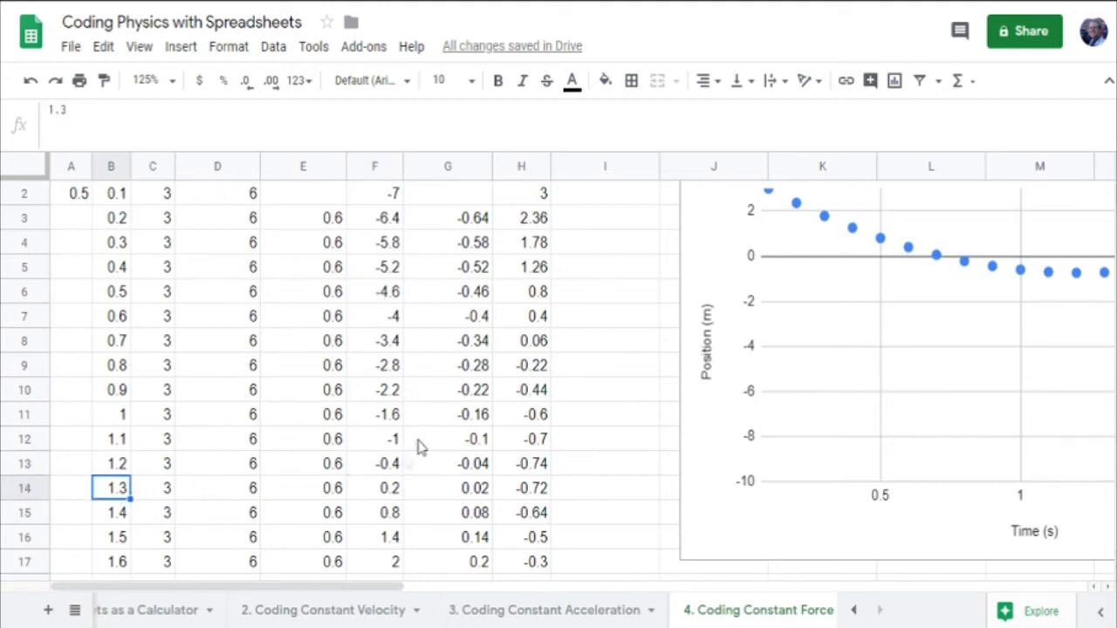
click(382, 469)
key(Down)
key(Up)
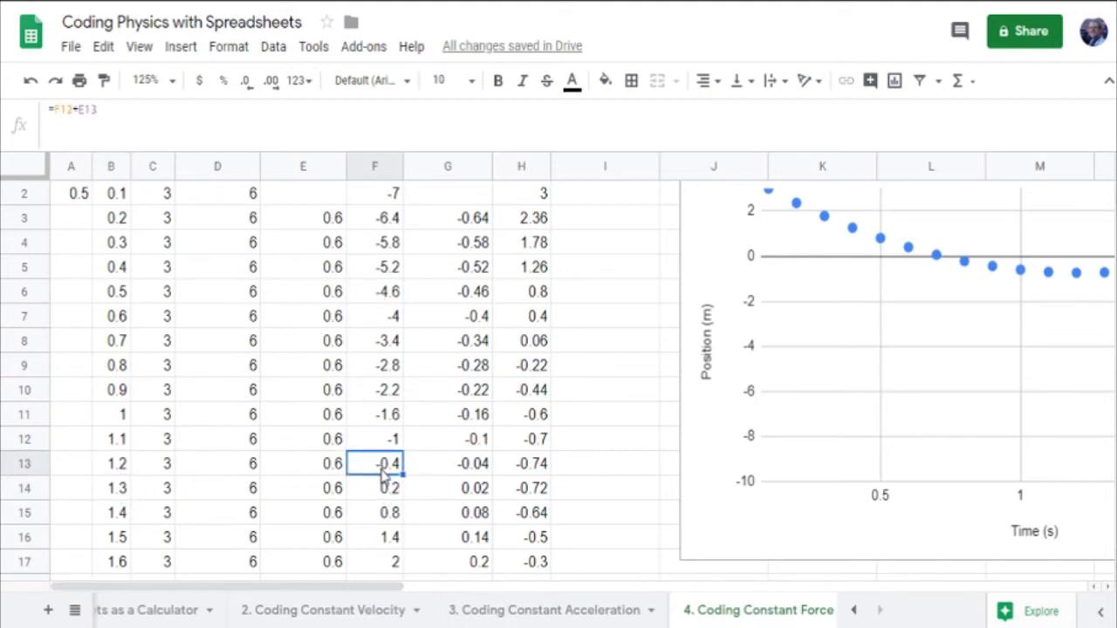
drag(391, 589, 447, 620)
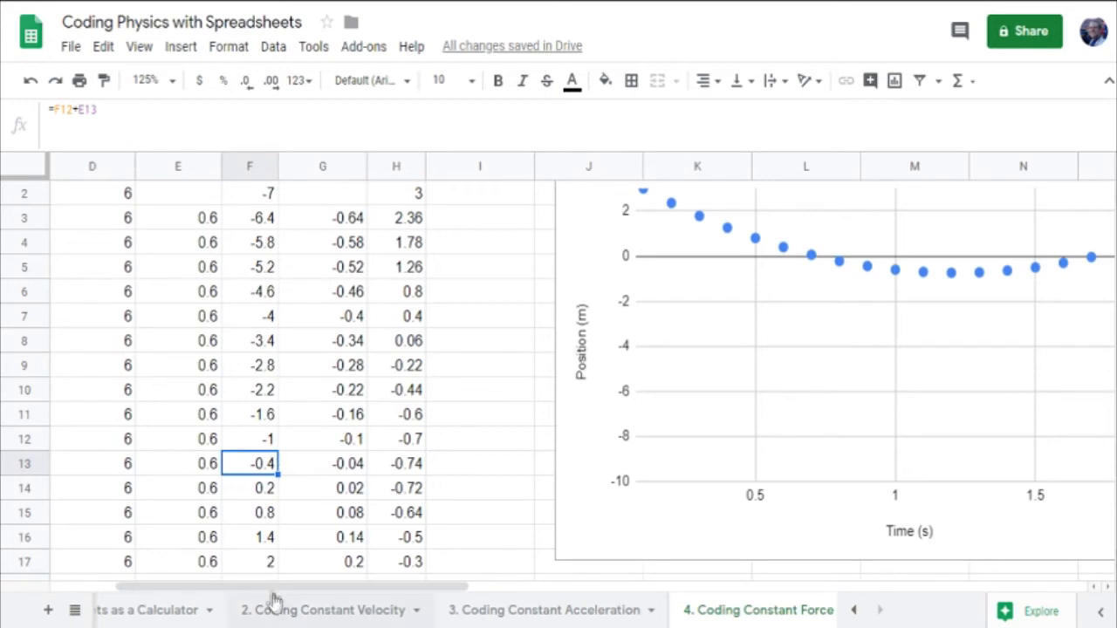
drag(271, 593, 147, 607)
Set the first Time value in B2 to 0.01 s.
scroll(117, 384, up, 2)
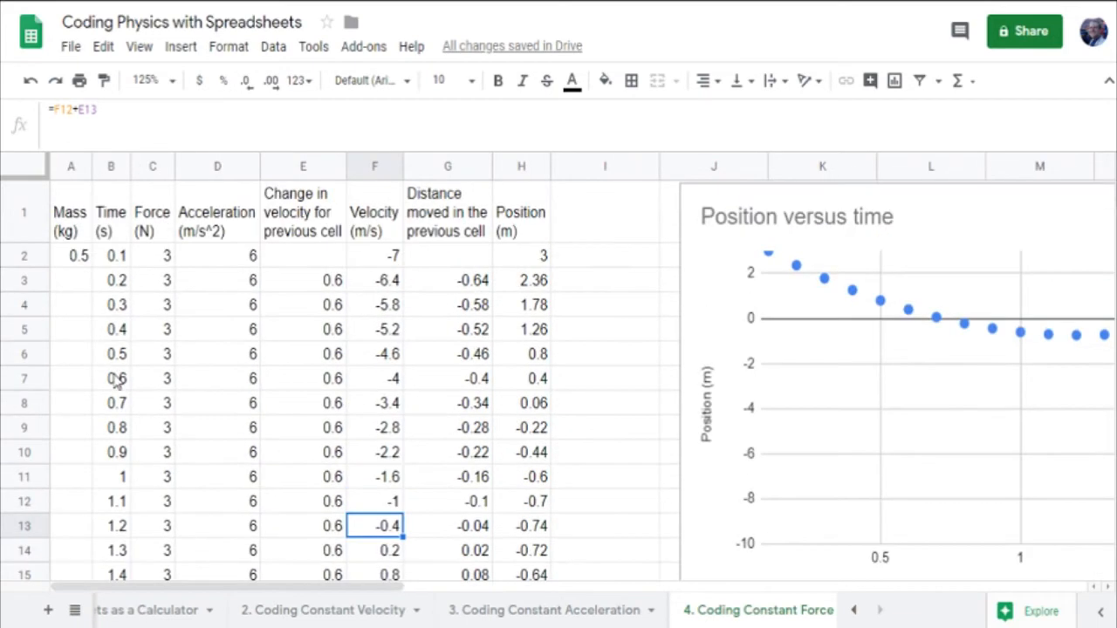
click(111, 258)
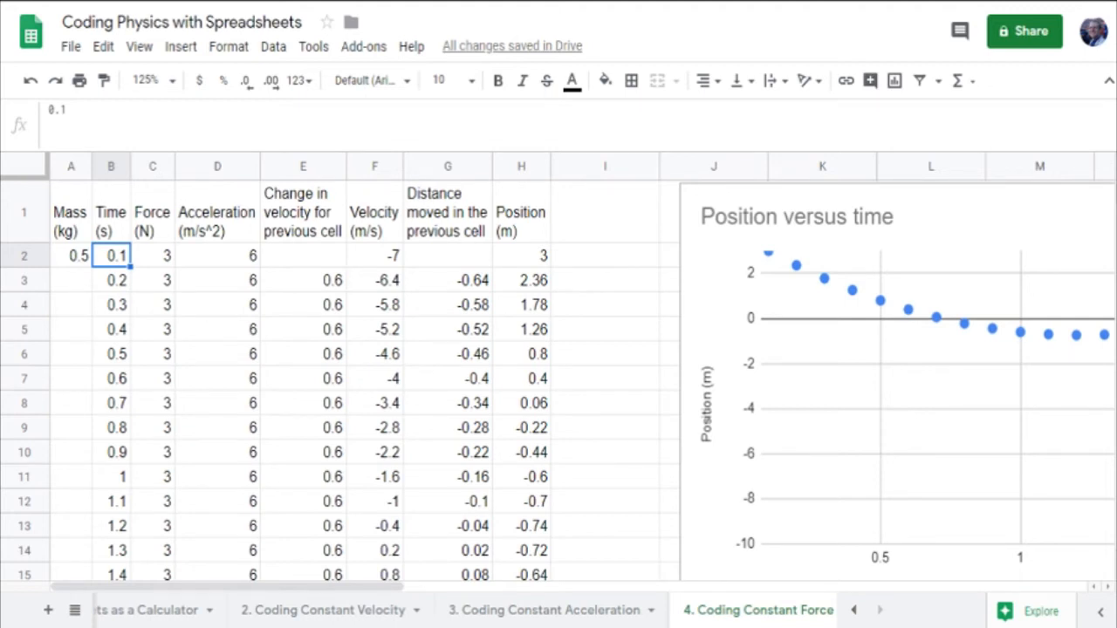
text(0.)
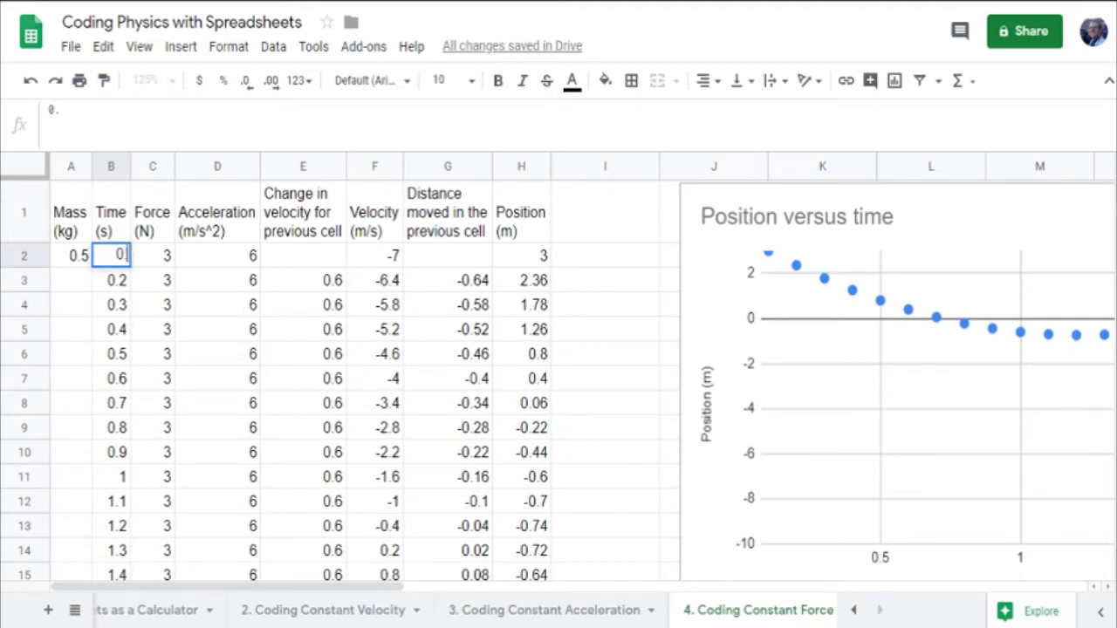
key(Return)
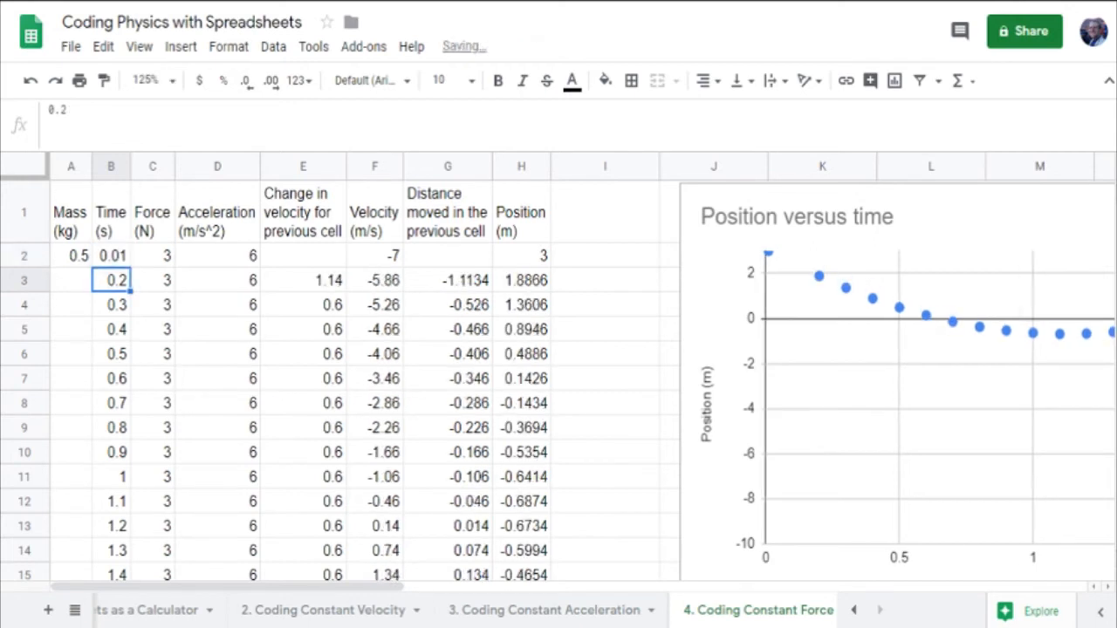
Replace the times in B3 and B4 with the formulas =B2+0.01 and =B3+0.01.
text(=B2)
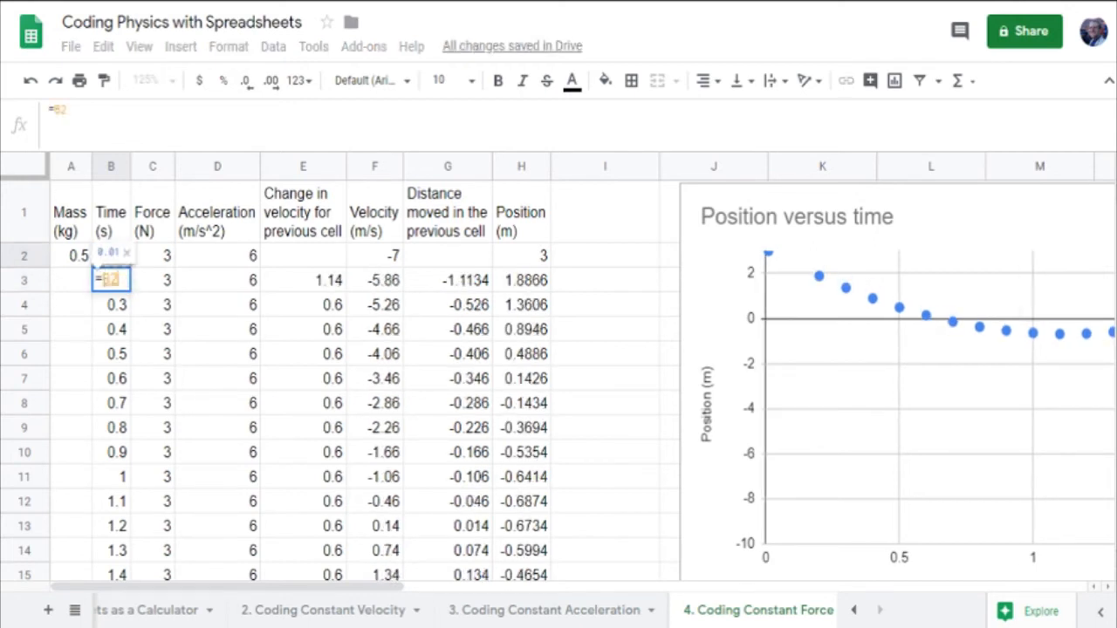
text(+0.01)
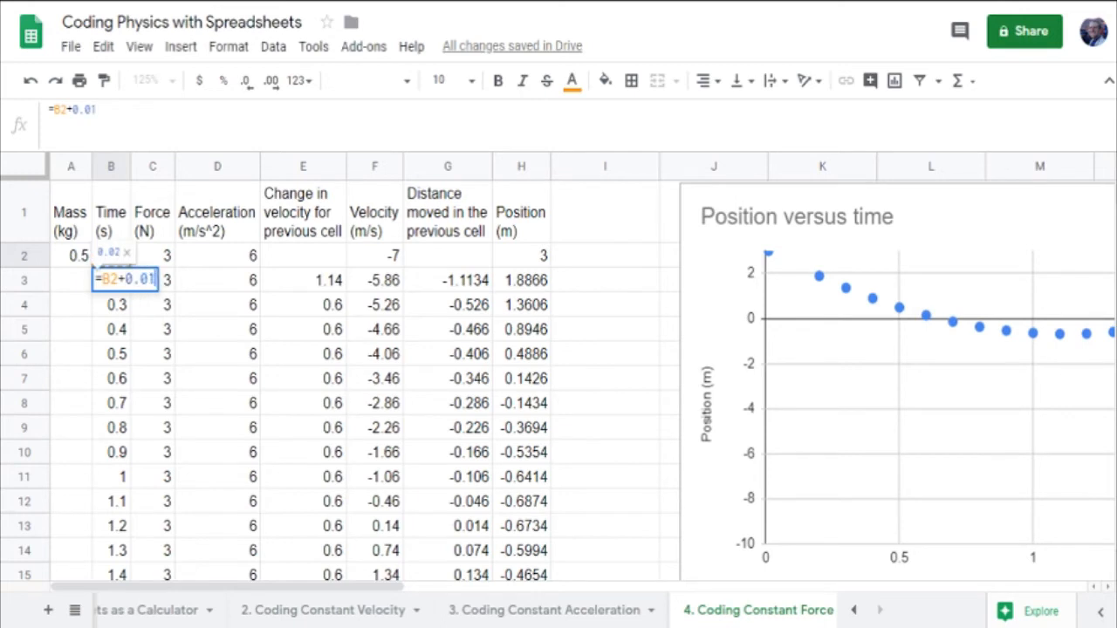
key(Return)
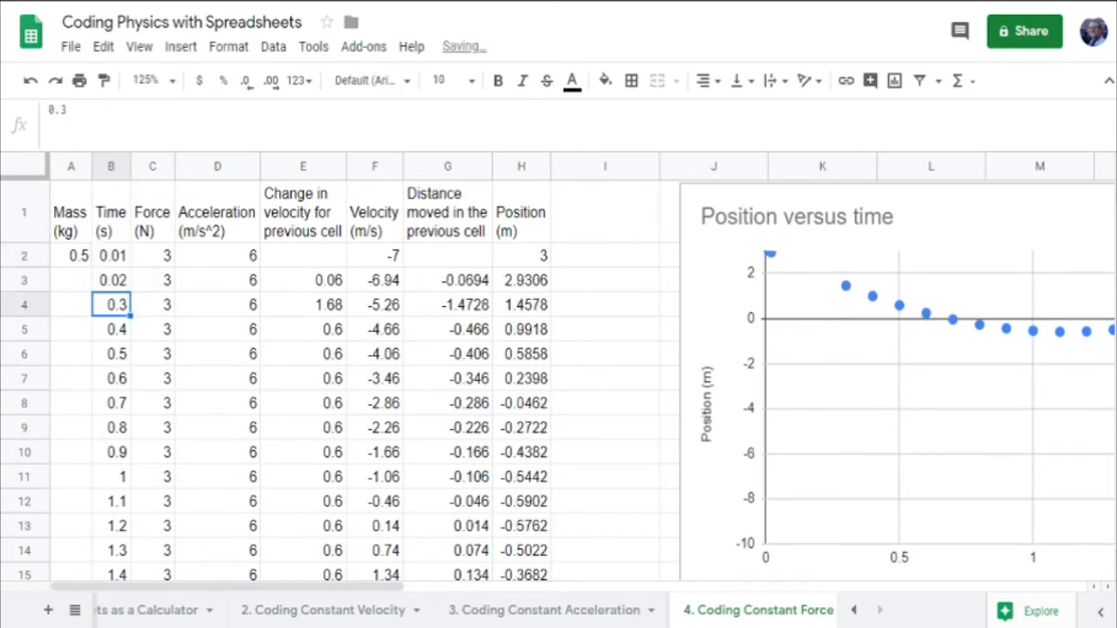
text(=B3+0.01)
key(Return)
key(Up)
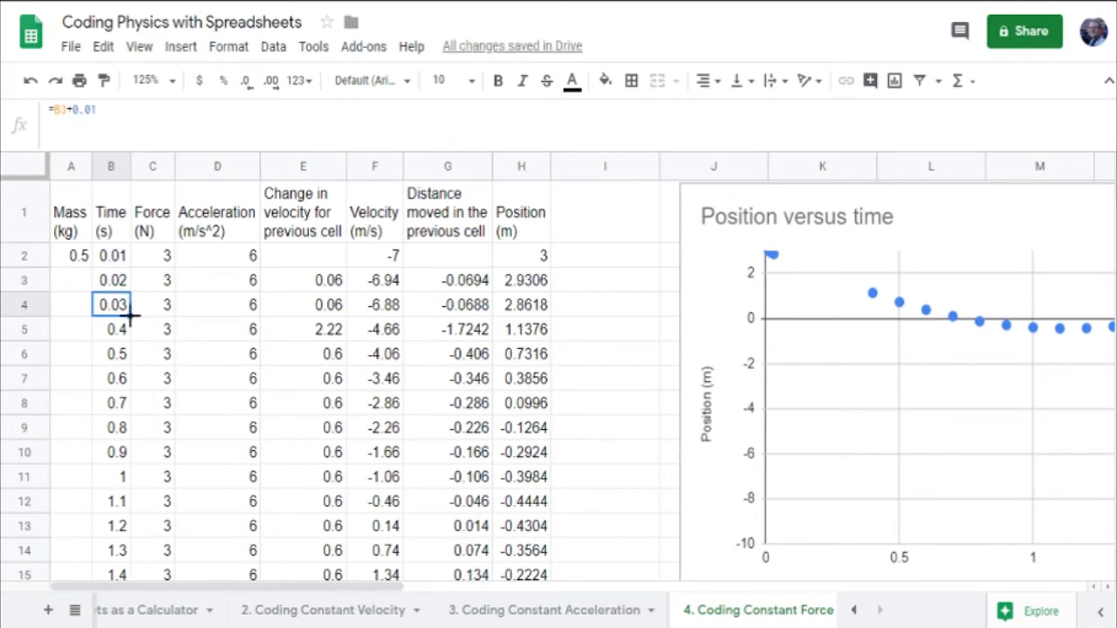
Copy the time formula from B4 down the Time column to B29.
drag(129, 320, 122, 460)
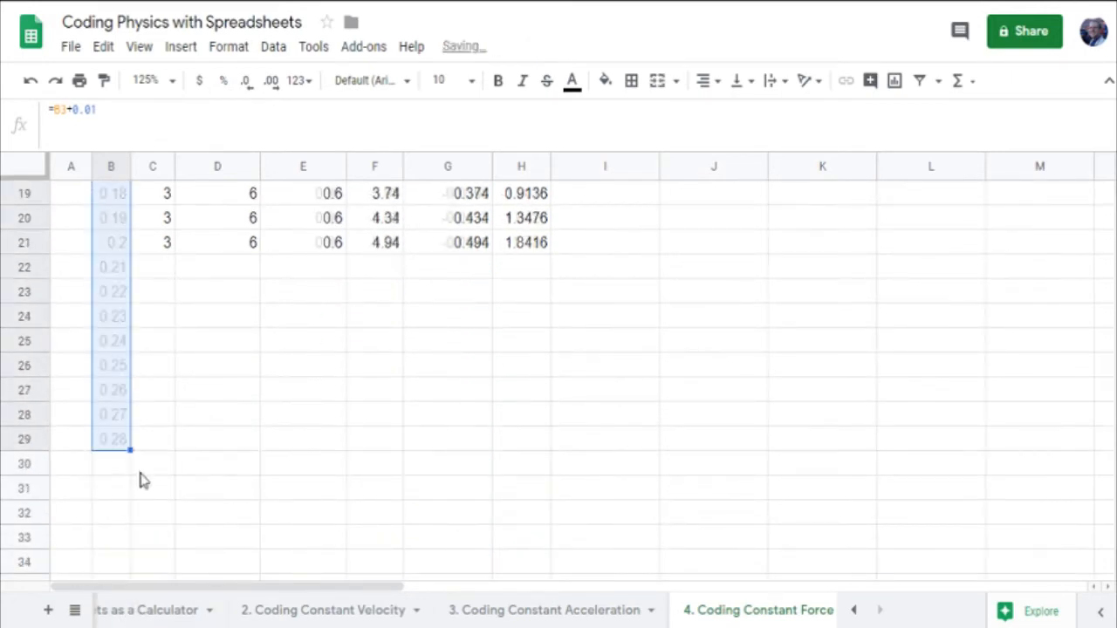
Examine the copied time formulas between B19 and B26, including the cell reference used in B24.
click(108, 373)
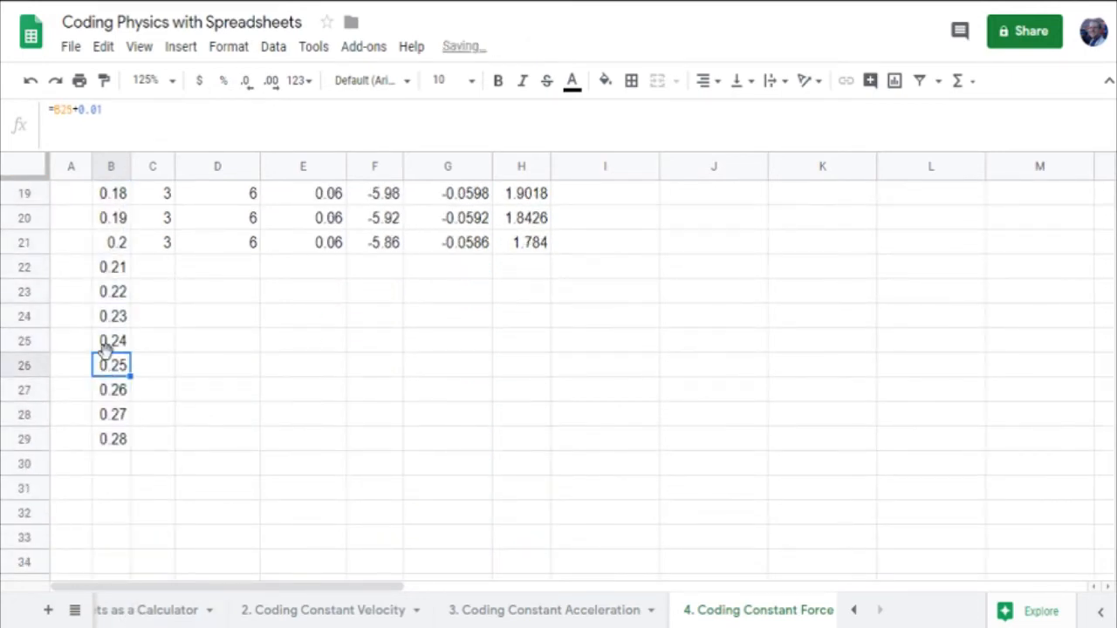
key(Up)
key(Up)
key(Up)
key(Up)
key(Up)
key(Up)
key(Up)
key(Down)
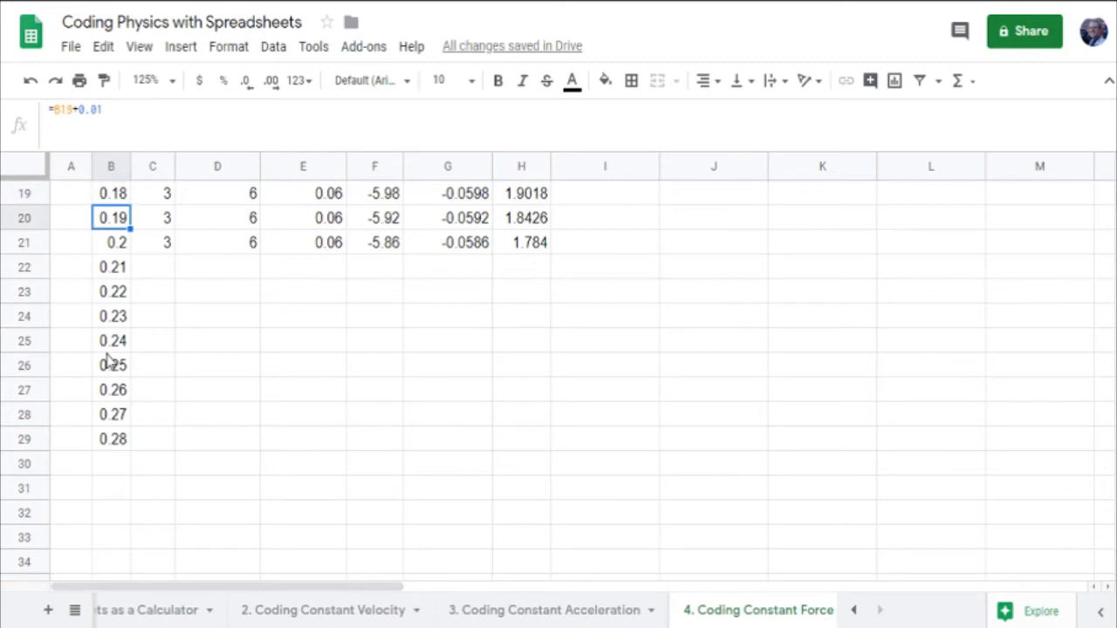
key(Down)
key(Down)
key(Down)
key(Down)
click(158, 143)
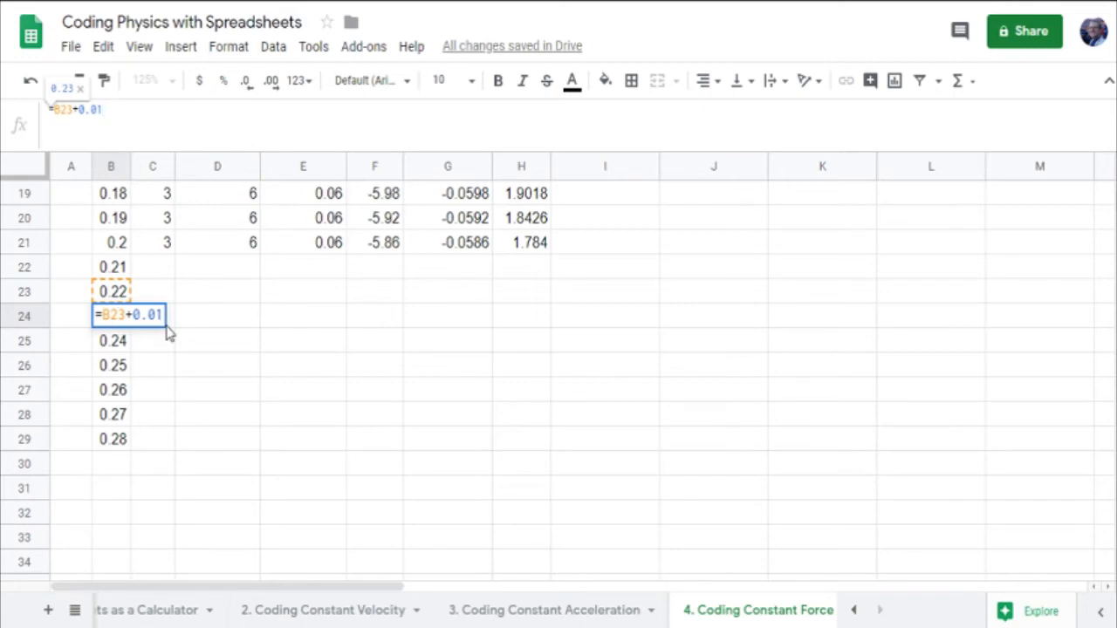
key(Return)
Freeze the first row so the column headers stay in view.
scroll(148, 325, up, 6)
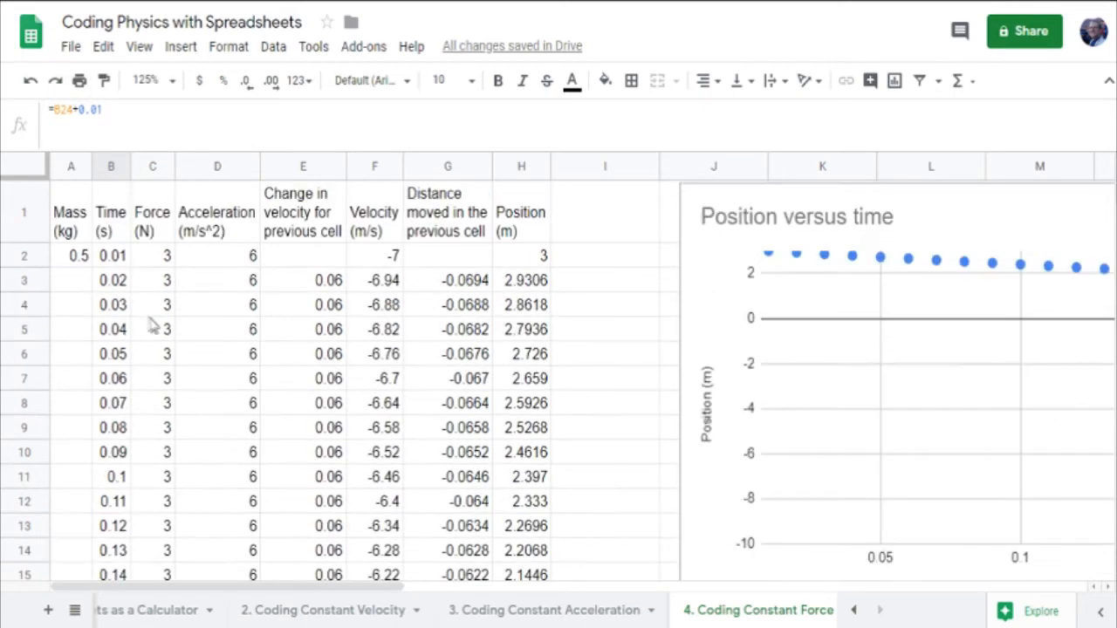
click(116, 224)
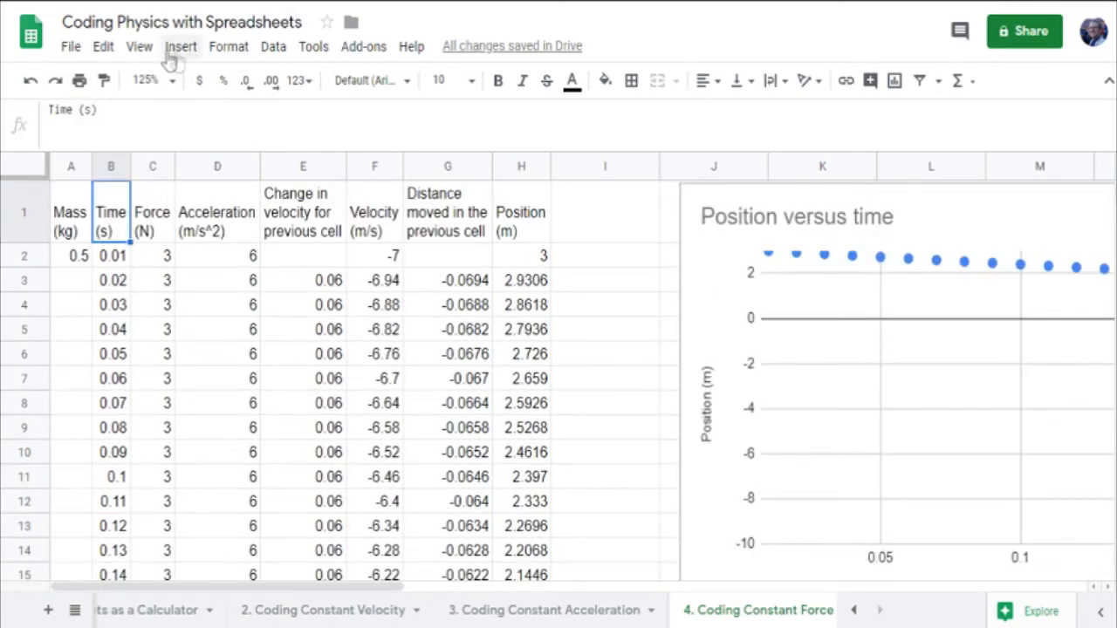
click(139, 47)
mouse_move(215, 82)
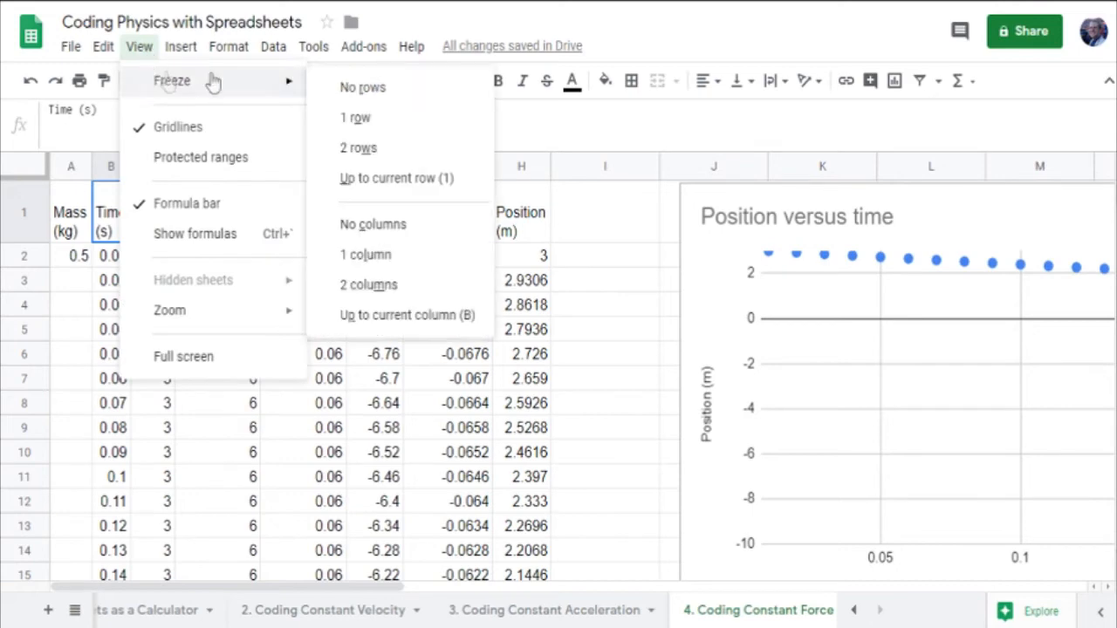
click(392, 131)
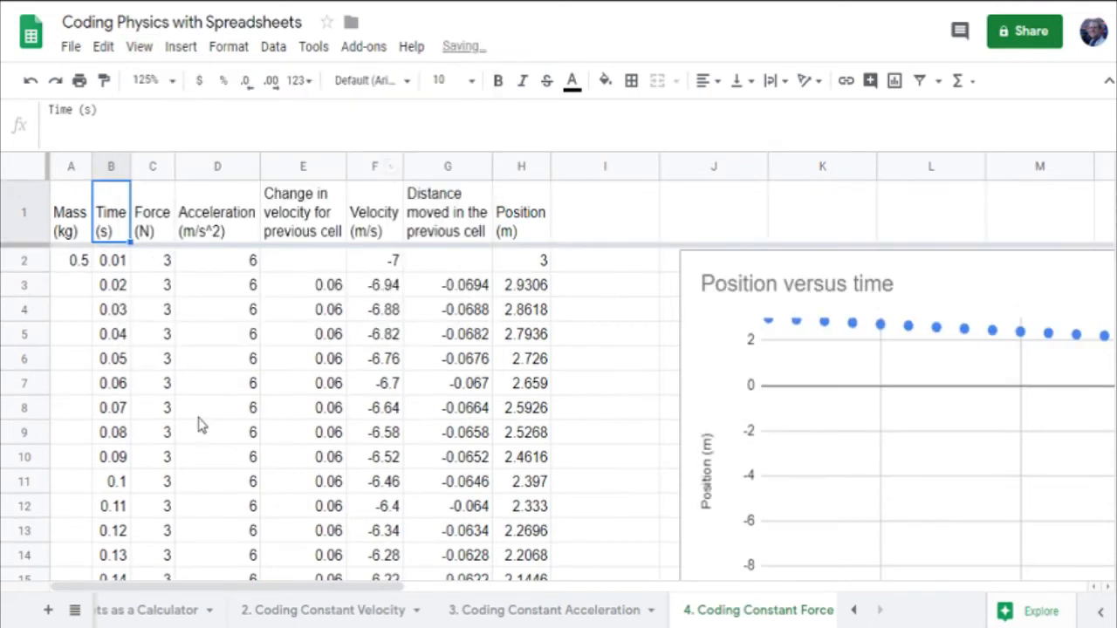
Check the last filled time in B29, and trace the Time column from B2 down to B21.
scroll(199, 425, down, 7)
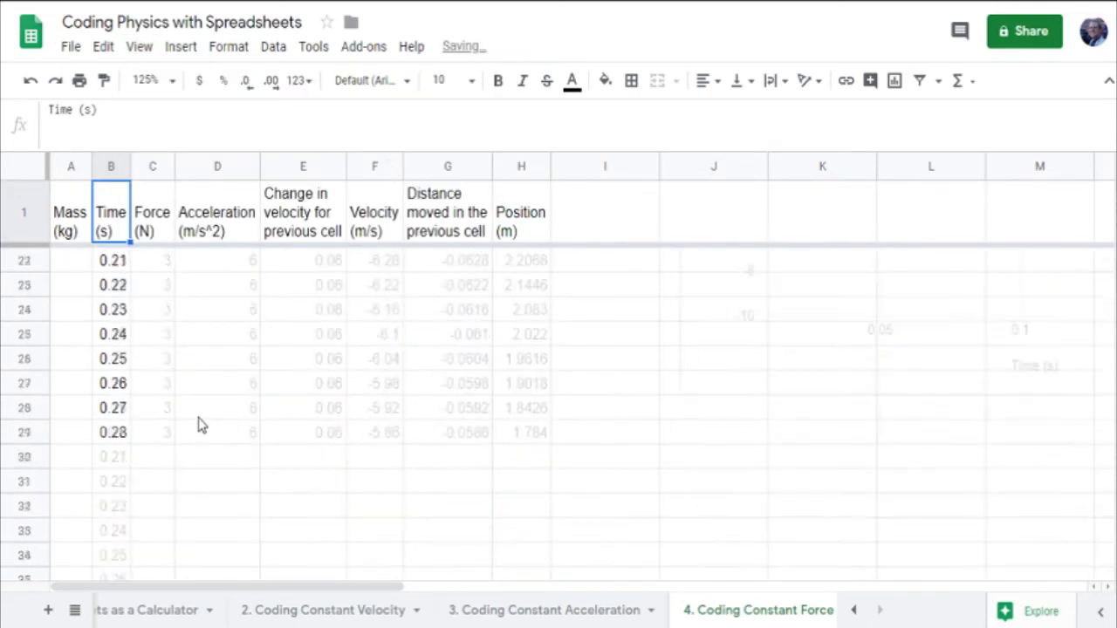
click(113, 436)
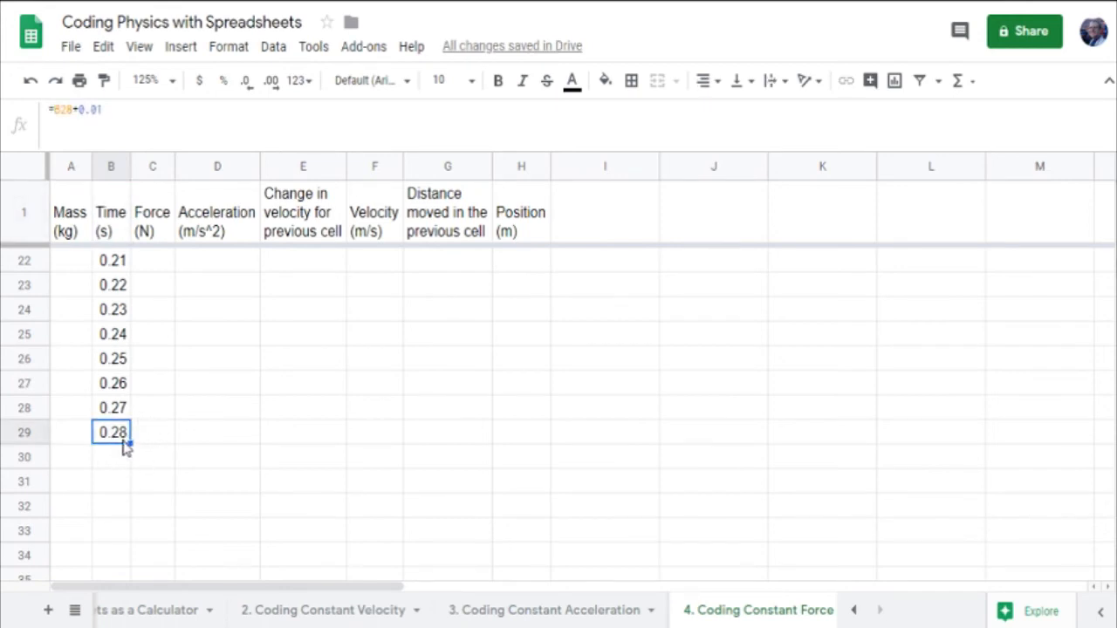
scroll(150, 412, up, 7)
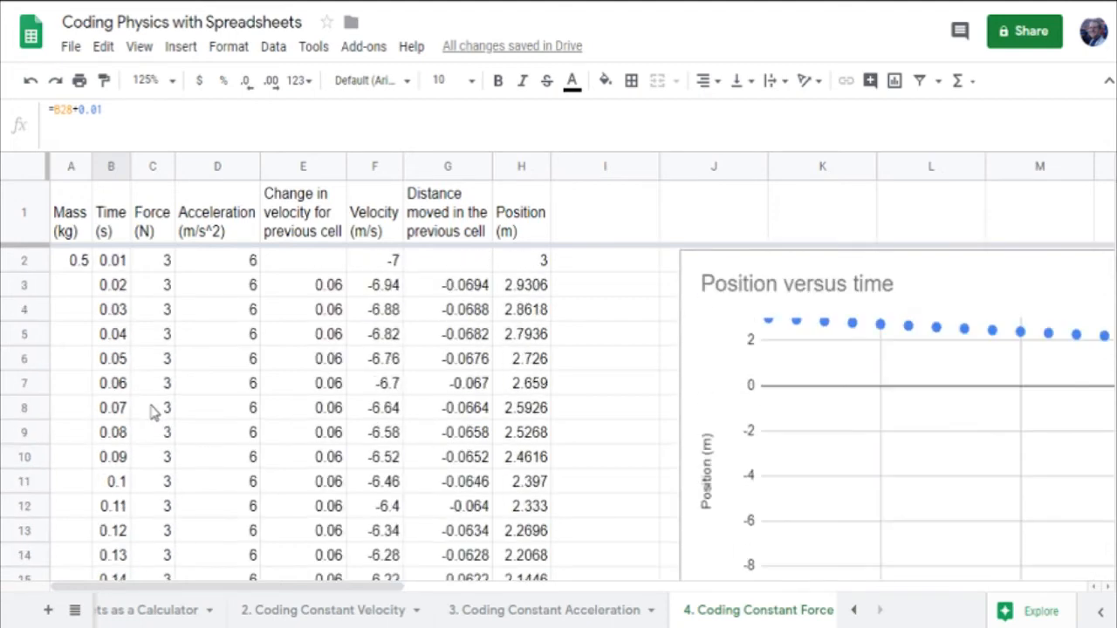
click(112, 269)
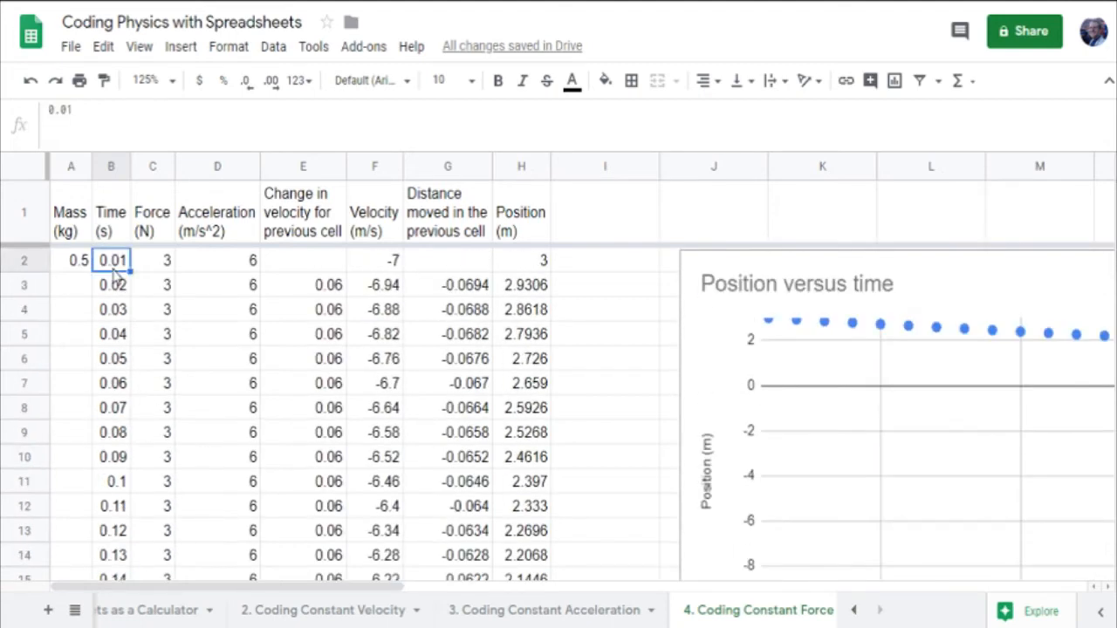
key(Down)
key(Down)
key(Down)
key(Down)
key(Down)
key(Down)
key(Down)
key(Down)
key(Down)
key(Down)
key(Down)
key(Down)
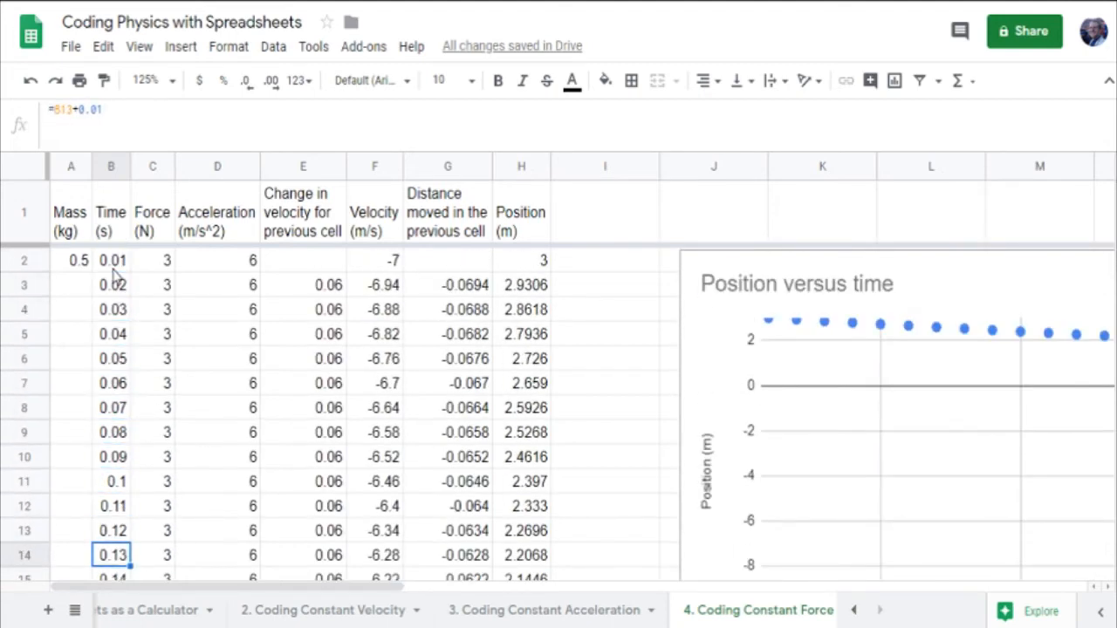
key(Down)
key(Down)
key(Down)
key(Down)
key(Down)
key(Down)
key(Down)
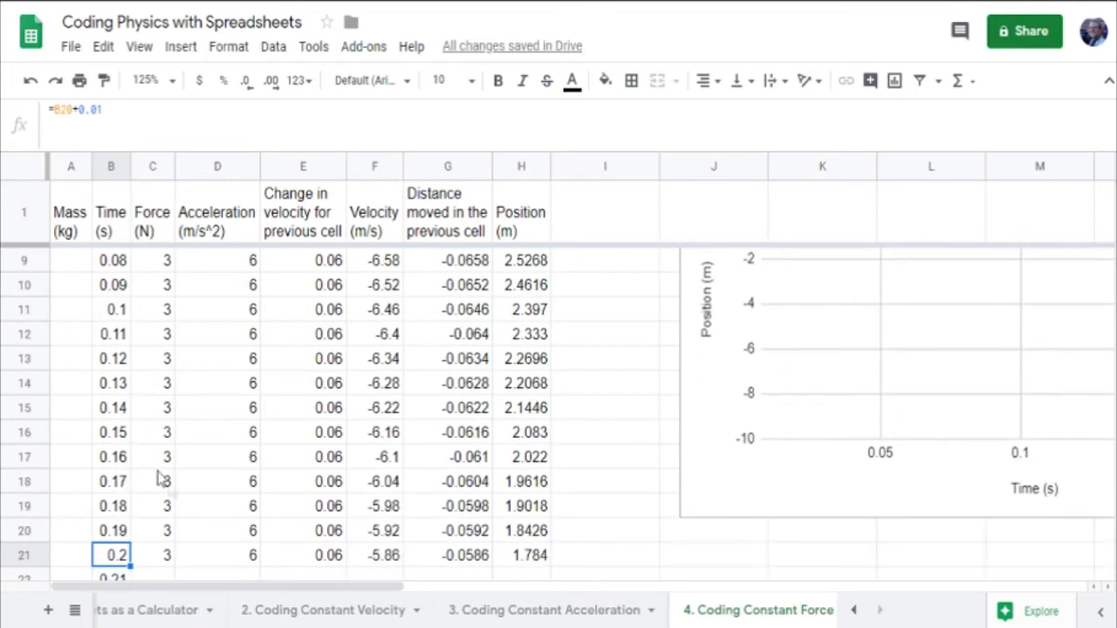
Fill the formulas of B21:H21 down through row 209.
scroll(151, 468, down, 3)
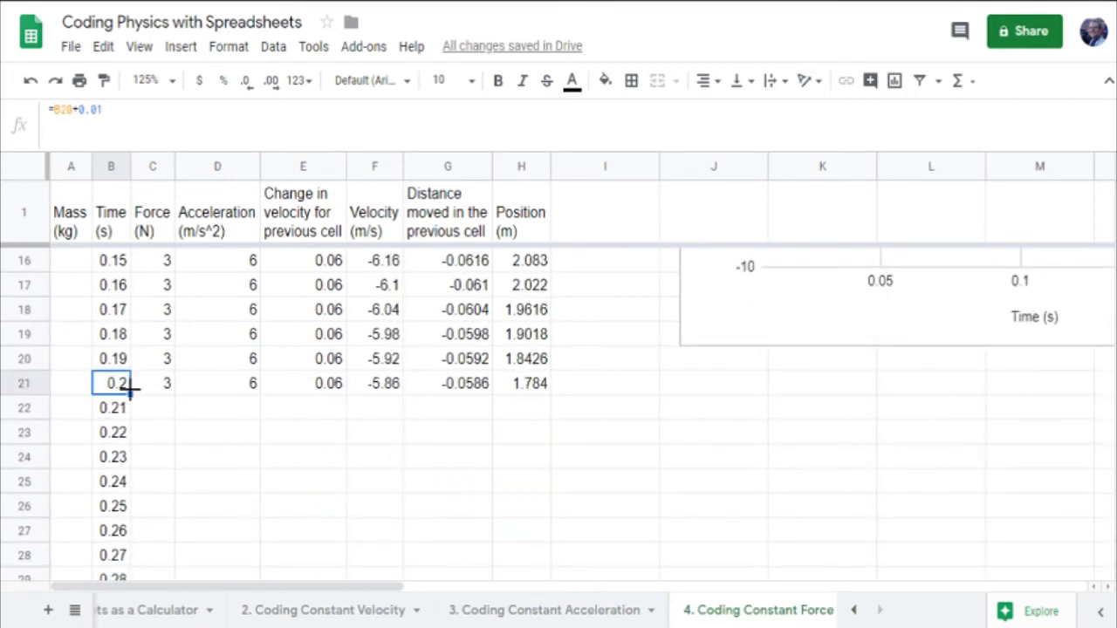
shift+click(540, 389)
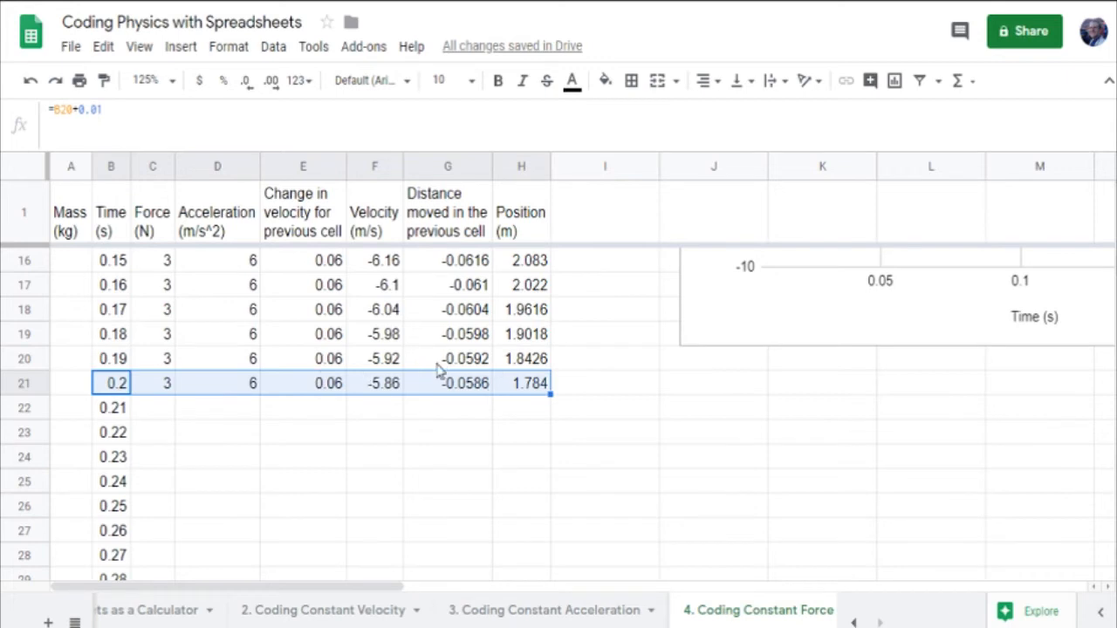
scroll(544, 481, down, 1)
drag(551, 346, 536, 548)
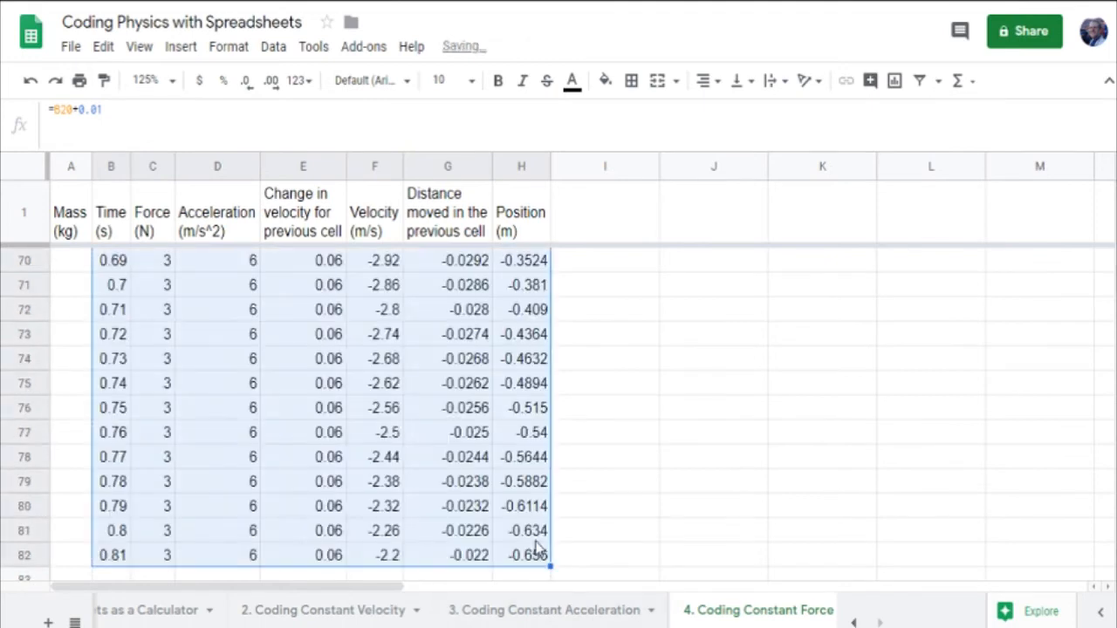
scroll(551, 524, down, 2)
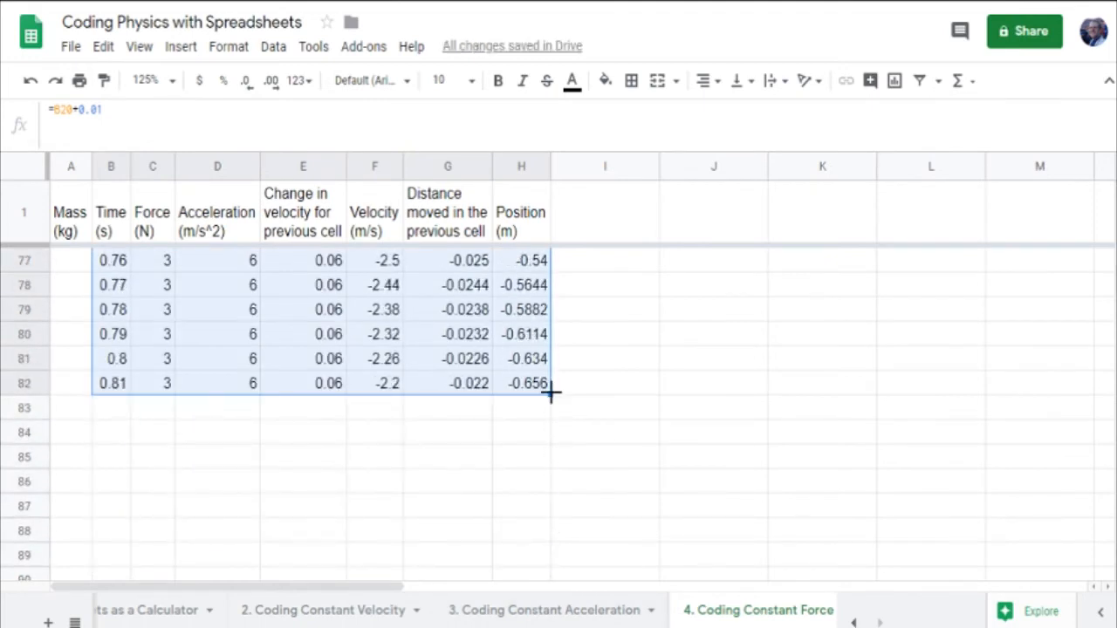
drag(551, 394, 524, 402)
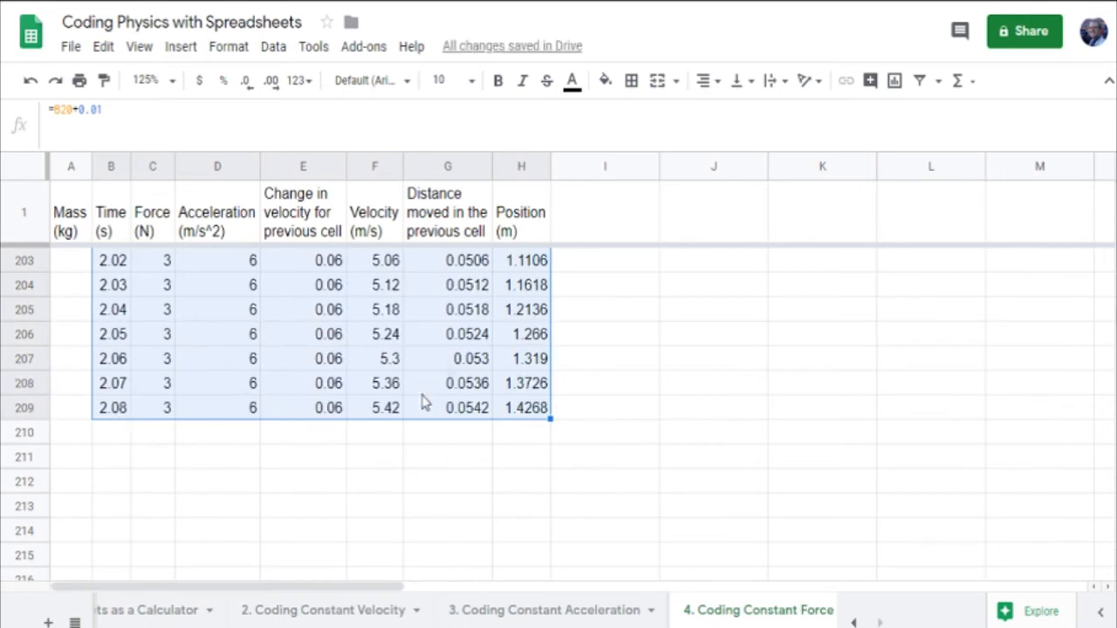
Examine the position, distance and velocity formulas in H205, G205 and F205 and the cells they reference.
click(521, 408)
key(Up)
key(Up)
key(Up)
key(Up)
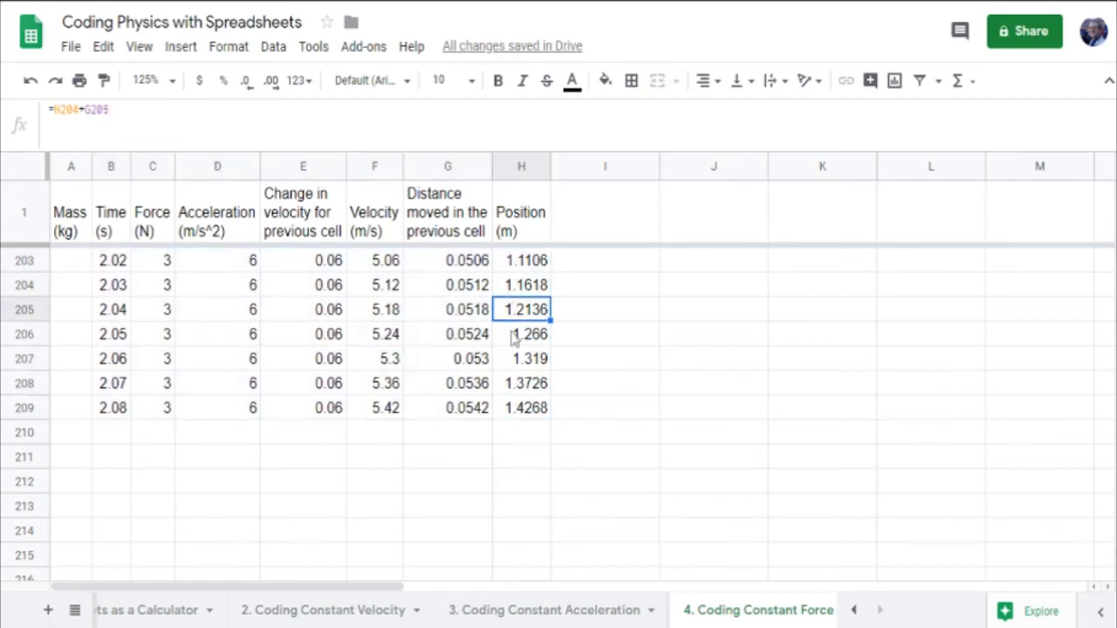
click(472, 114)
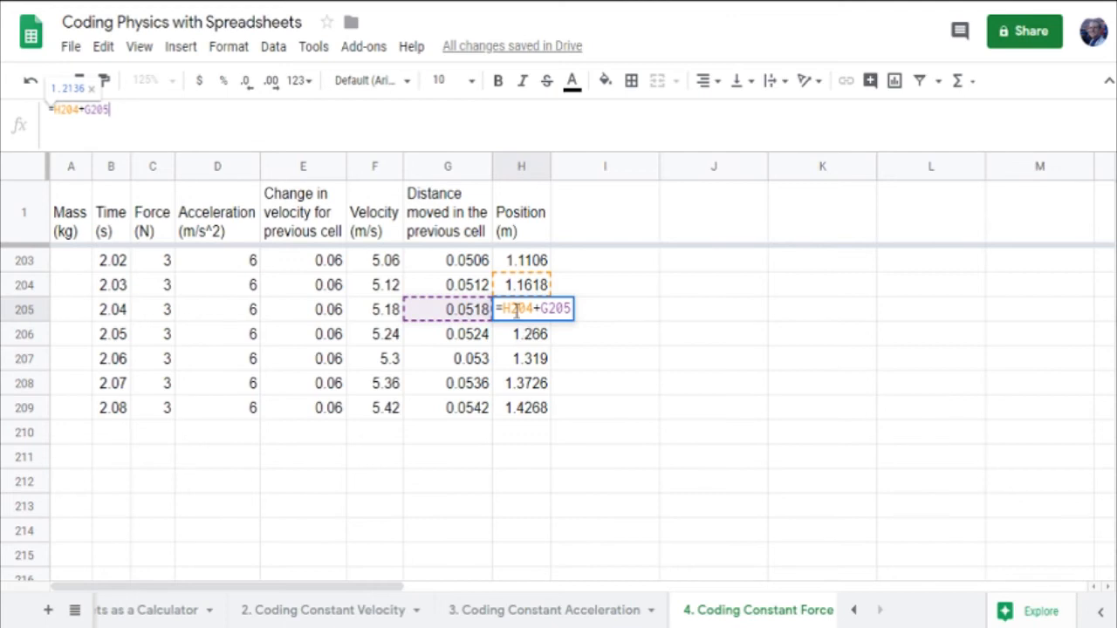
click(439, 301)
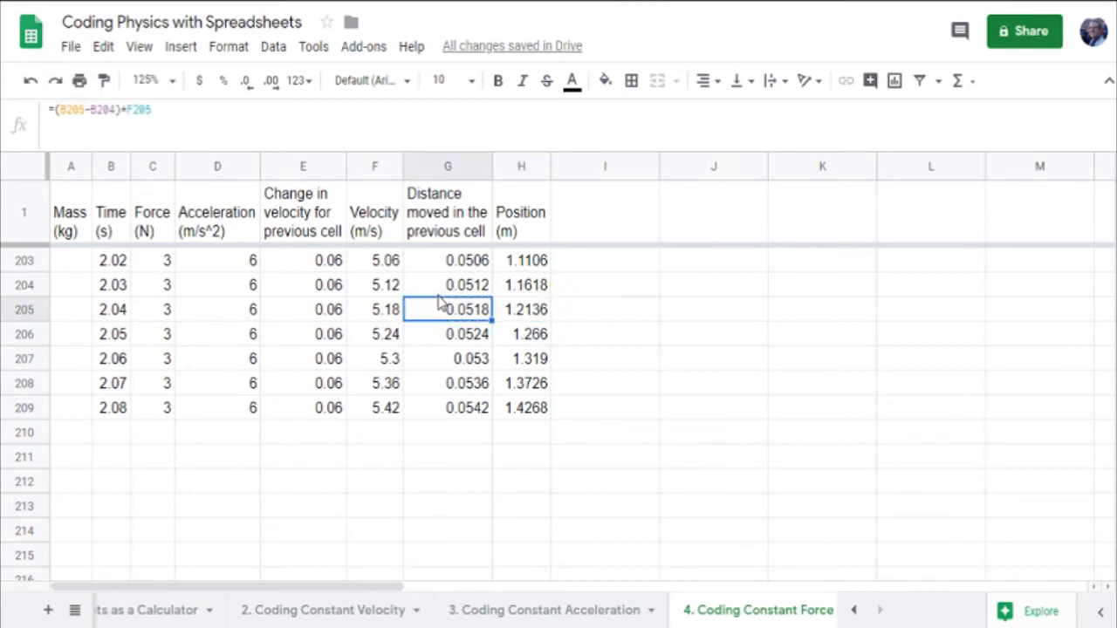
click(444, 137)
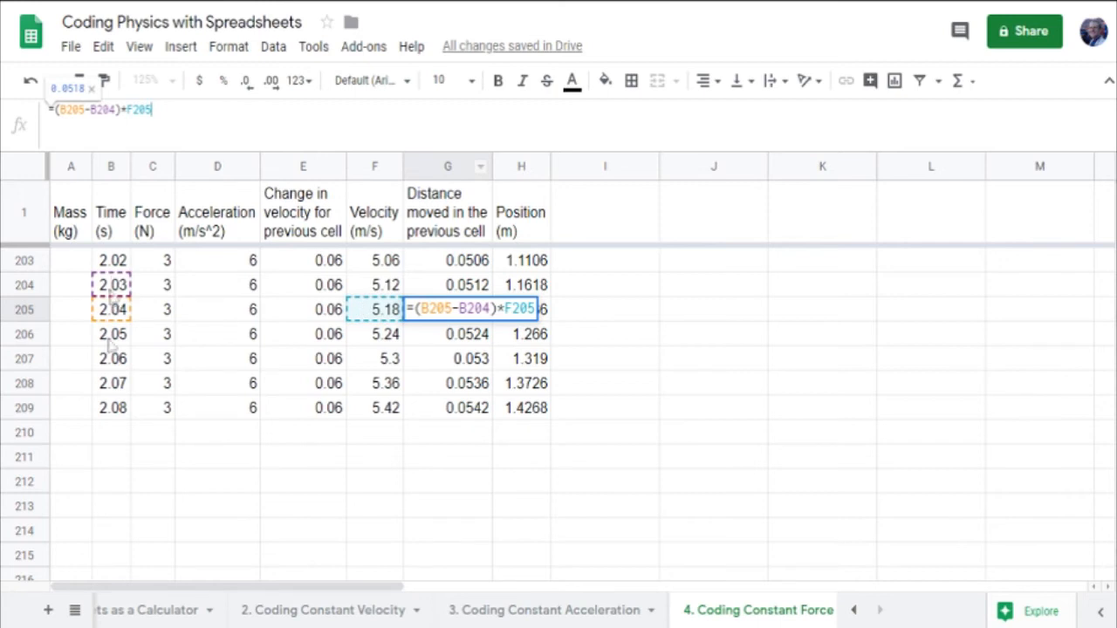
click(373, 311)
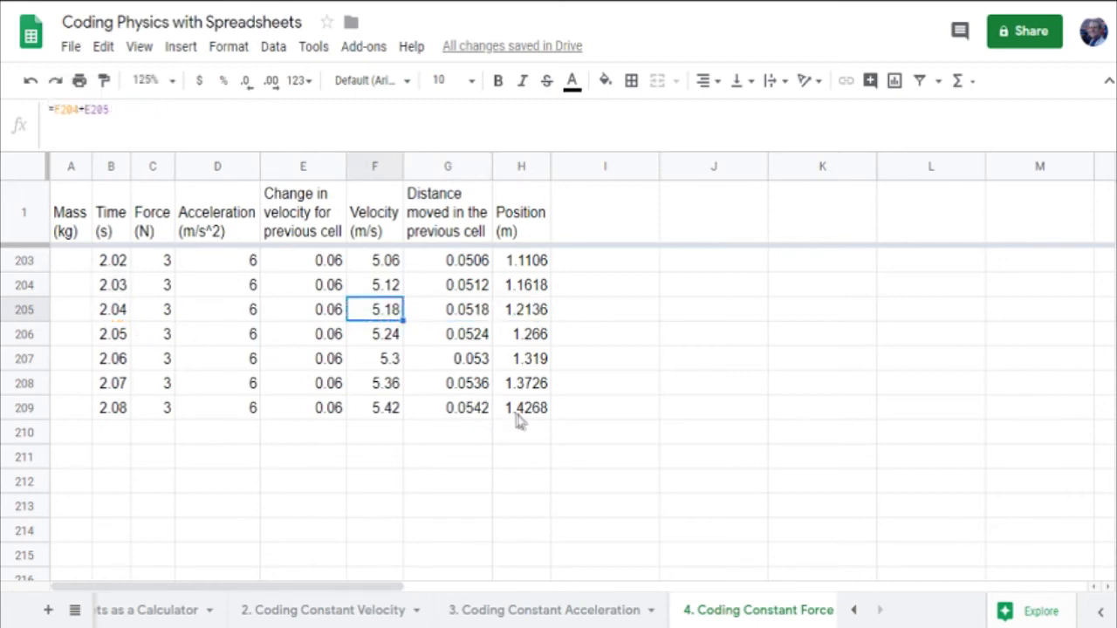
Extend the X-axis data range of the Position versus time chart to B2:B201.
scroll(518, 421, up, 20)
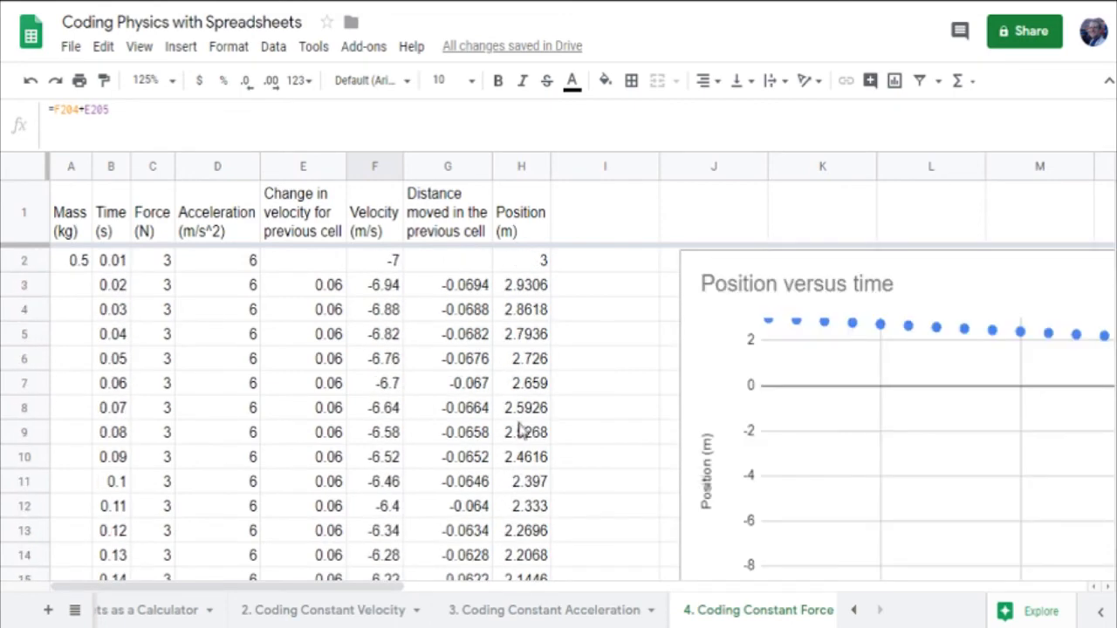
drag(361, 586, 502, 620)
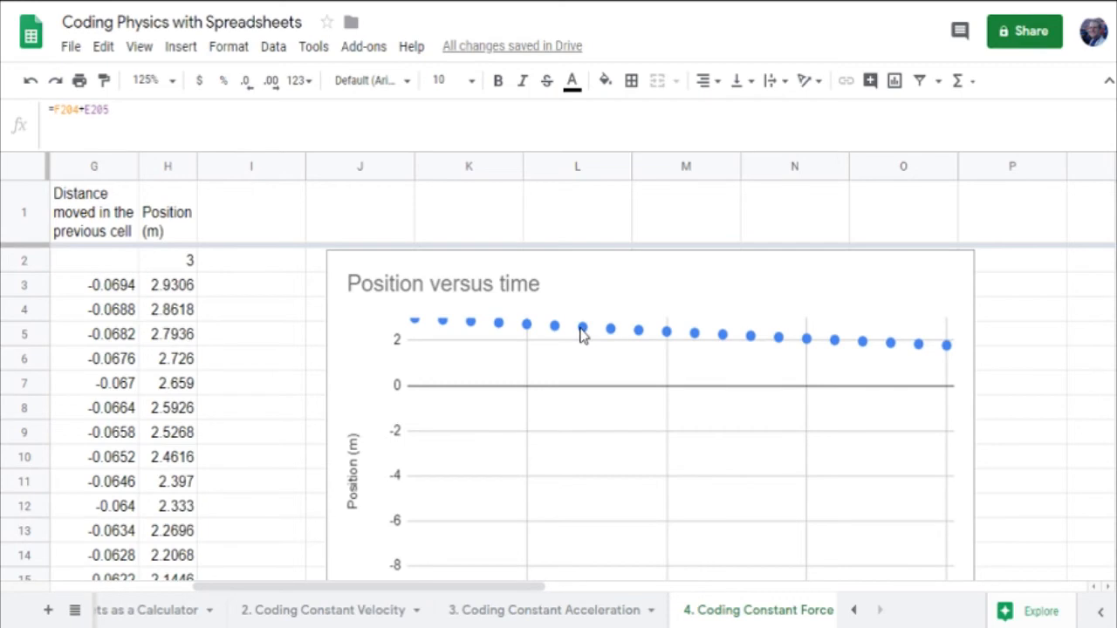
click(583, 337)
right_click(587, 334)
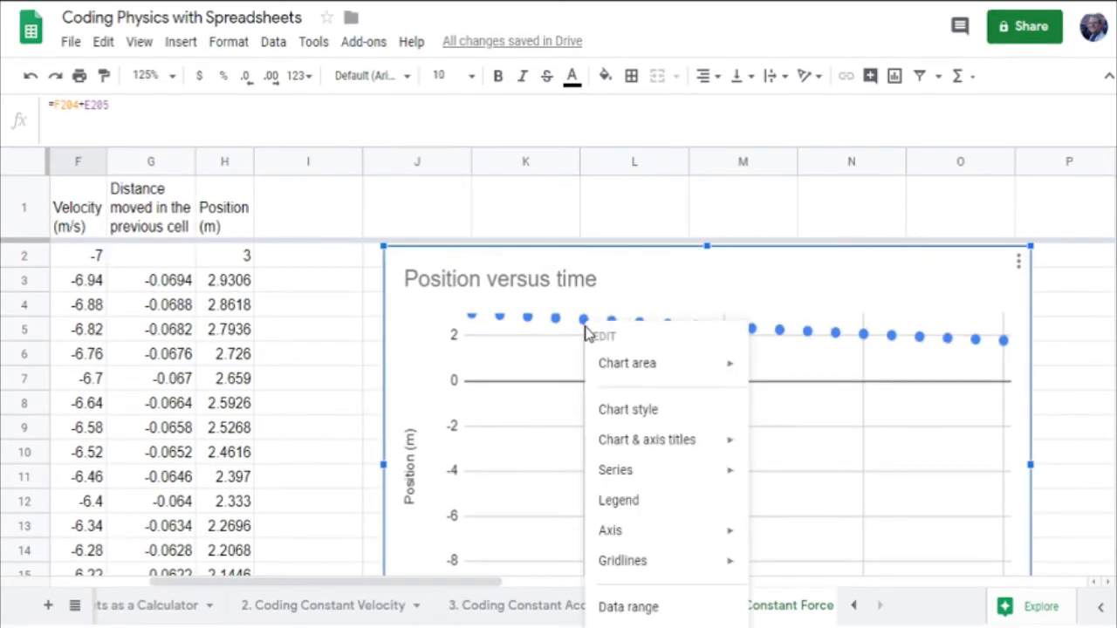
click(618, 611)
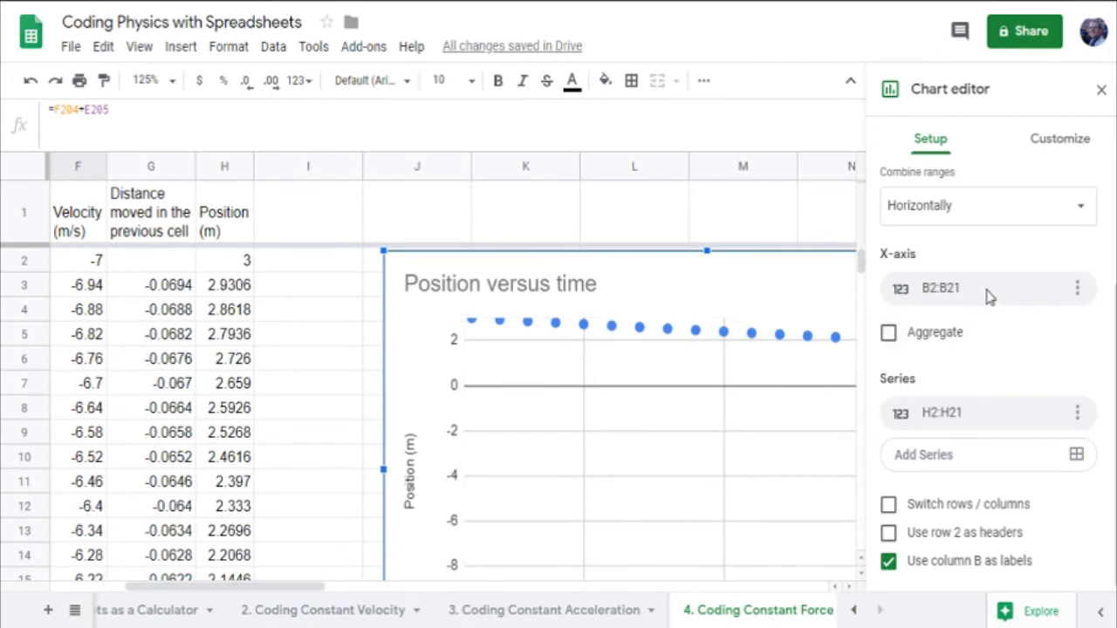
click(1077, 289)
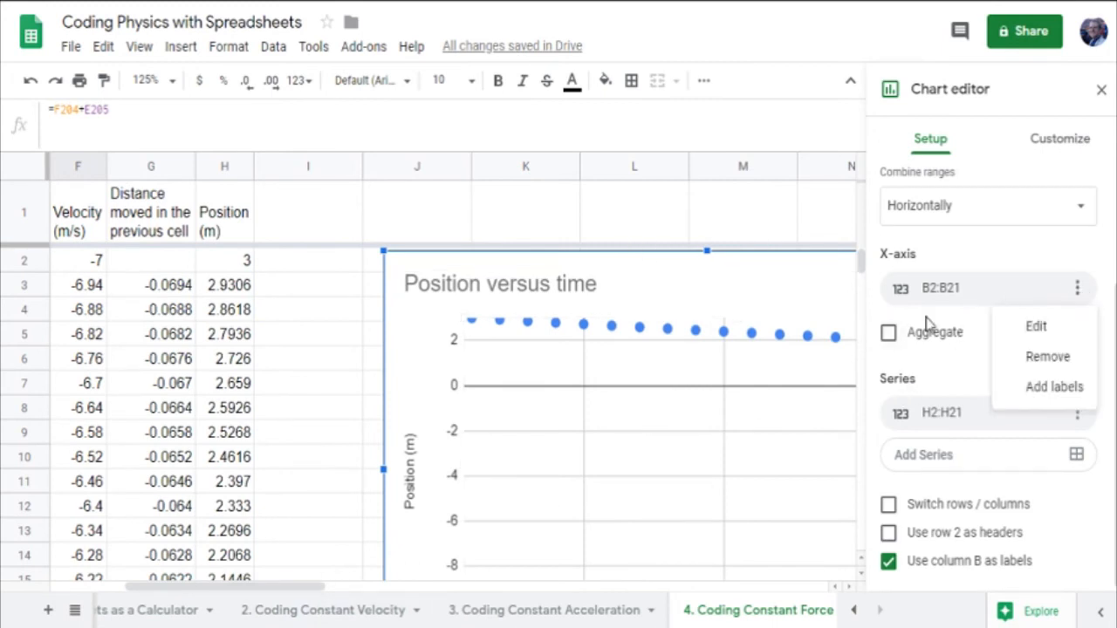
click(1047, 325)
click(515, 304)
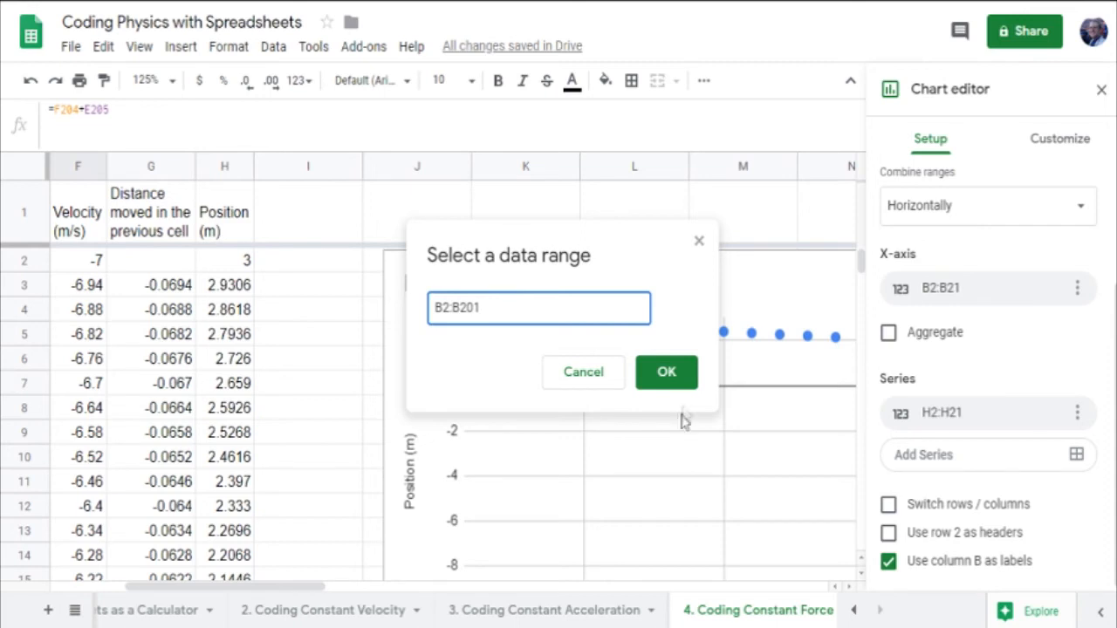
click(670, 374)
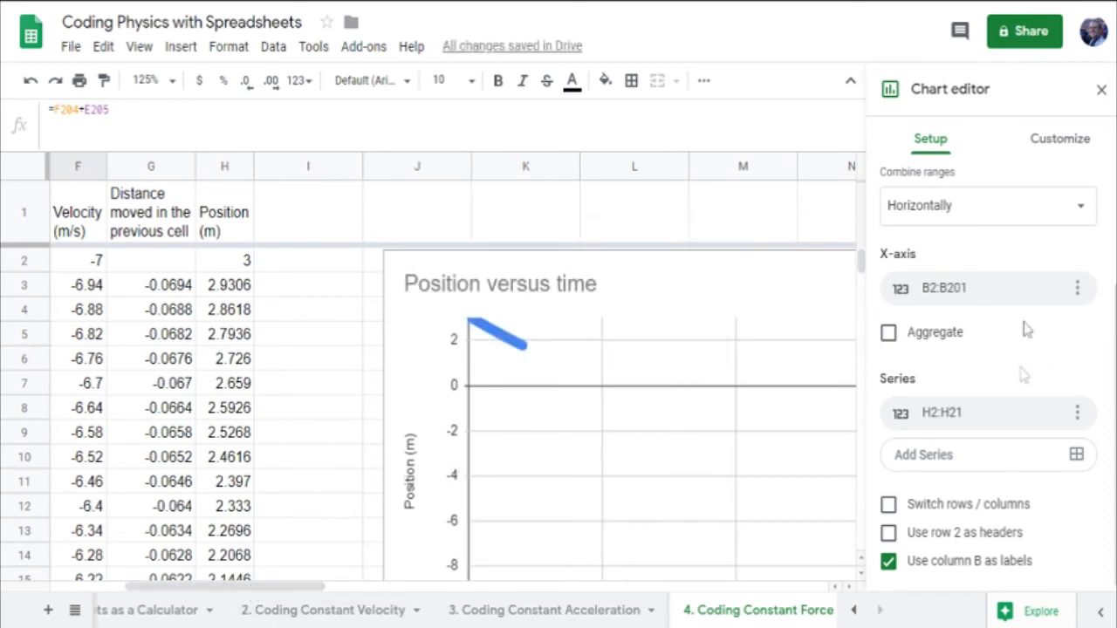
Extend the chart's position series to H2:H201 and close the chart editor.
click(1078, 411)
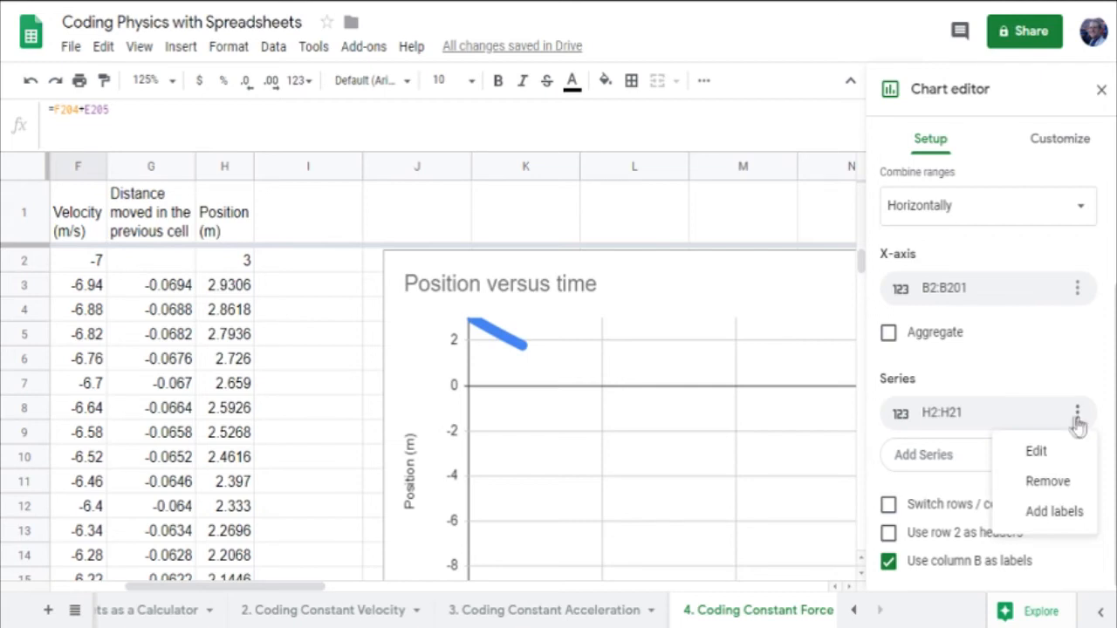
click(1038, 452)
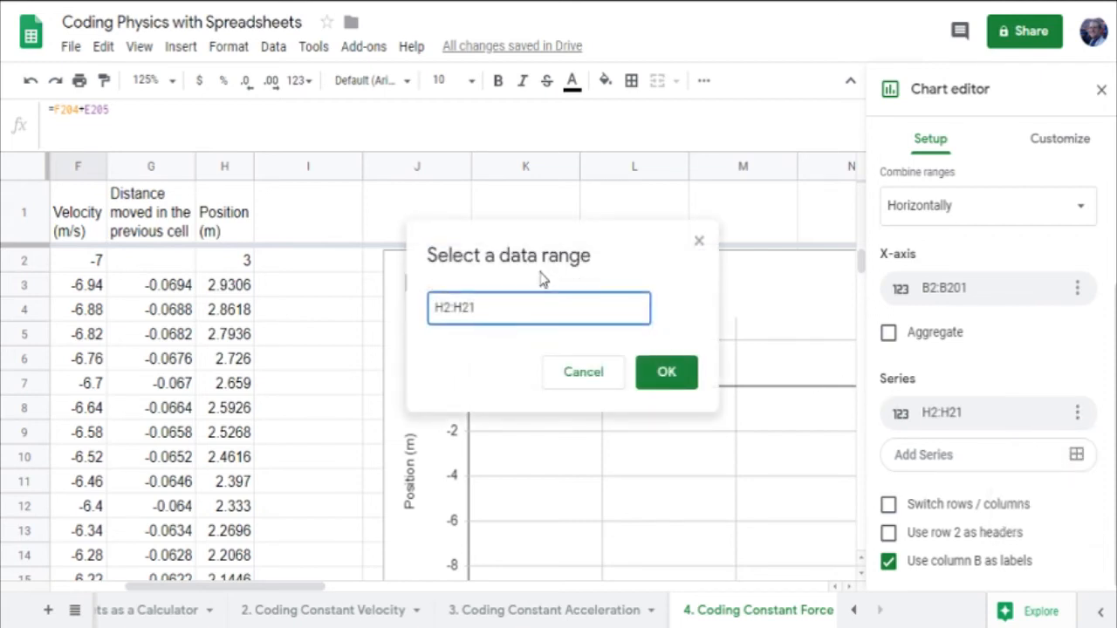
key(Return)
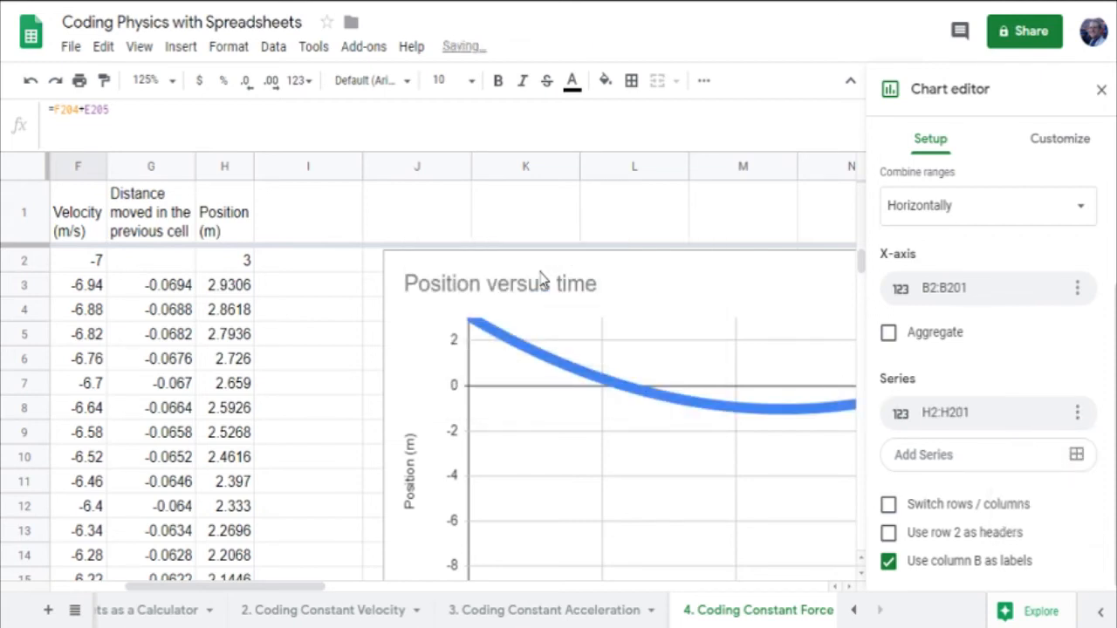
click(1103, 91)
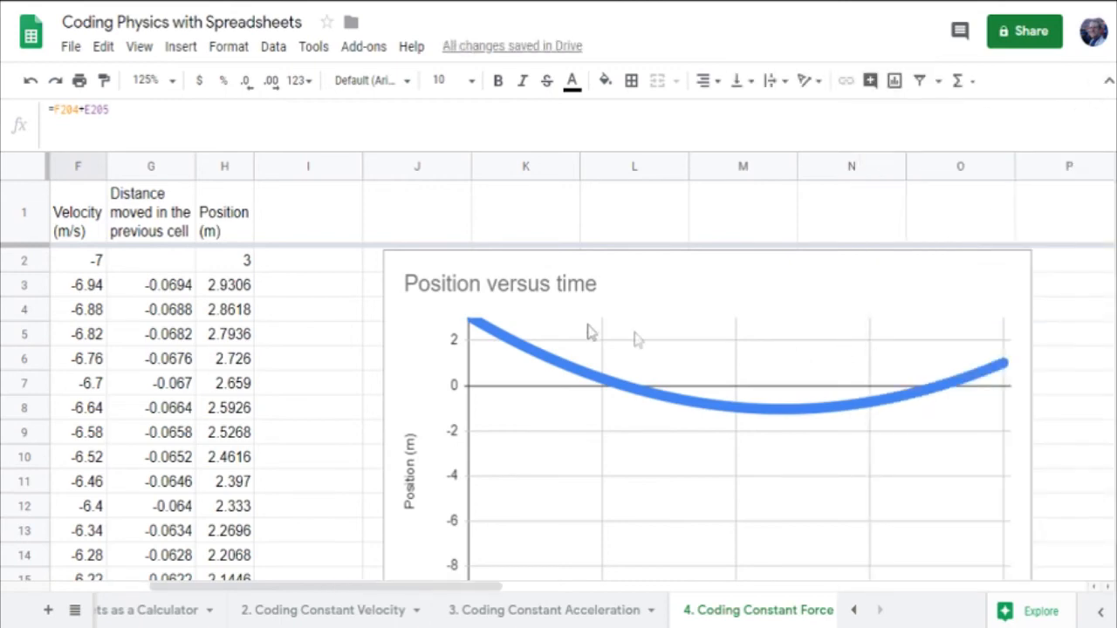
Examine the Position versus time curve and the time formulas in column B from row 2 down to the last filled row.
scroll(693, 479, down, 3)
scroll(873, 379, up, 2)
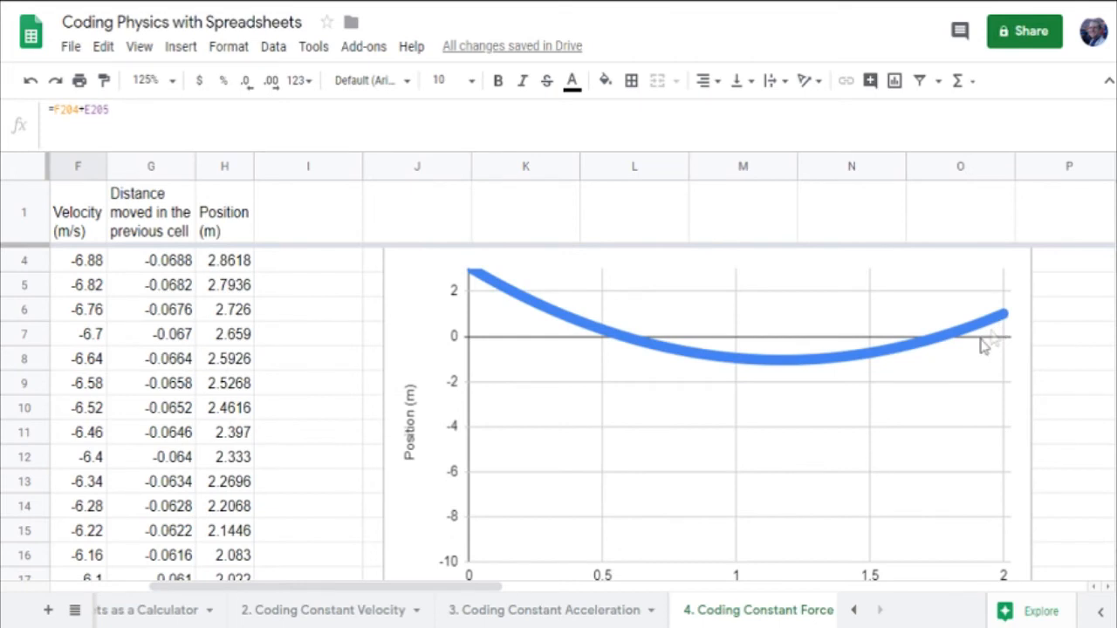
scroll(735, 470, up, 1)
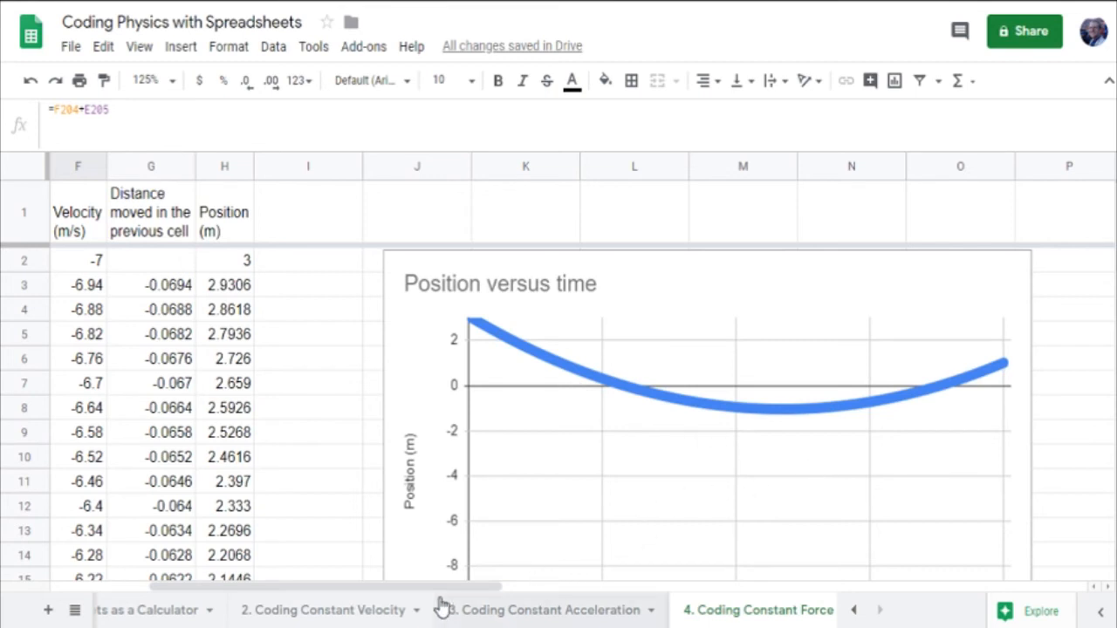
drag(448, 586, 287, 602)
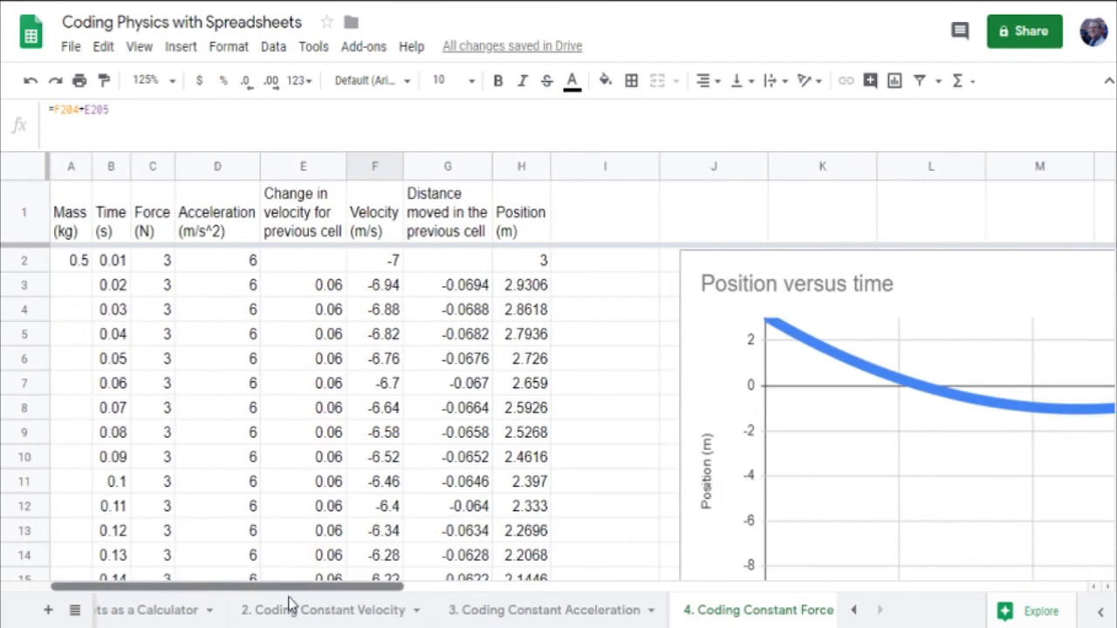
click(103, 266)
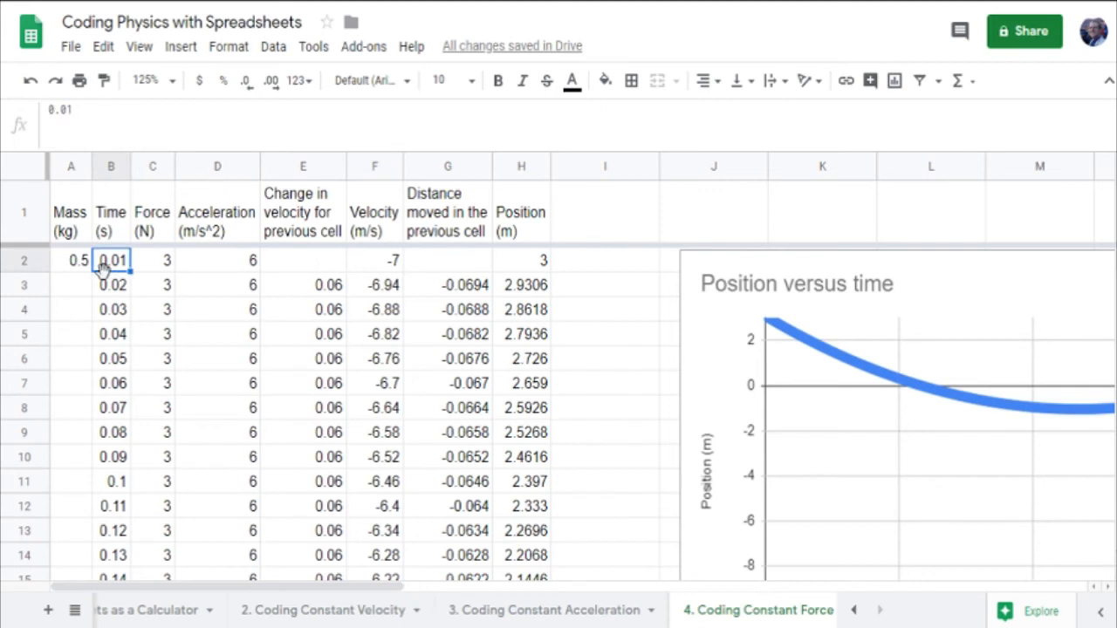
key(Down)
key(Down)
key(Down)
key(Down)
key(Down)
key(Down)
key(Down)
key(Down)
key(Down)
key(Down)
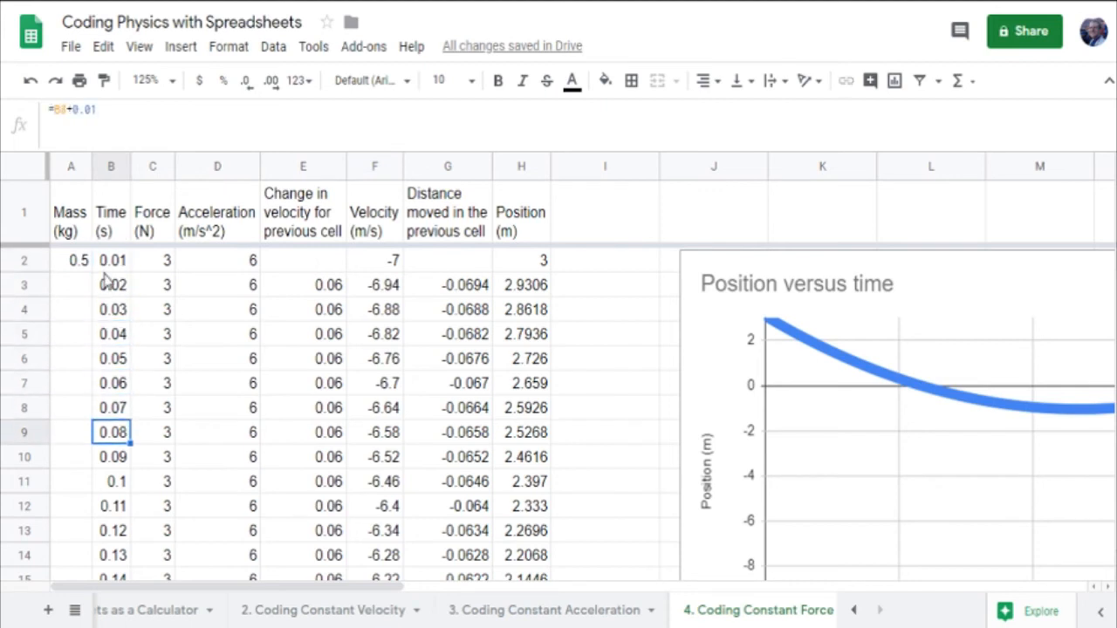
key(Down)
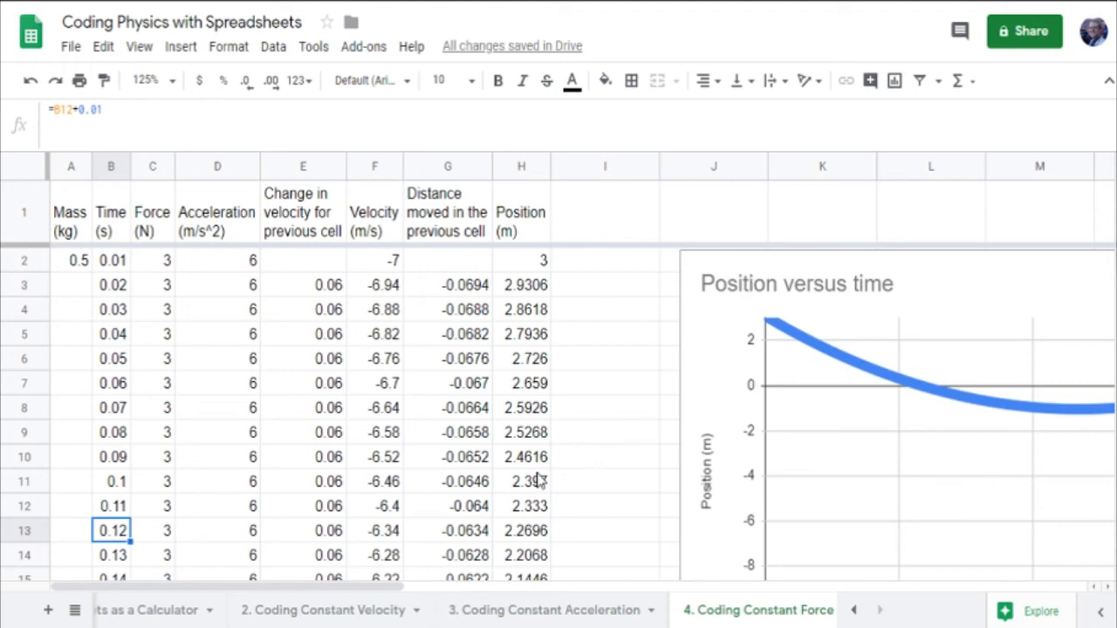
key(Down)
key(Down)
key(Down)
key(Down)
key(Down)
key(Down)
key(Down)
key(Down)
key(Down)
key(Down)
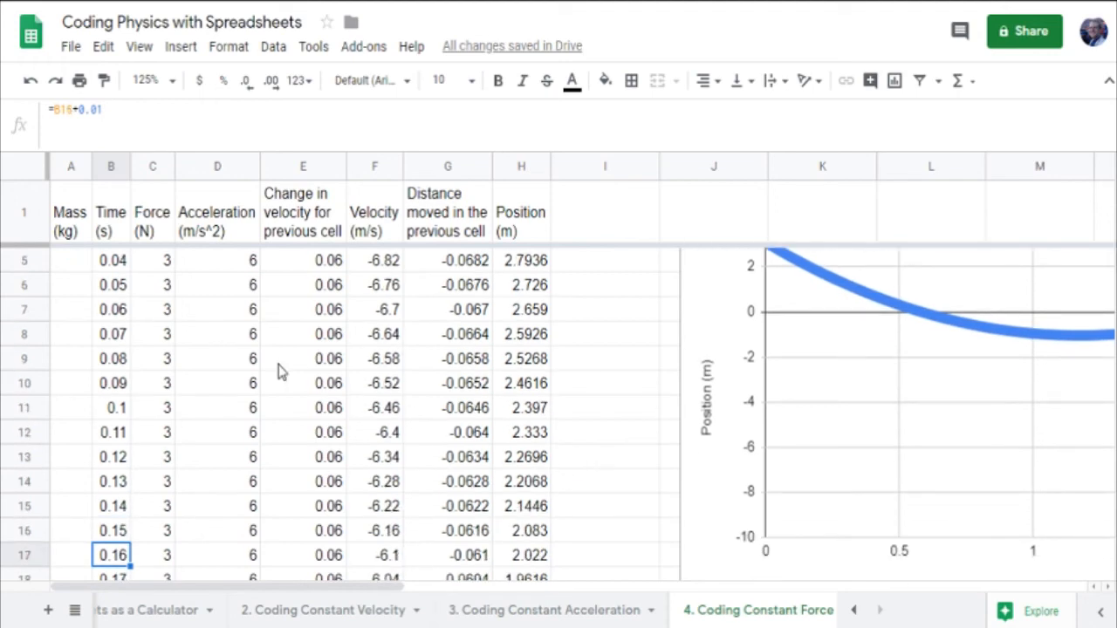
key(Down)
key(Down)
key(Down)
key(Down)
key(Down)
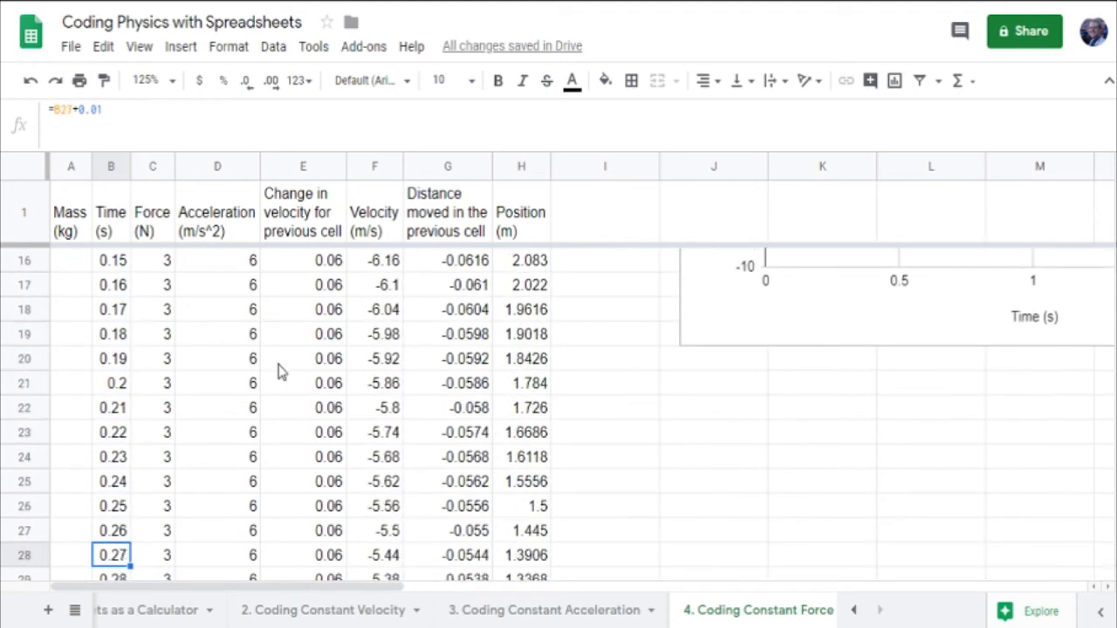
key(ctrl+Down)
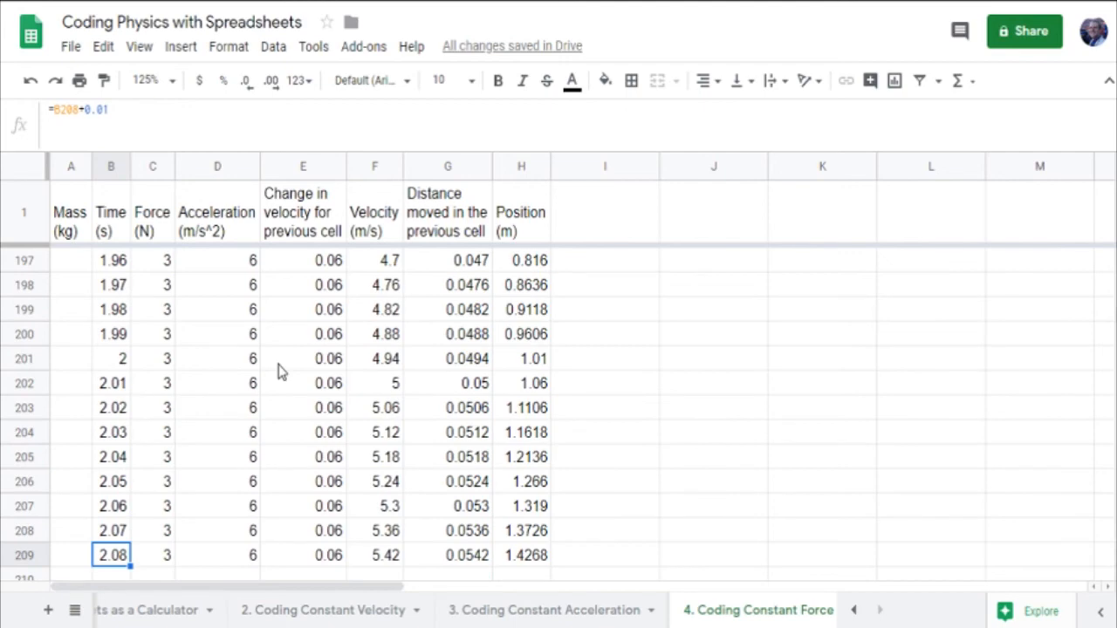
key(ctrl+Up)
key(Down)
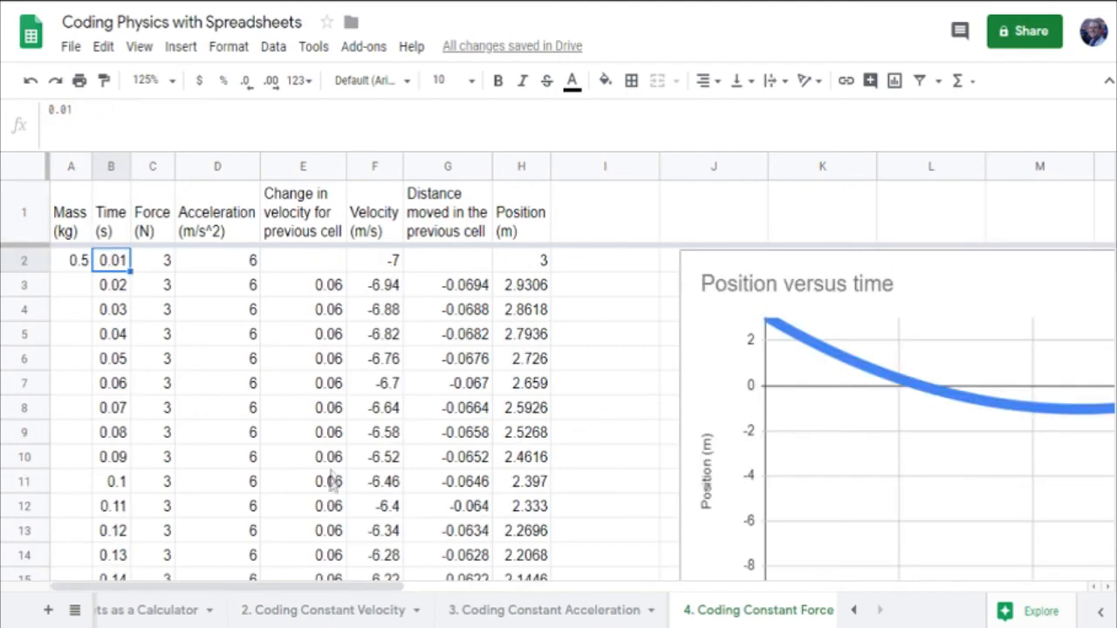
drag(339, 593, 471, 617)
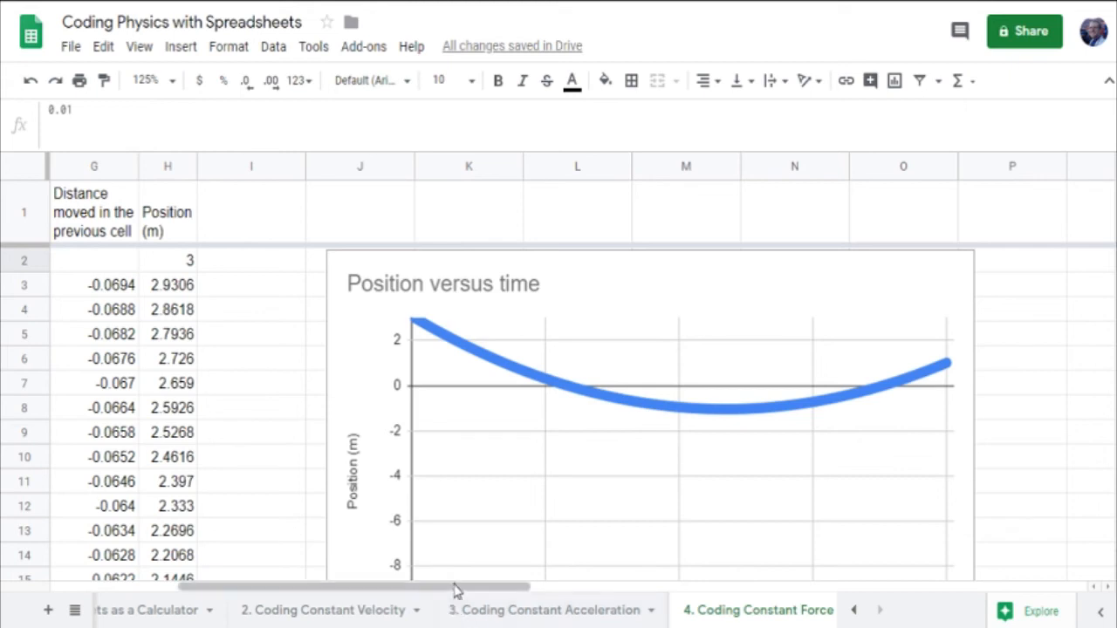
drag(451, 594, 512, 597)
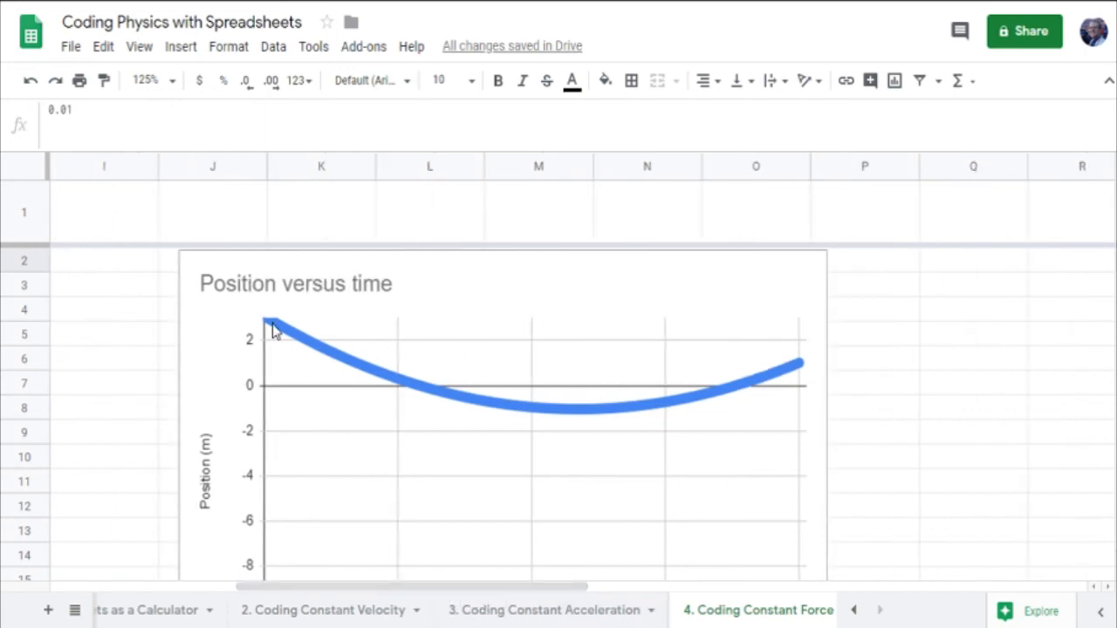
drag(544, 594, 342, 606)
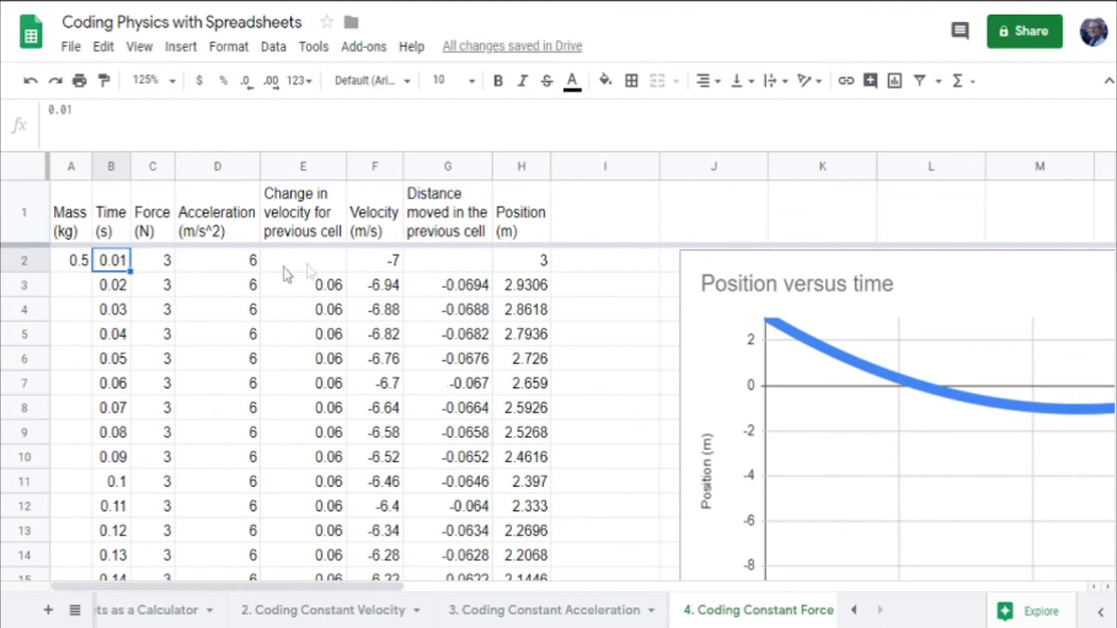
Set the initial velocity in F2 to 0 m/s.
click(375, 261)
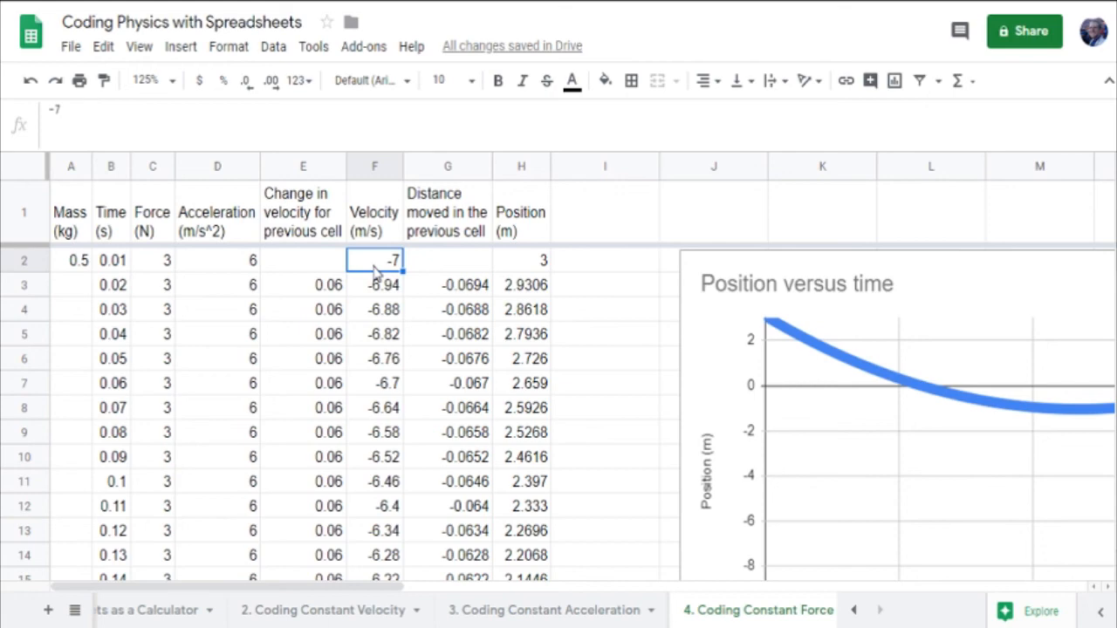
text(0)
key(Return)
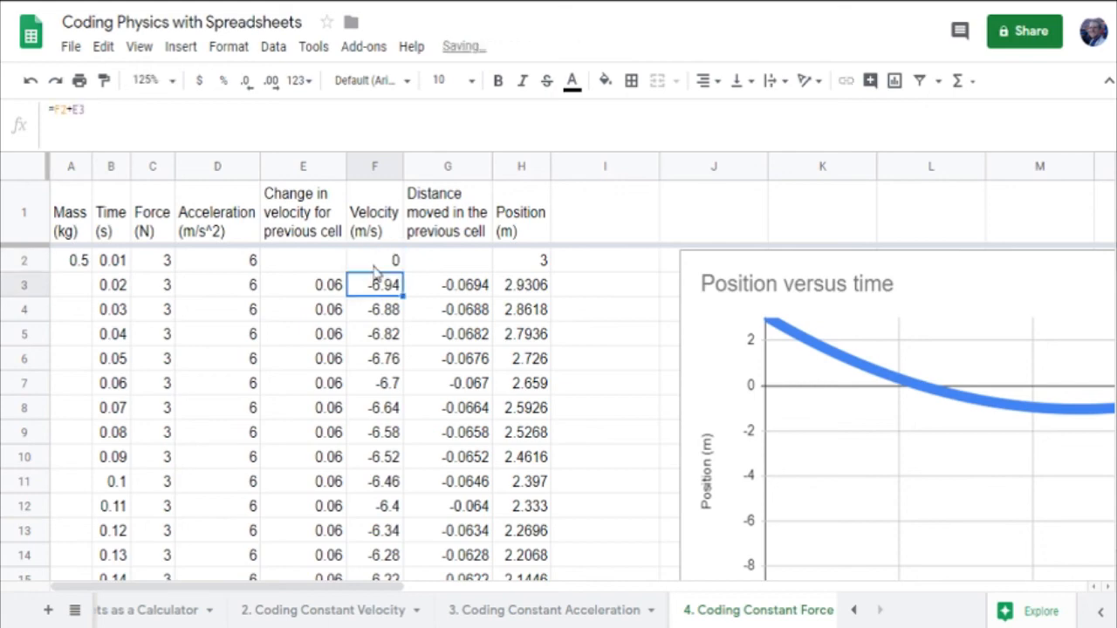
Clear the minimum and maximum bounds of the Position versus time chart's vertical axis and close the chart editor.
double_click(754, 353)
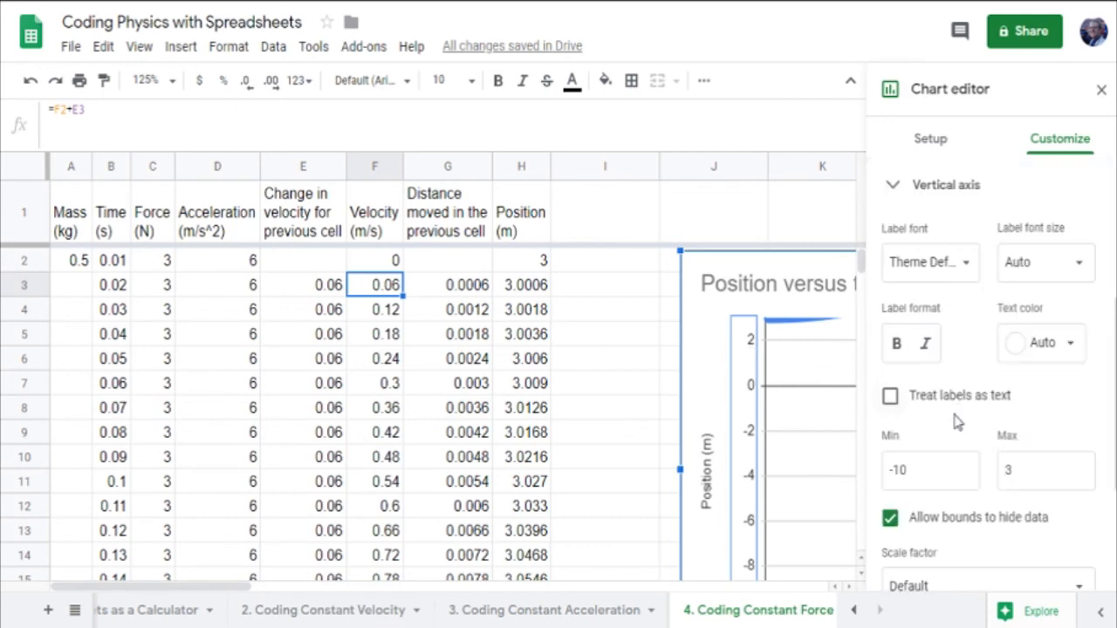
scroll(952, 428, down, 1)
double_click(919, 384)
key(BackSpace)
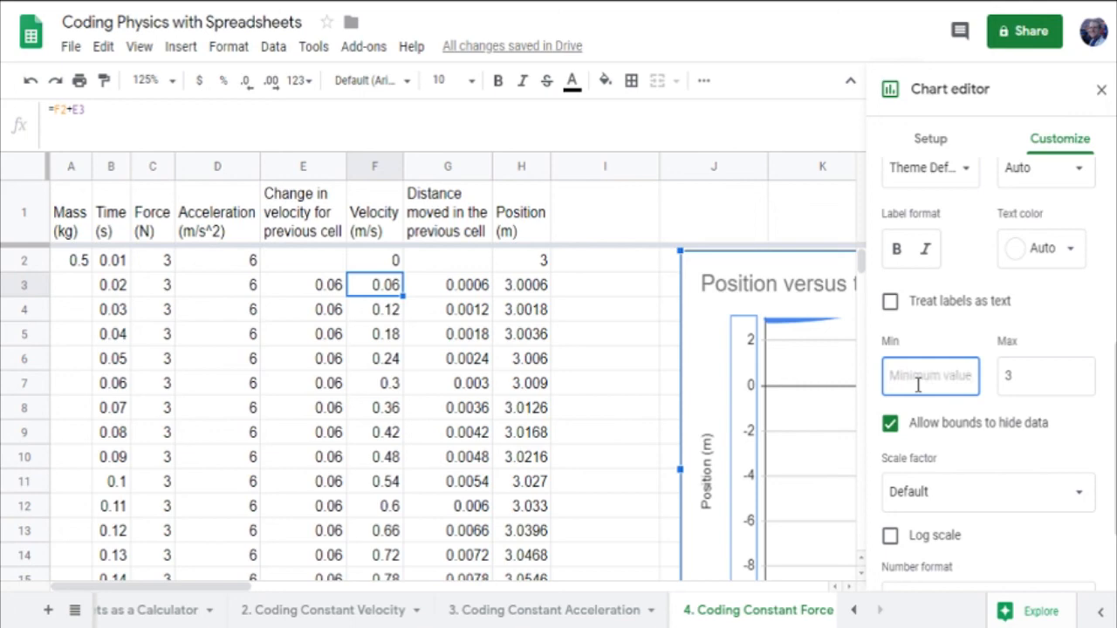
key(Tab)
key(BackSpace)
key(Tab)
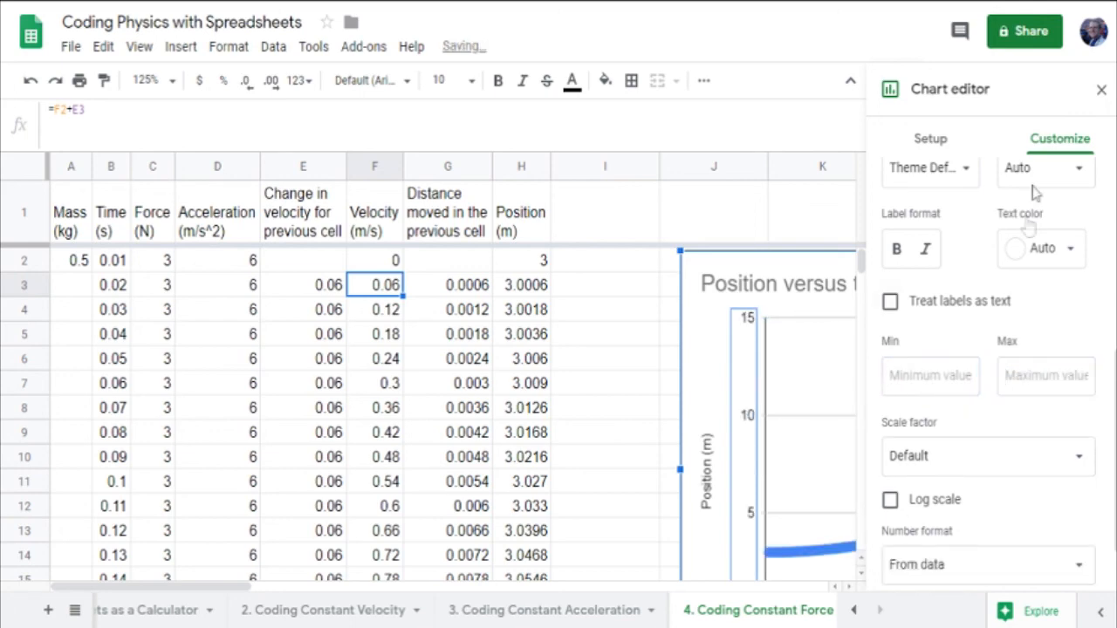
click(1099, 91)
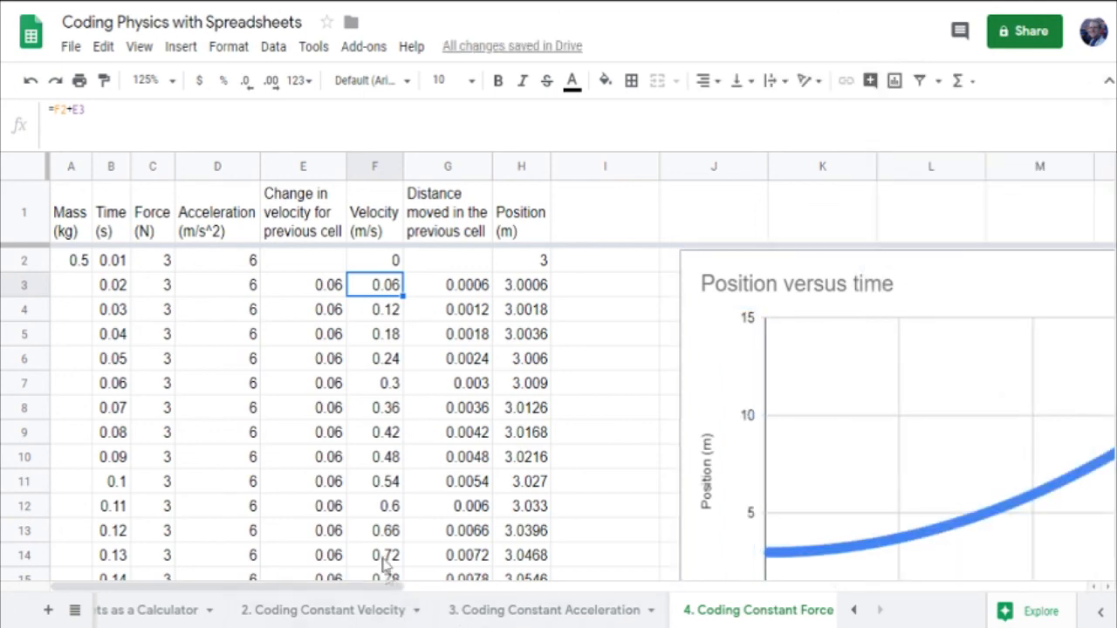
Set the initial velocity in F2 to 5 m/s and inspect the resulting Position versus time curve.
drag(381, 594, 479, 597)
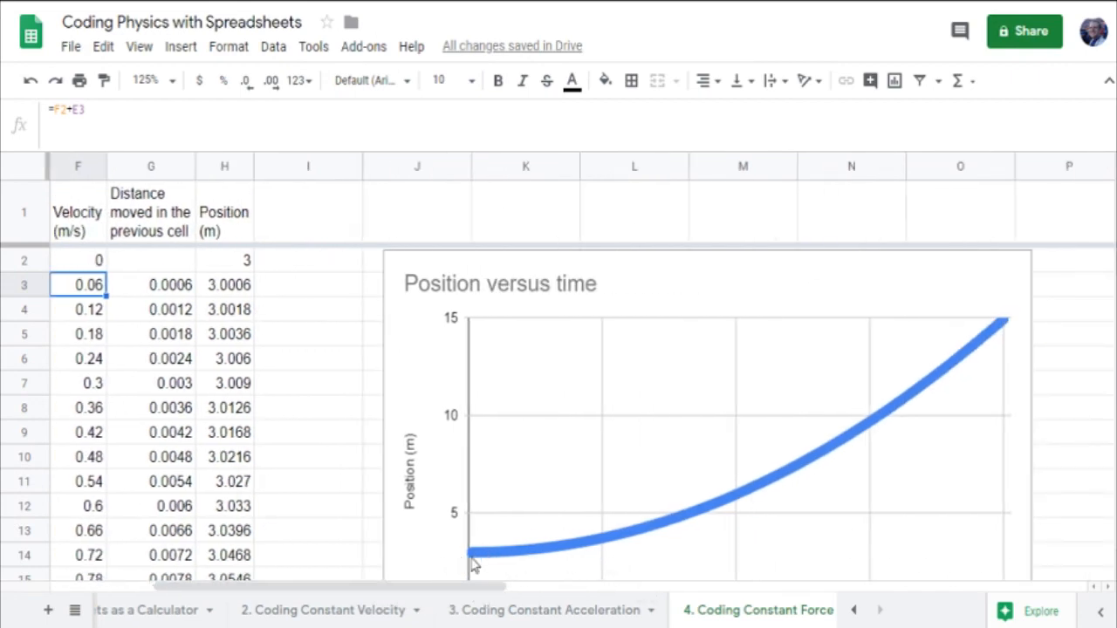
scroll(475, 563, down, 1)
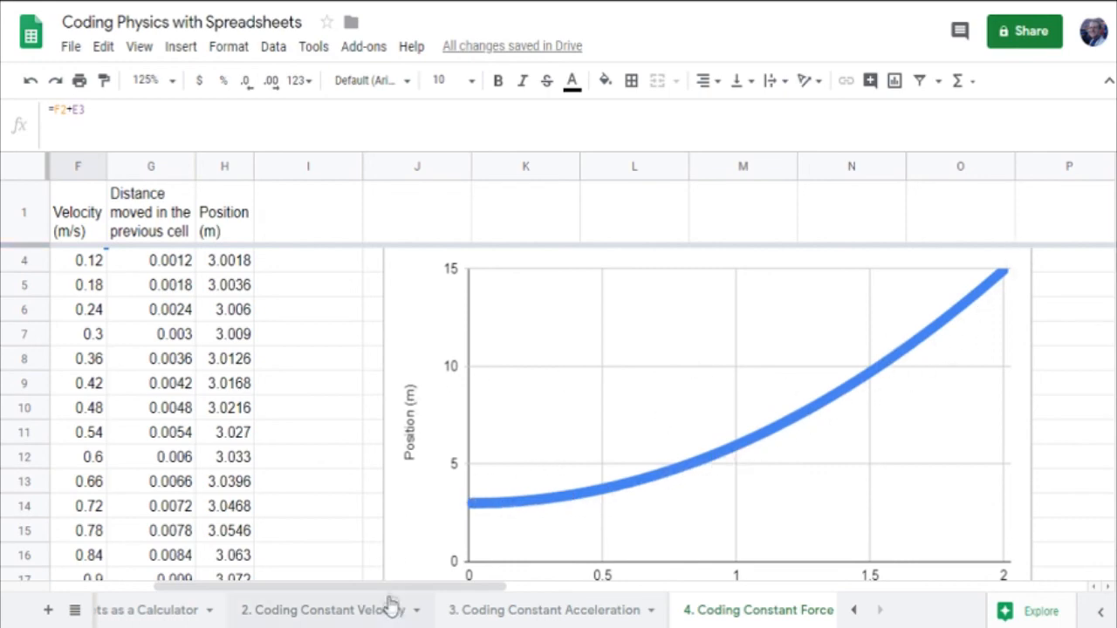
drag(387, 589, 298, 578)
scroll(290, 457, up, 1)
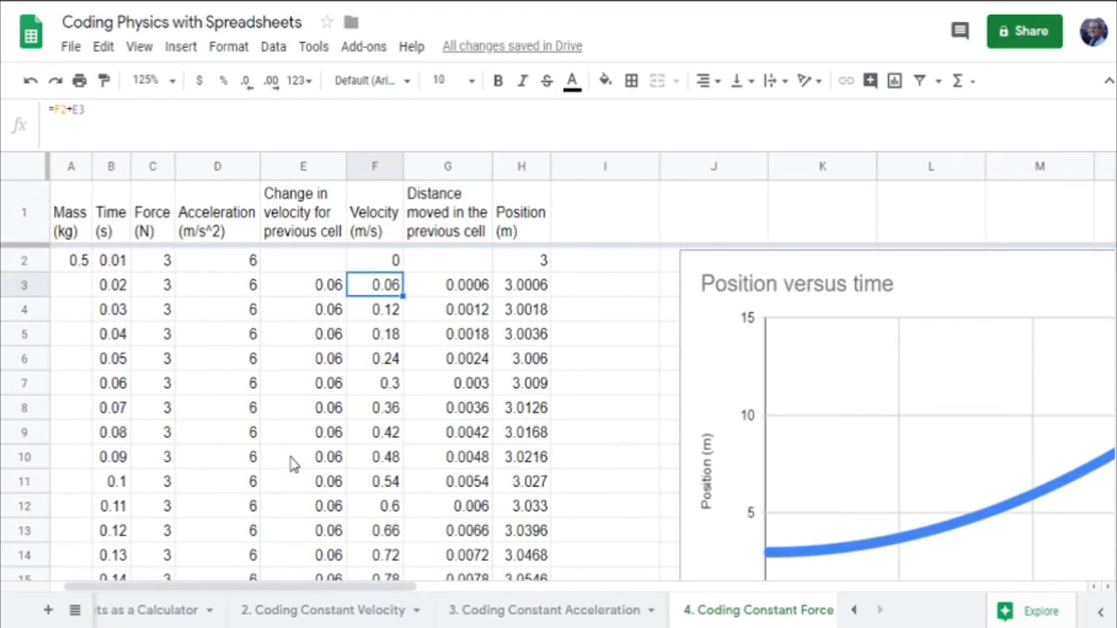
click(392, 260)
key(BackSpace)
text(5)
key(Return)
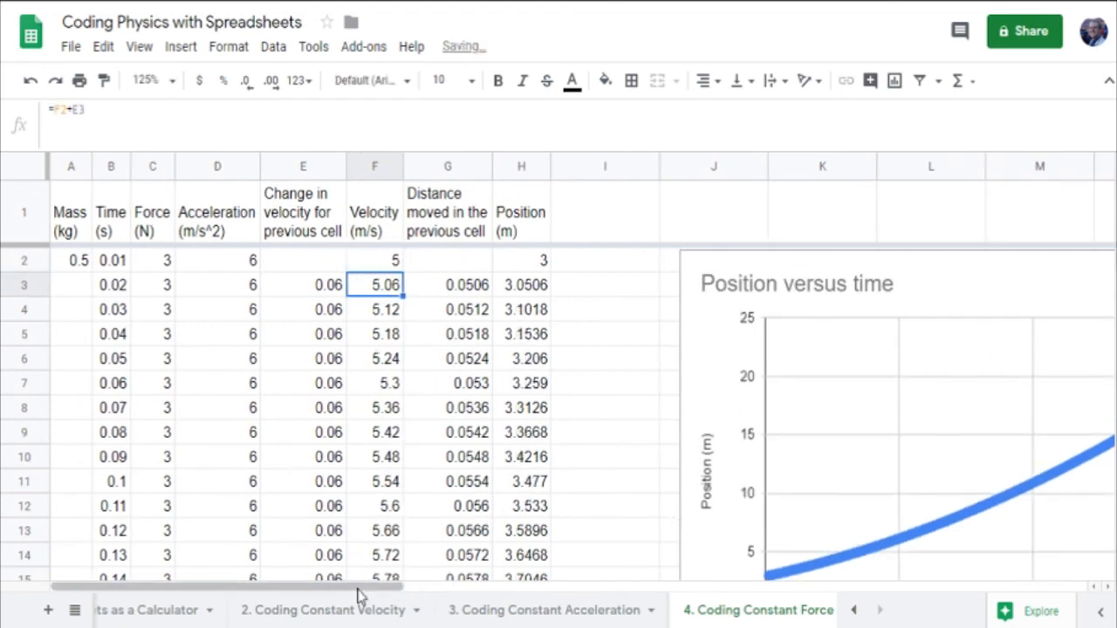
drag(358, 590, 423, 594)
scroll(593, 523, down, 2)
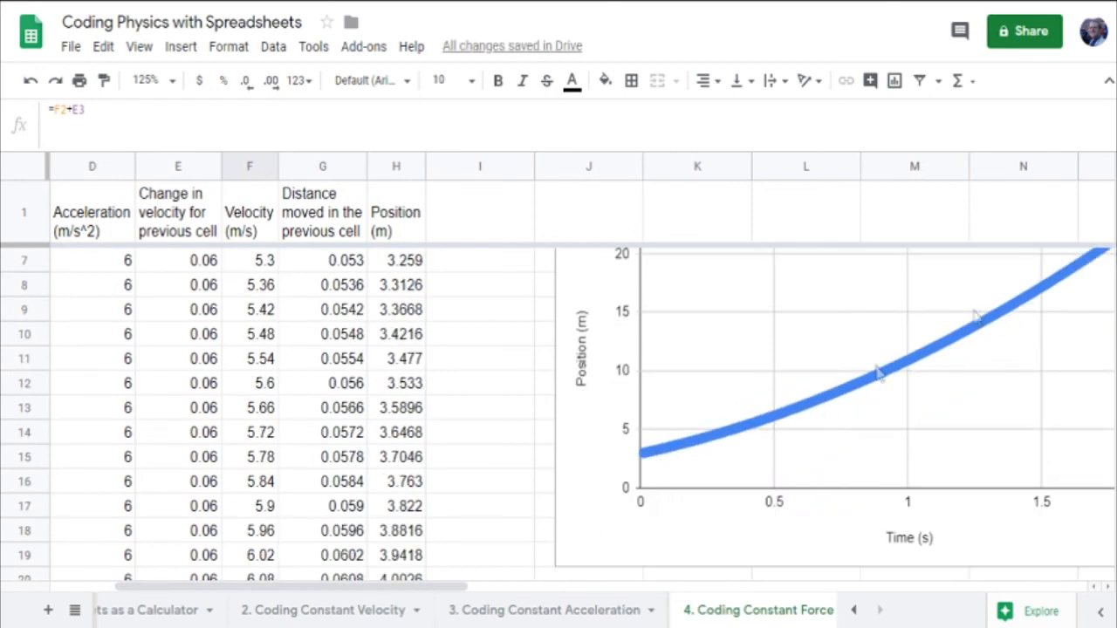
Set the force in C2 to -3 N and bring the full Position versus time curve into view.
drag(275, 598, 210, 597)
scroll(207, 472, up, 2)
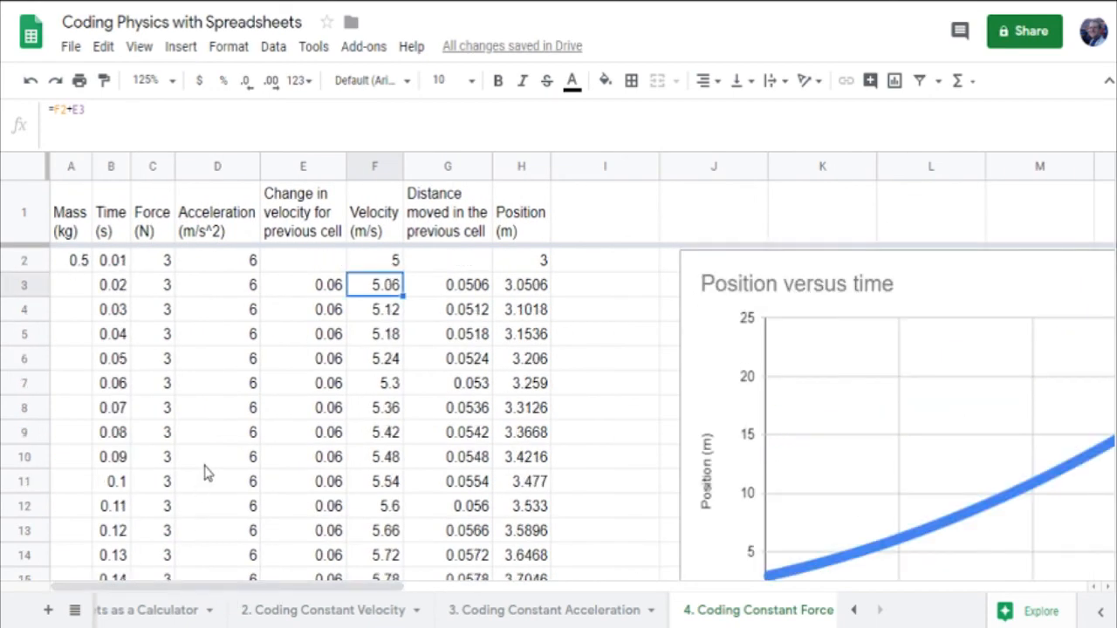
click(143, 266)
text(-)
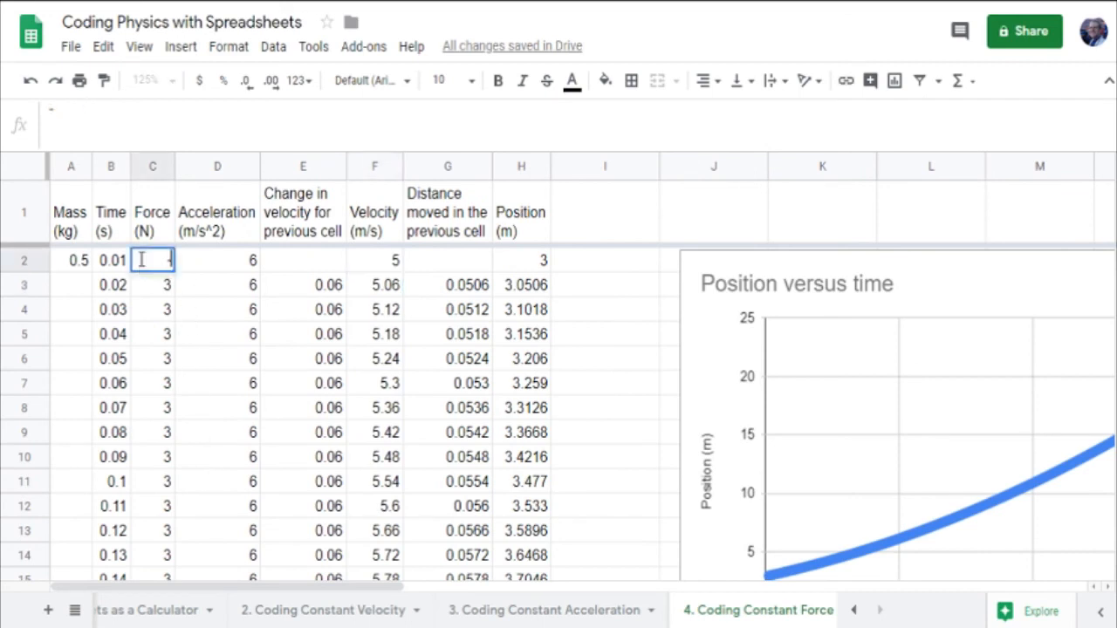
text(3)
key(Return)
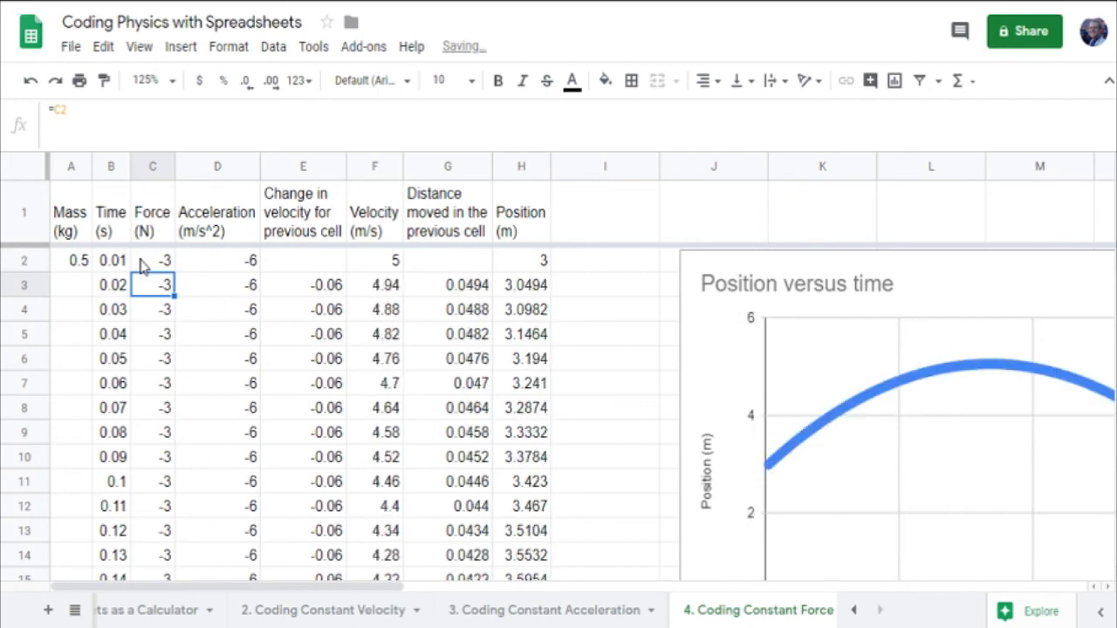
drag(269, 594, 371, 616)
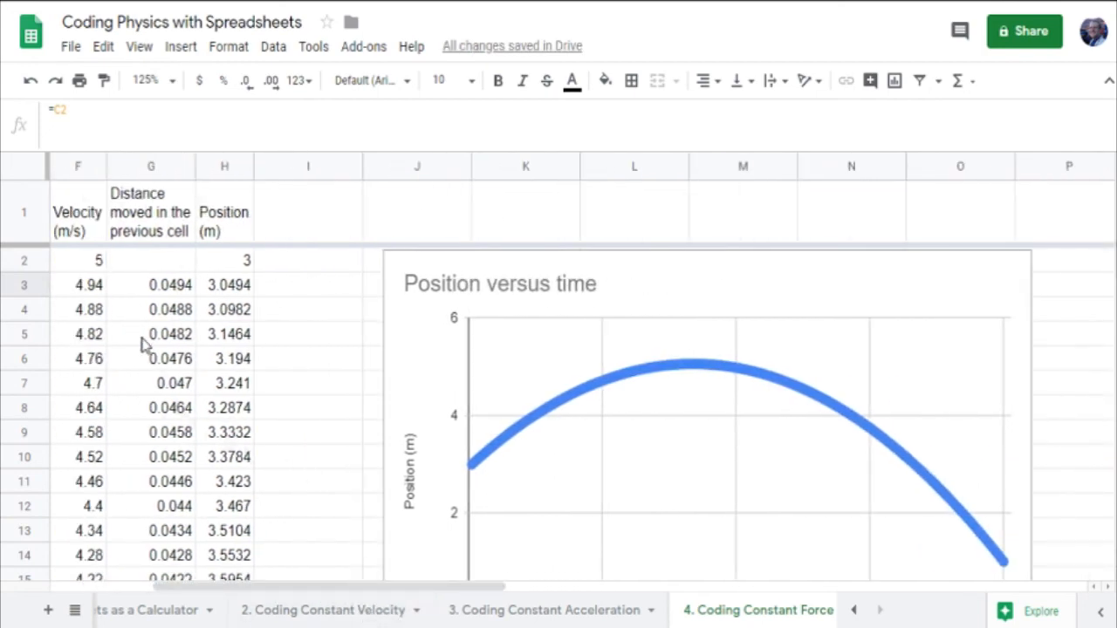